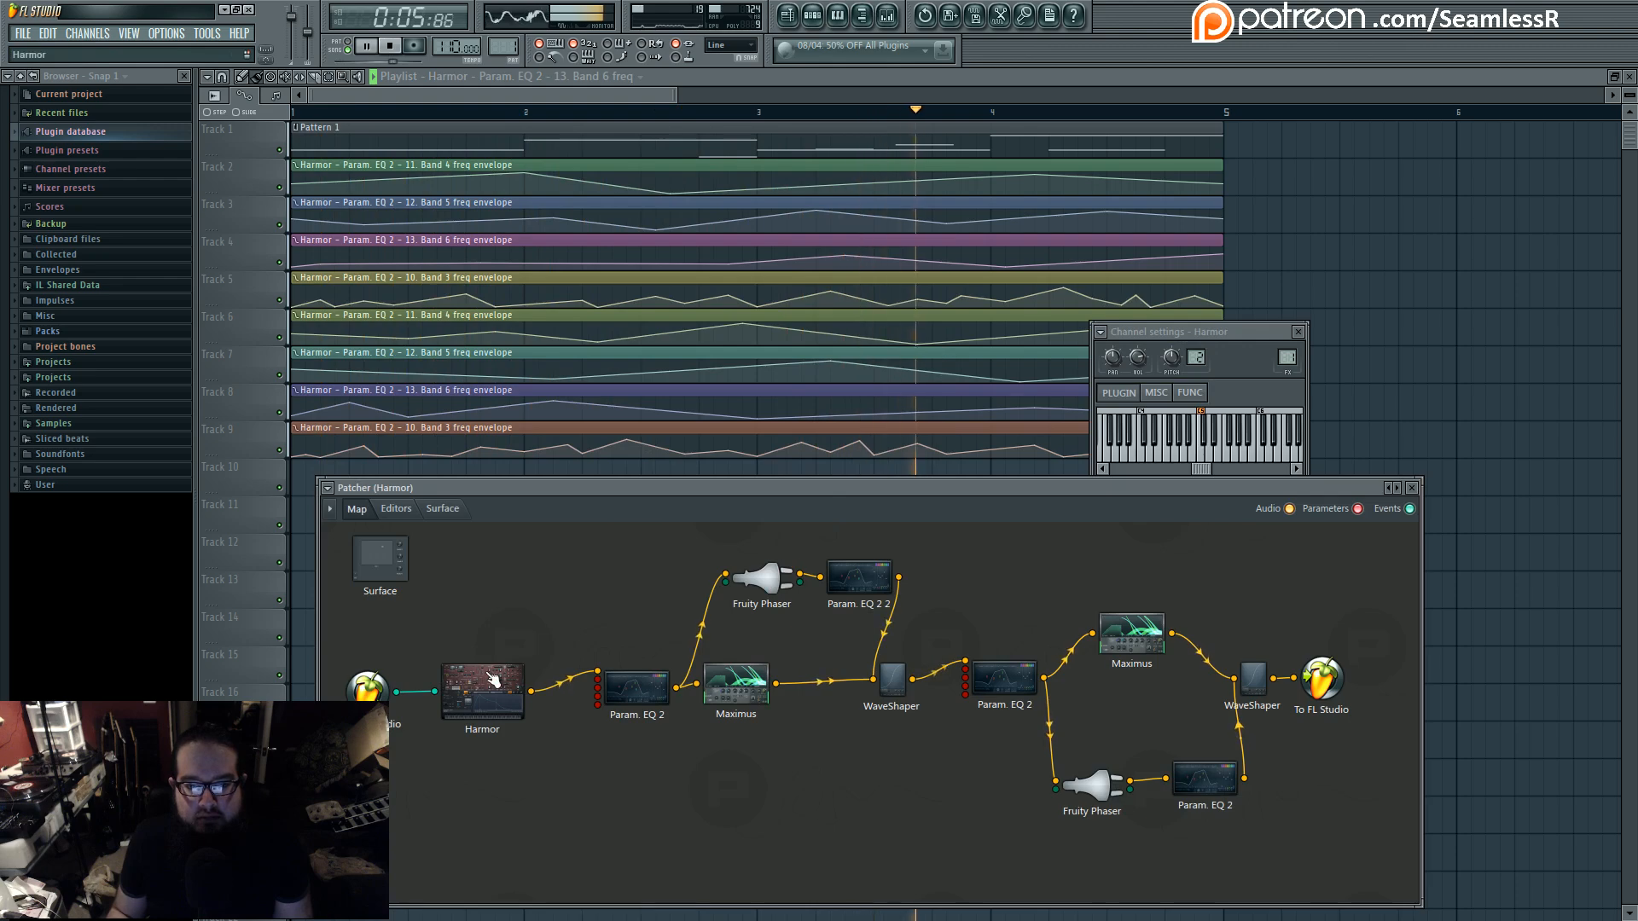
- Open Harmor's editor inside Patcher, enlarge its window to show the full synth, and stop playback
double_click(495, 669)
left_click_drag(911, 486, 884, 304)
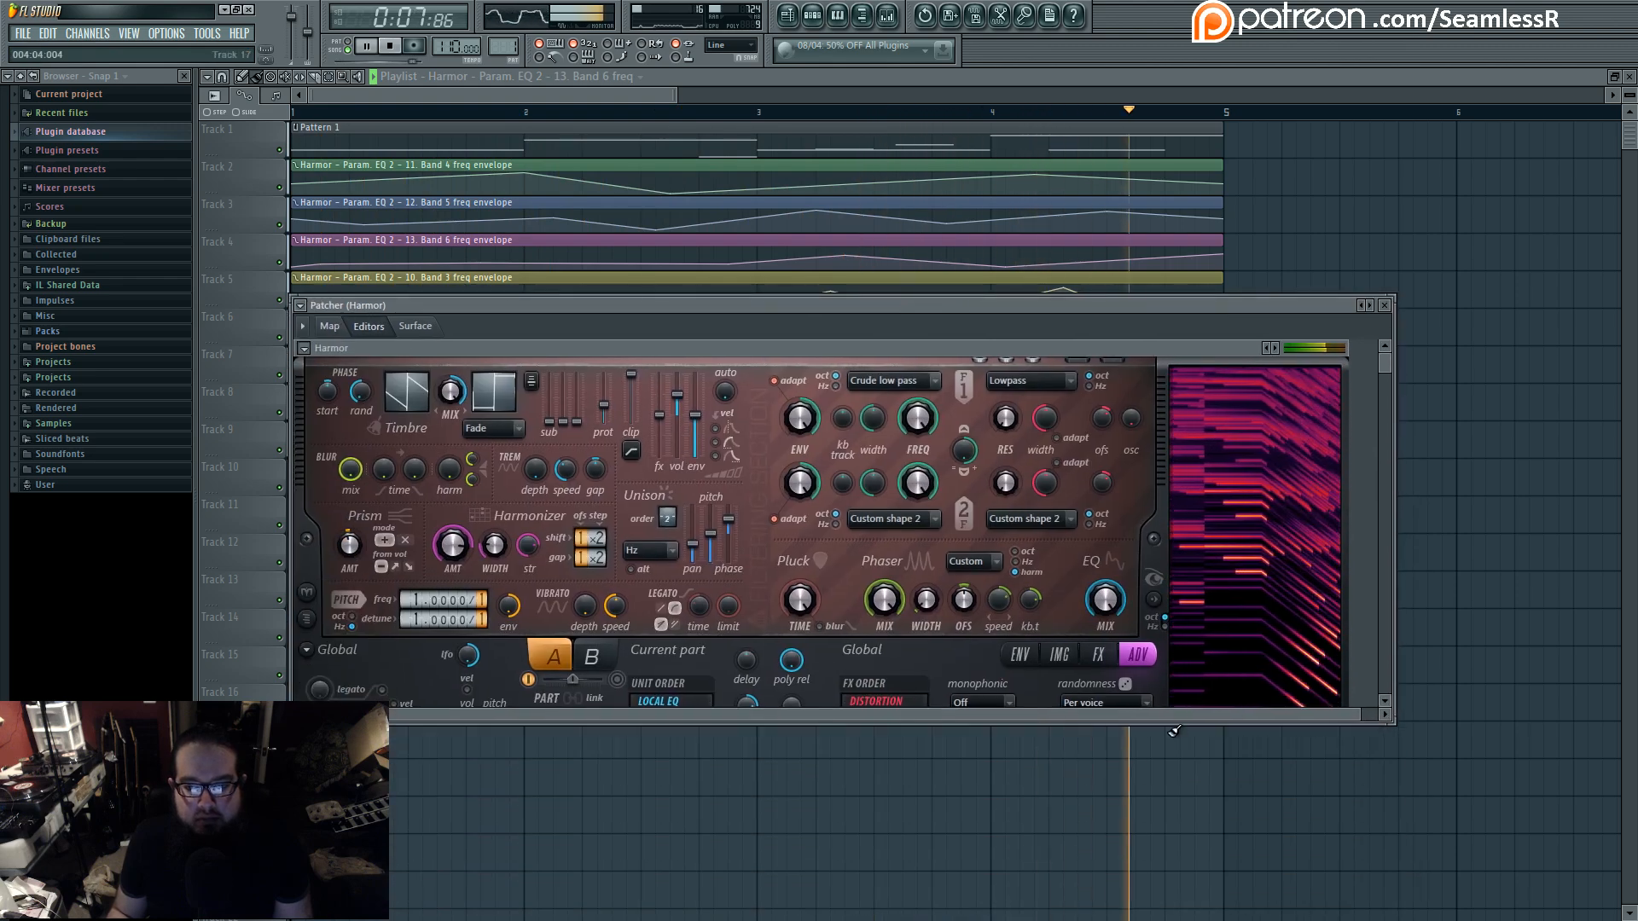
left_click_drag(1162, 723, 1163, 915)
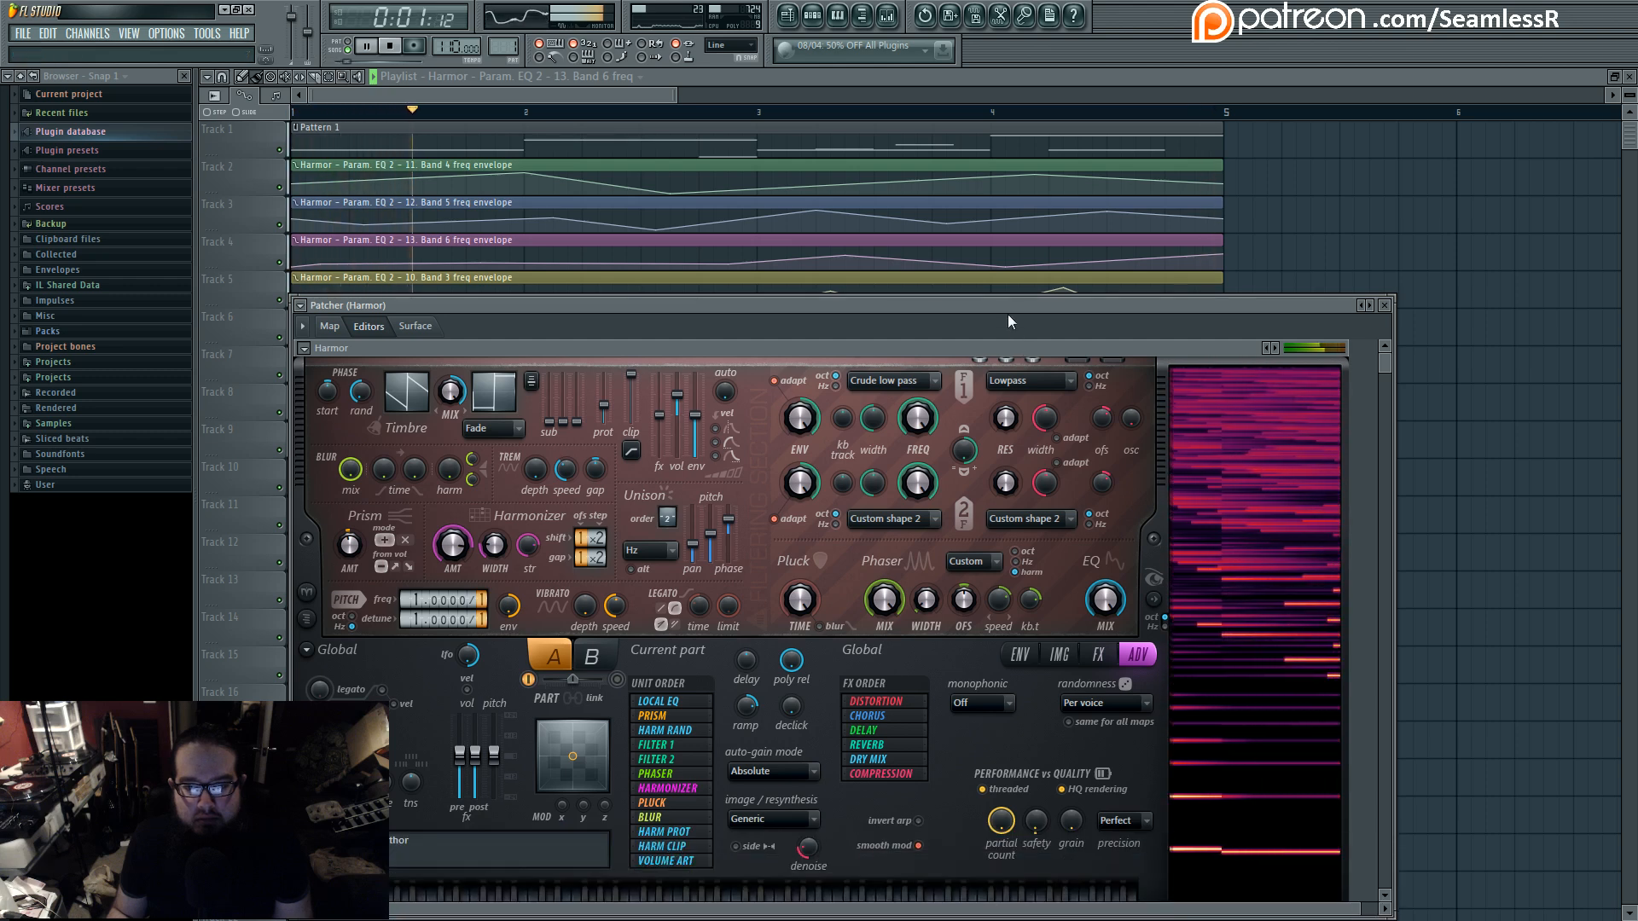
left_click_drag(1011, 301, 1019, 214)
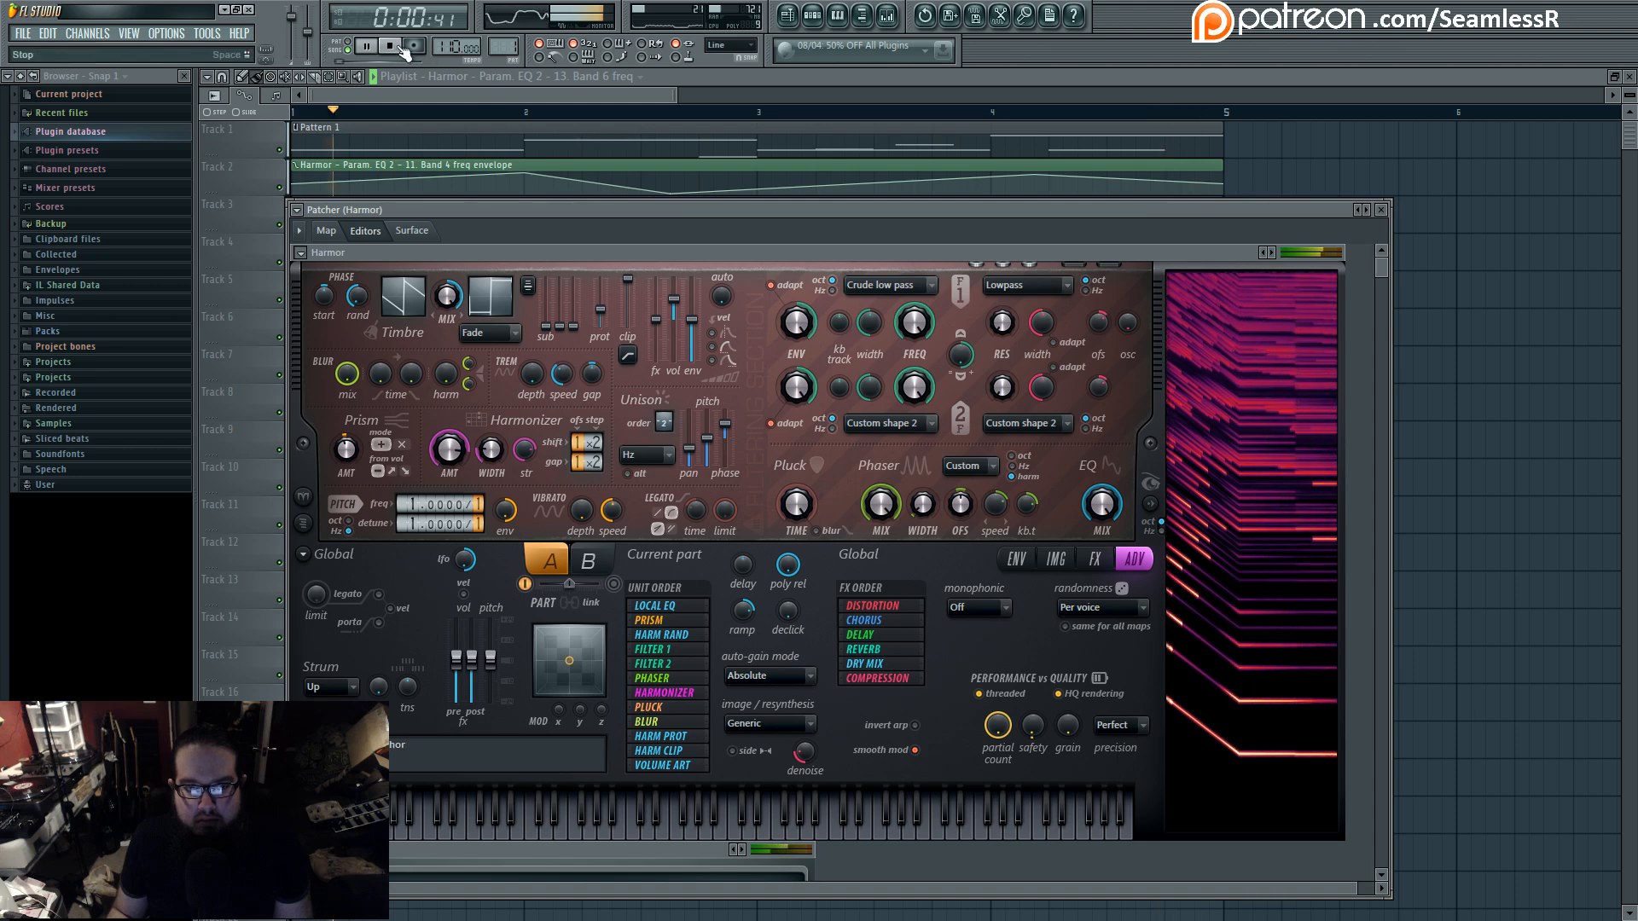
key("space")
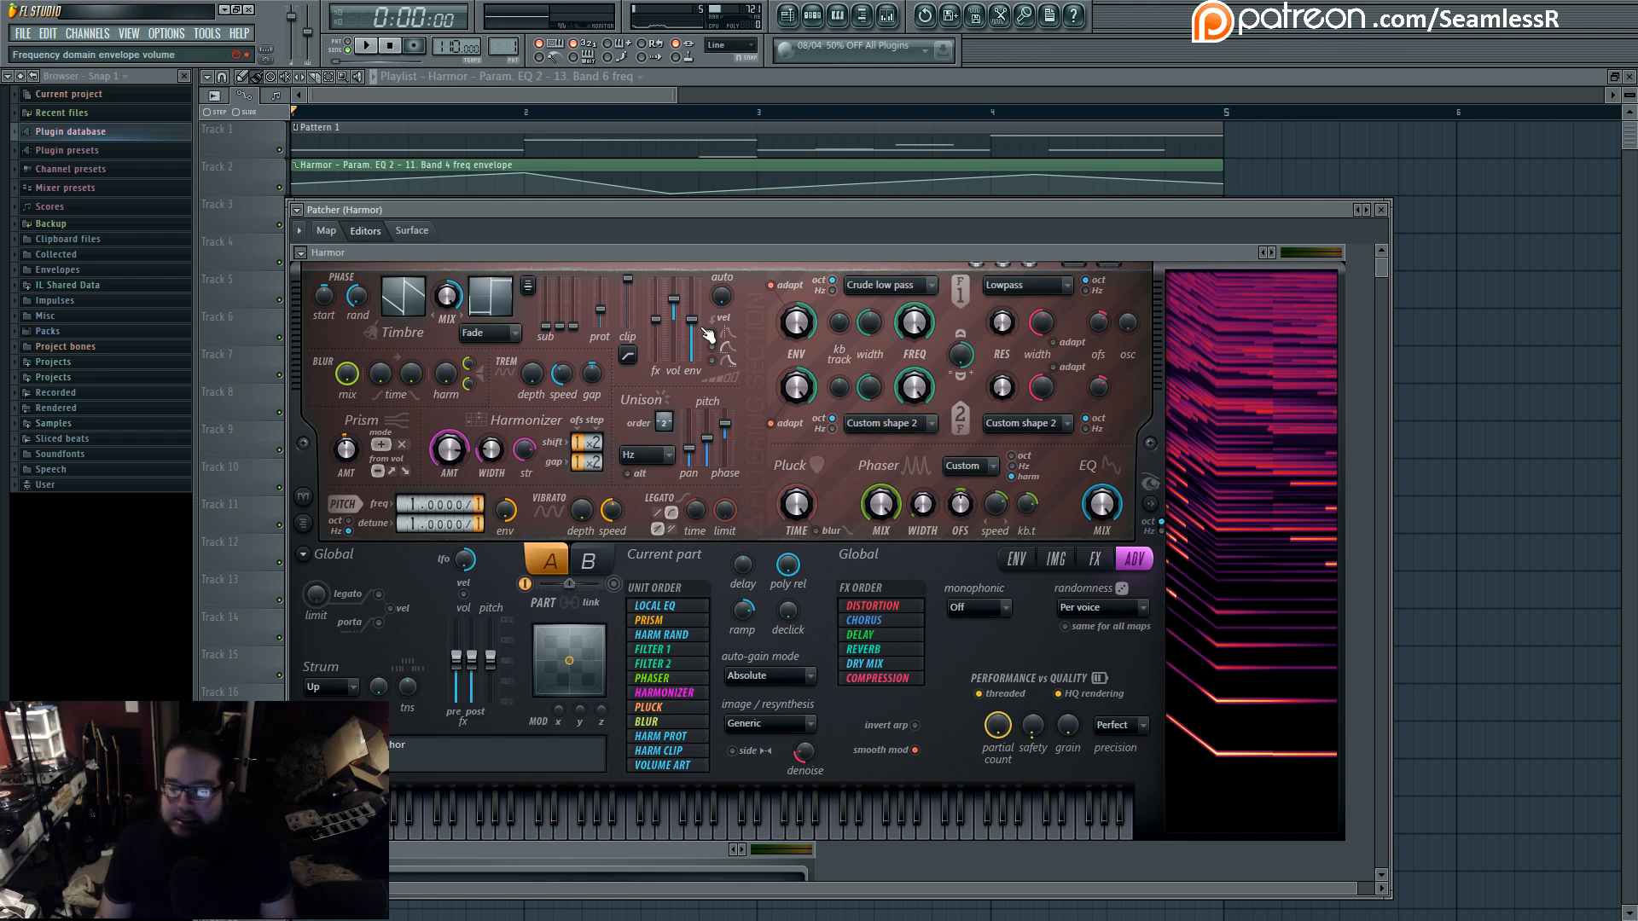
- Bring the playlist forward and examine the band frequency envelope clips for both Param. EQ 2 instances on tracks 2 to 9
left_click(645, 89)
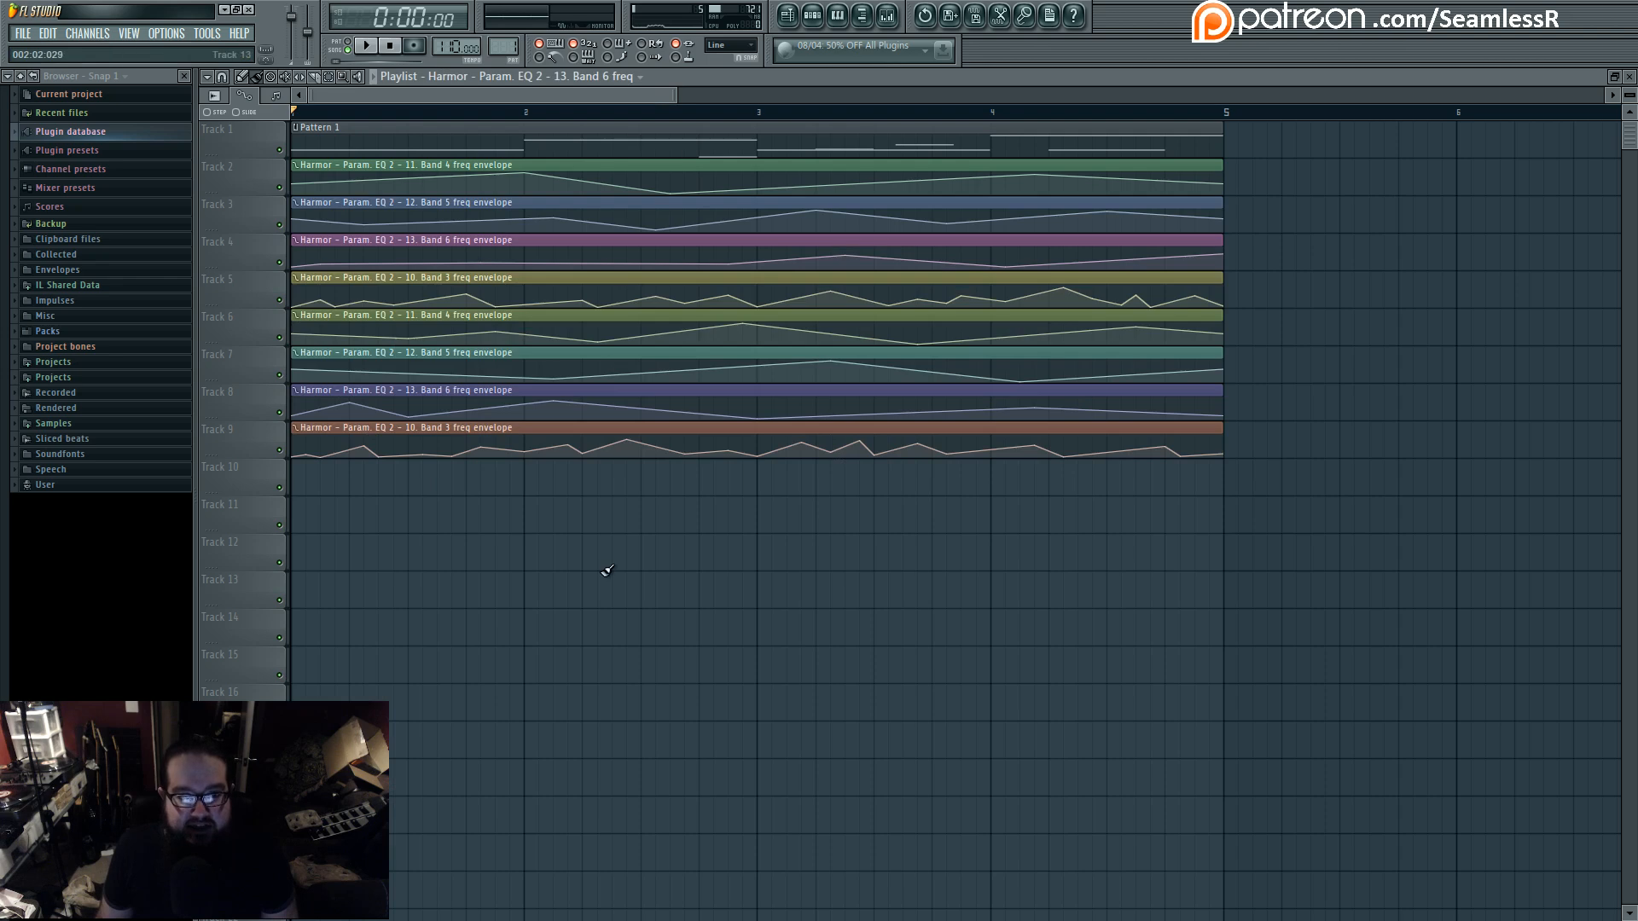
scroll(605, 590, "down", 2)
scroll(606, 590, "down", 1)
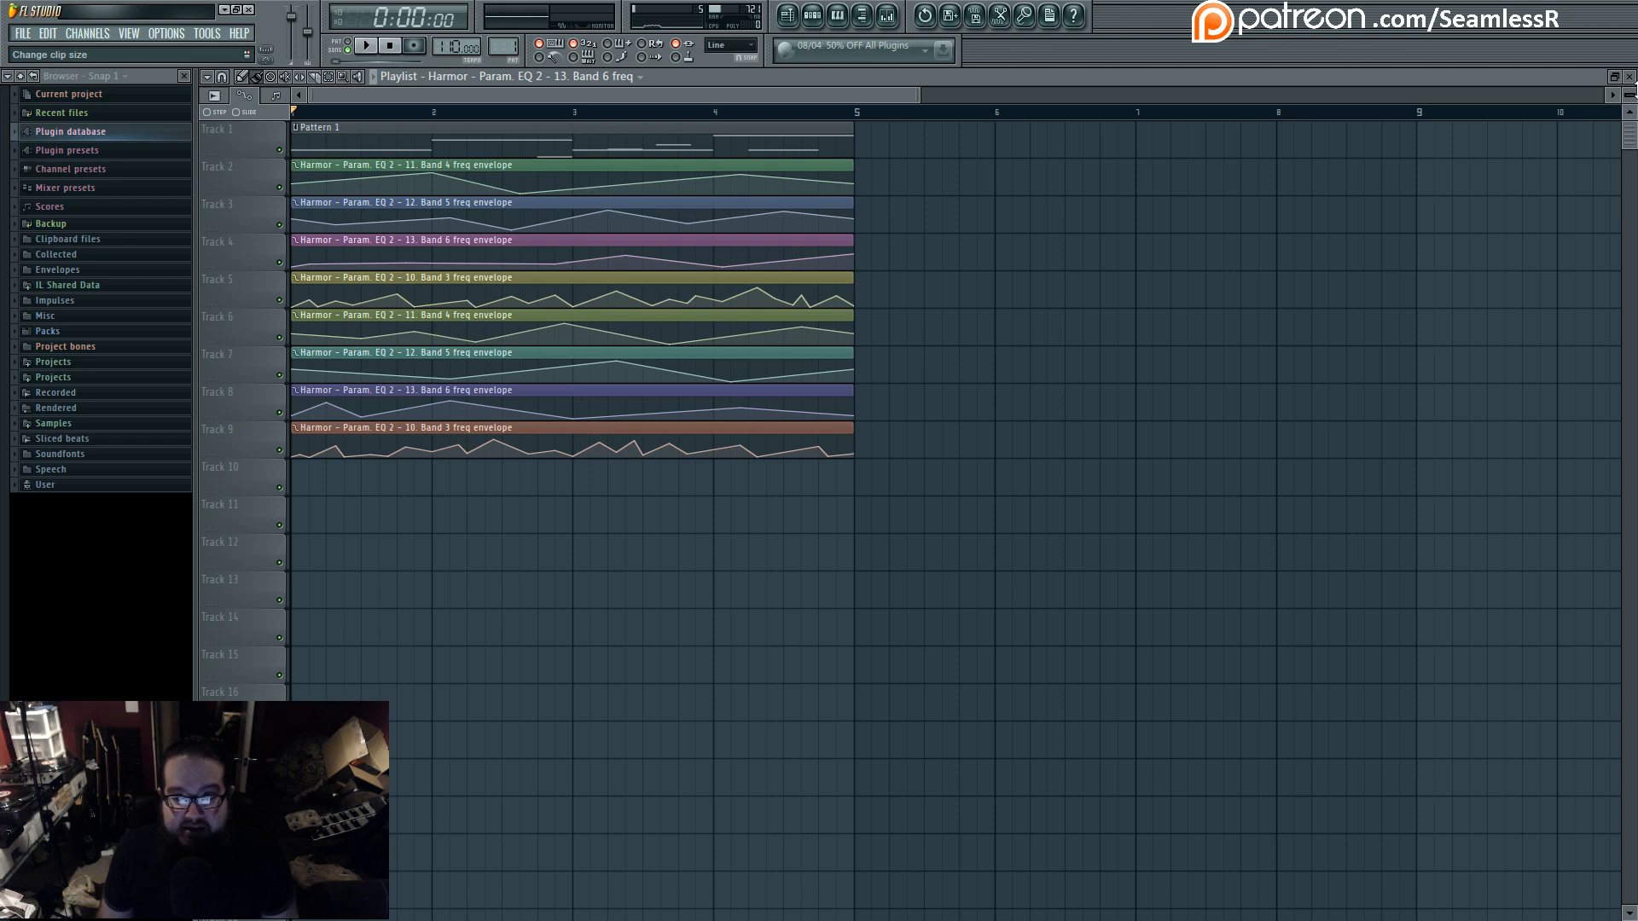
right_click(1110, 320, "ctrl")
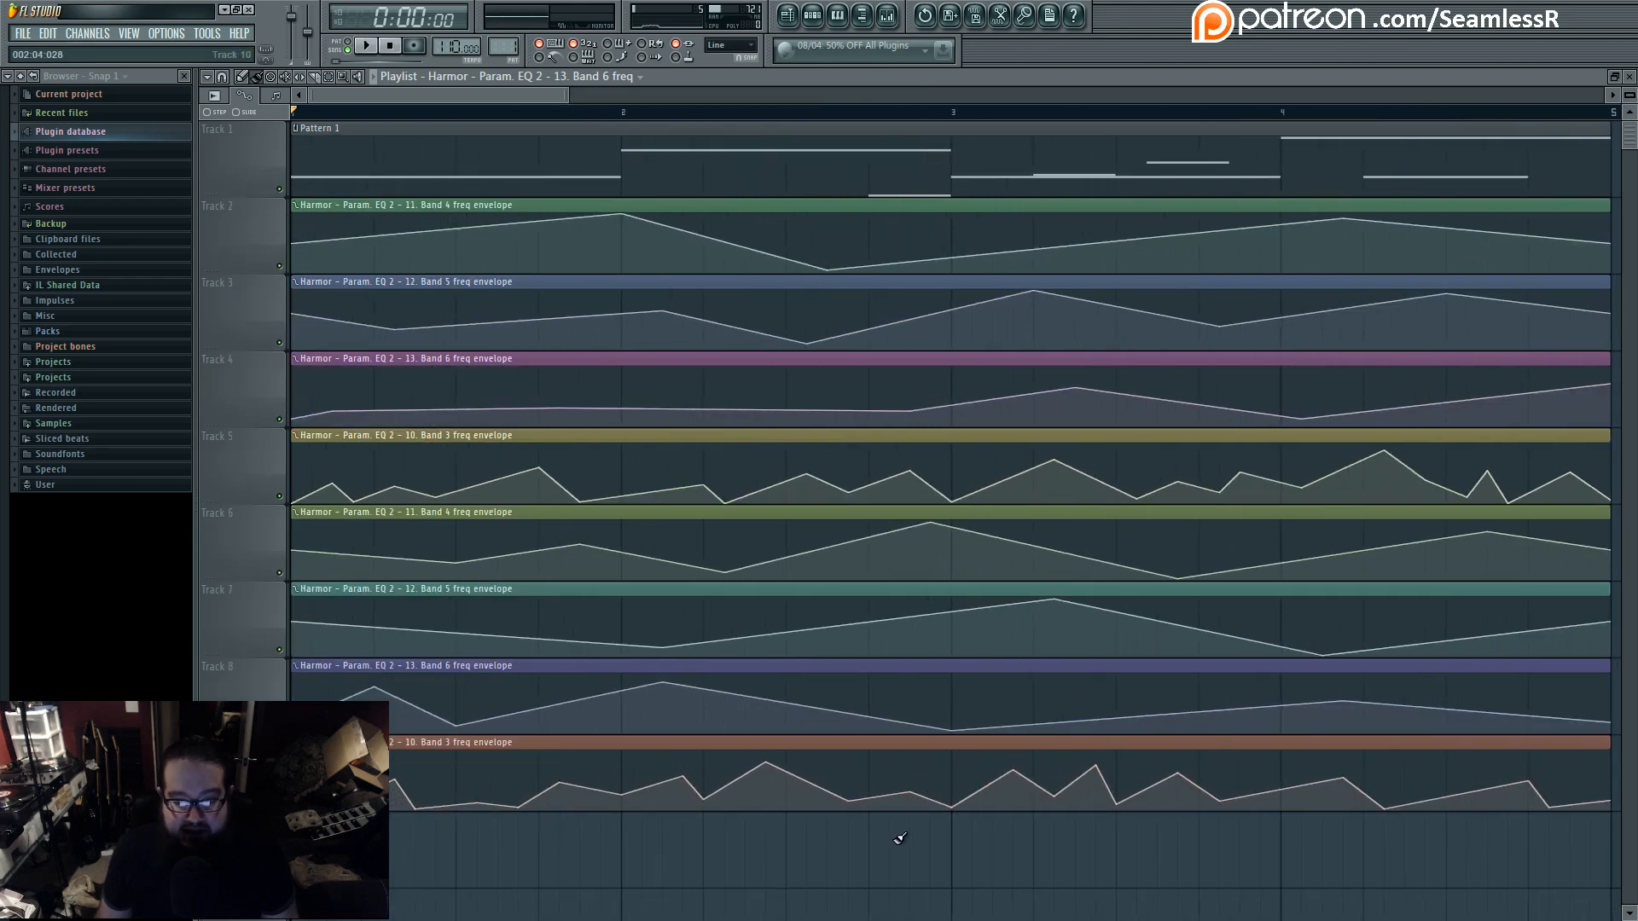
left_click_drag(800, 223, 805, 366)
left_click(790, 439)
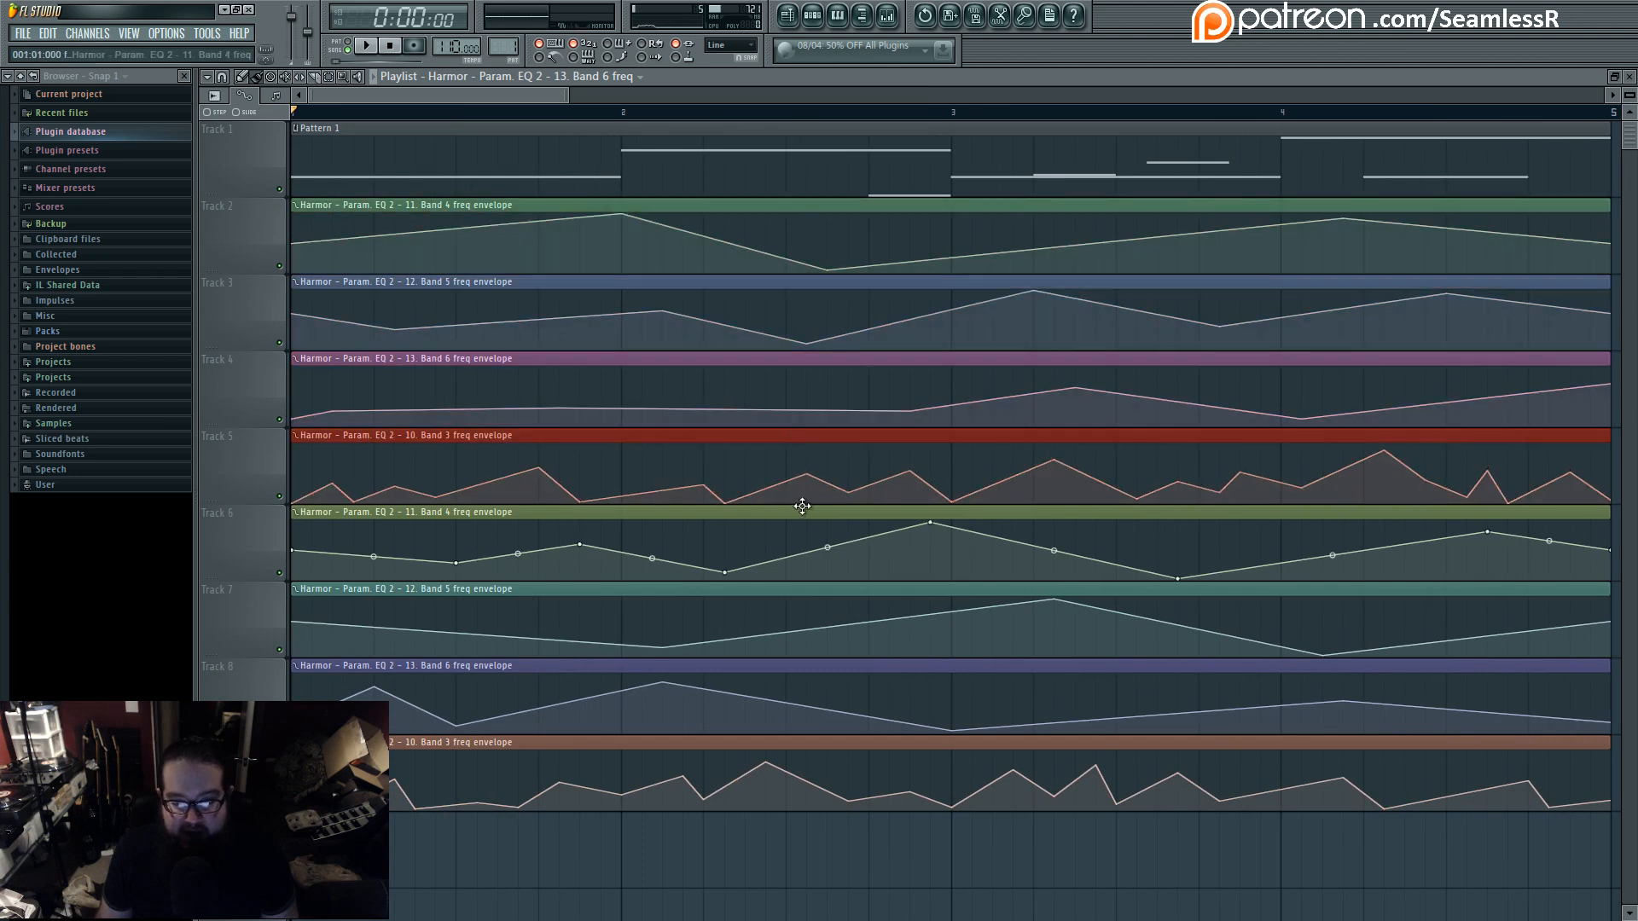
left_click_drag(801, 508, 805, 696)
left_click(816, 744)
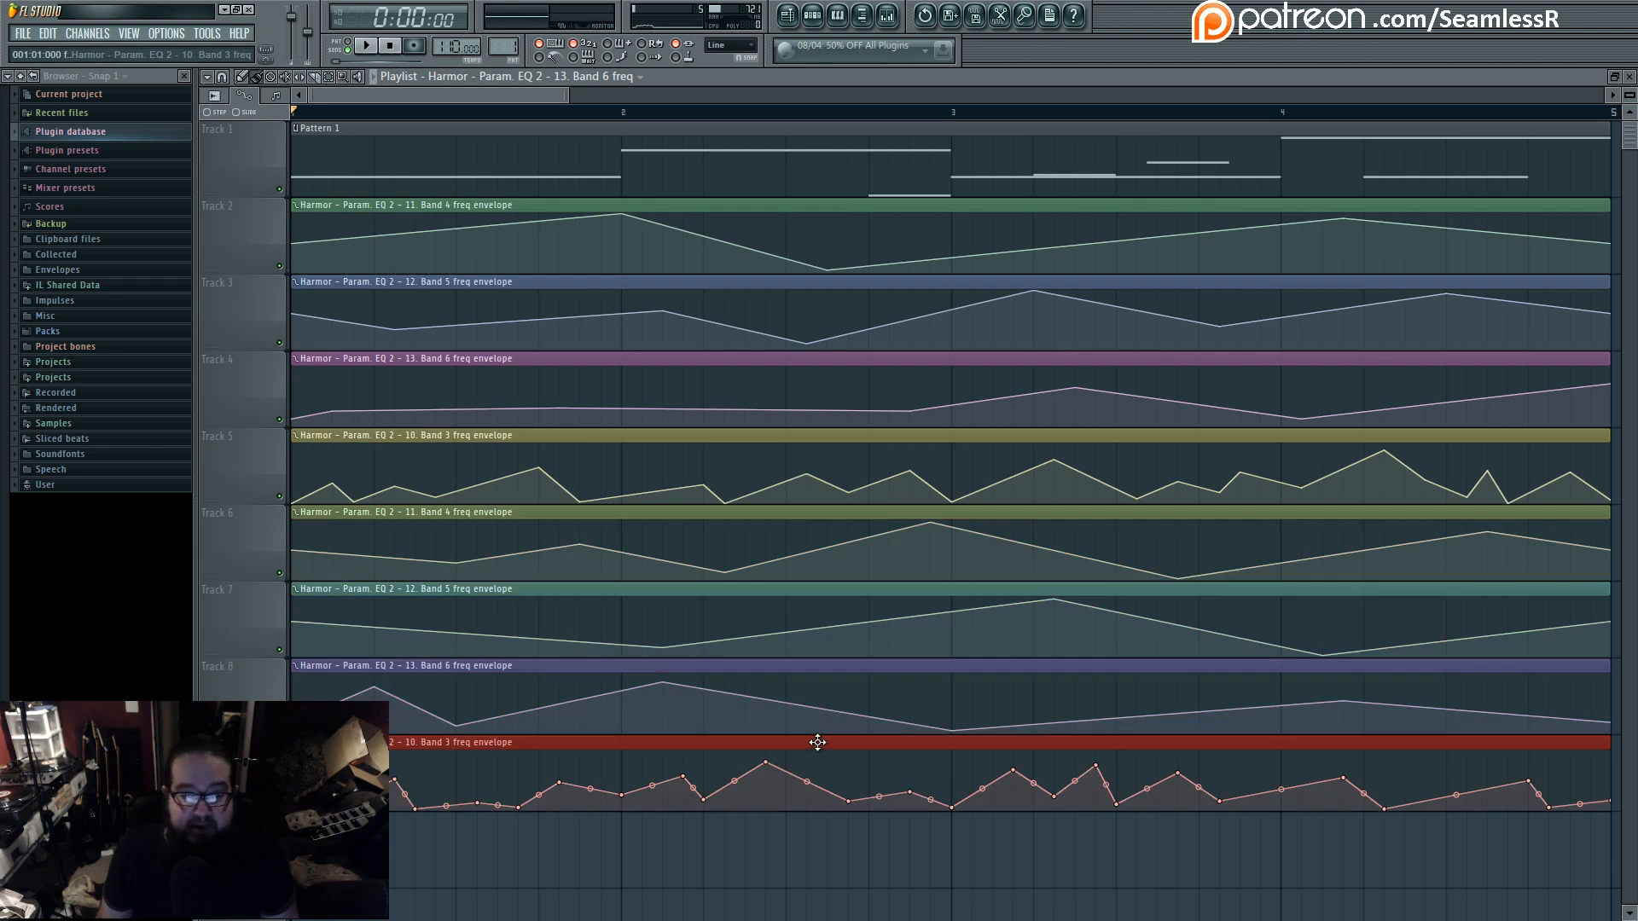
- Check the mixer inserts for effects and reopen the Harmor Patcher instrument
left_click(888, 17)
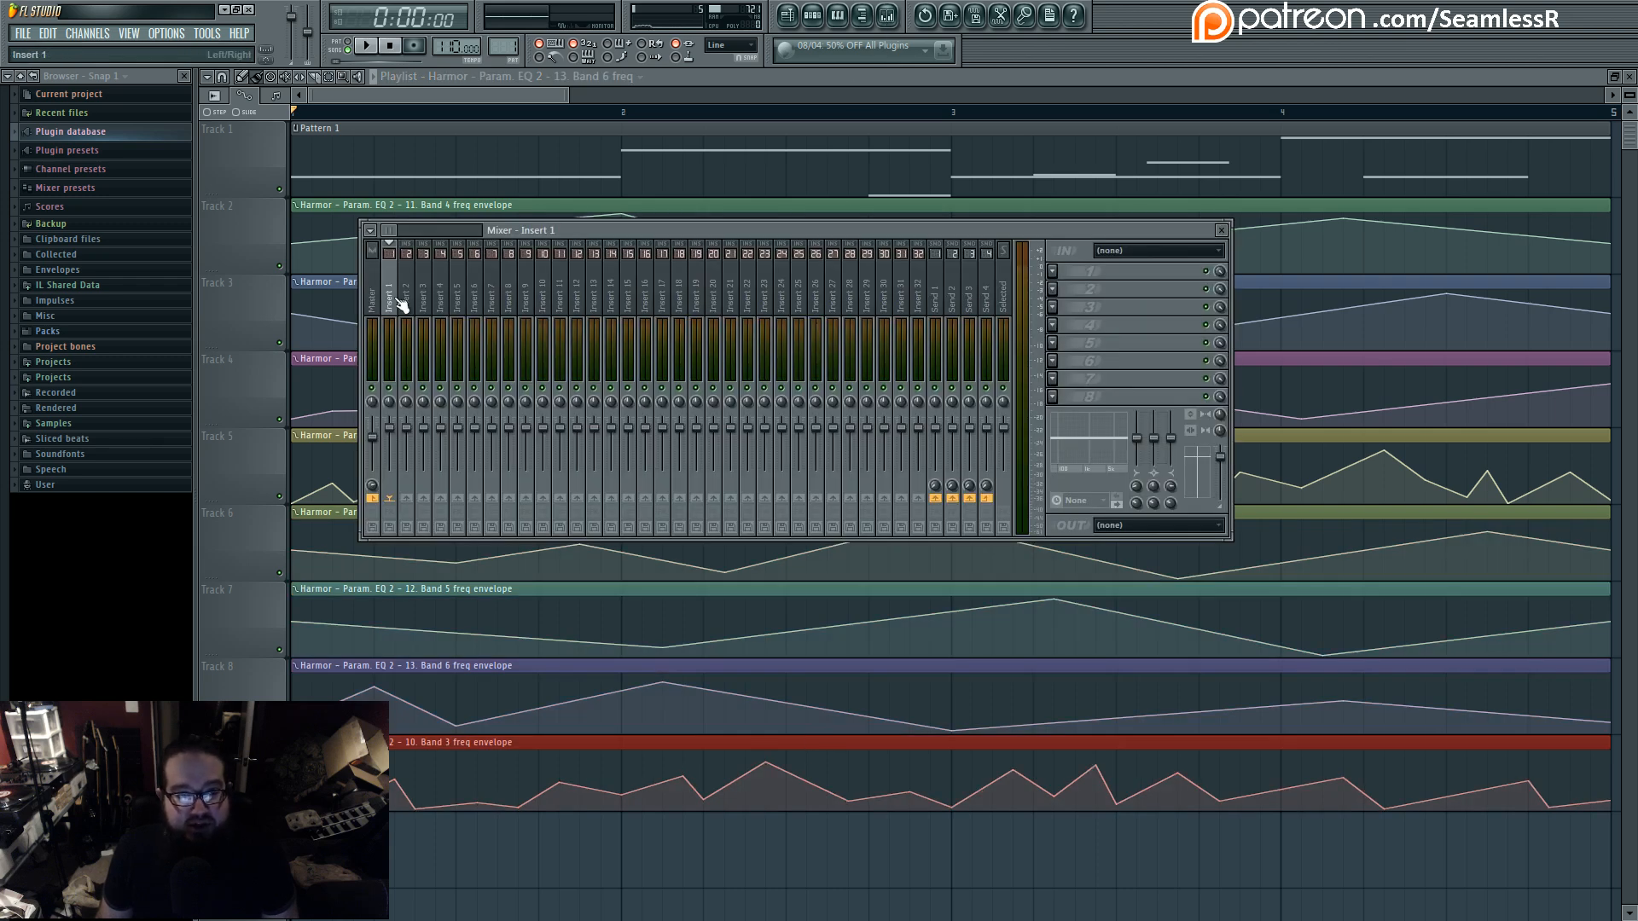
key("F6")
left_click(644, 417)
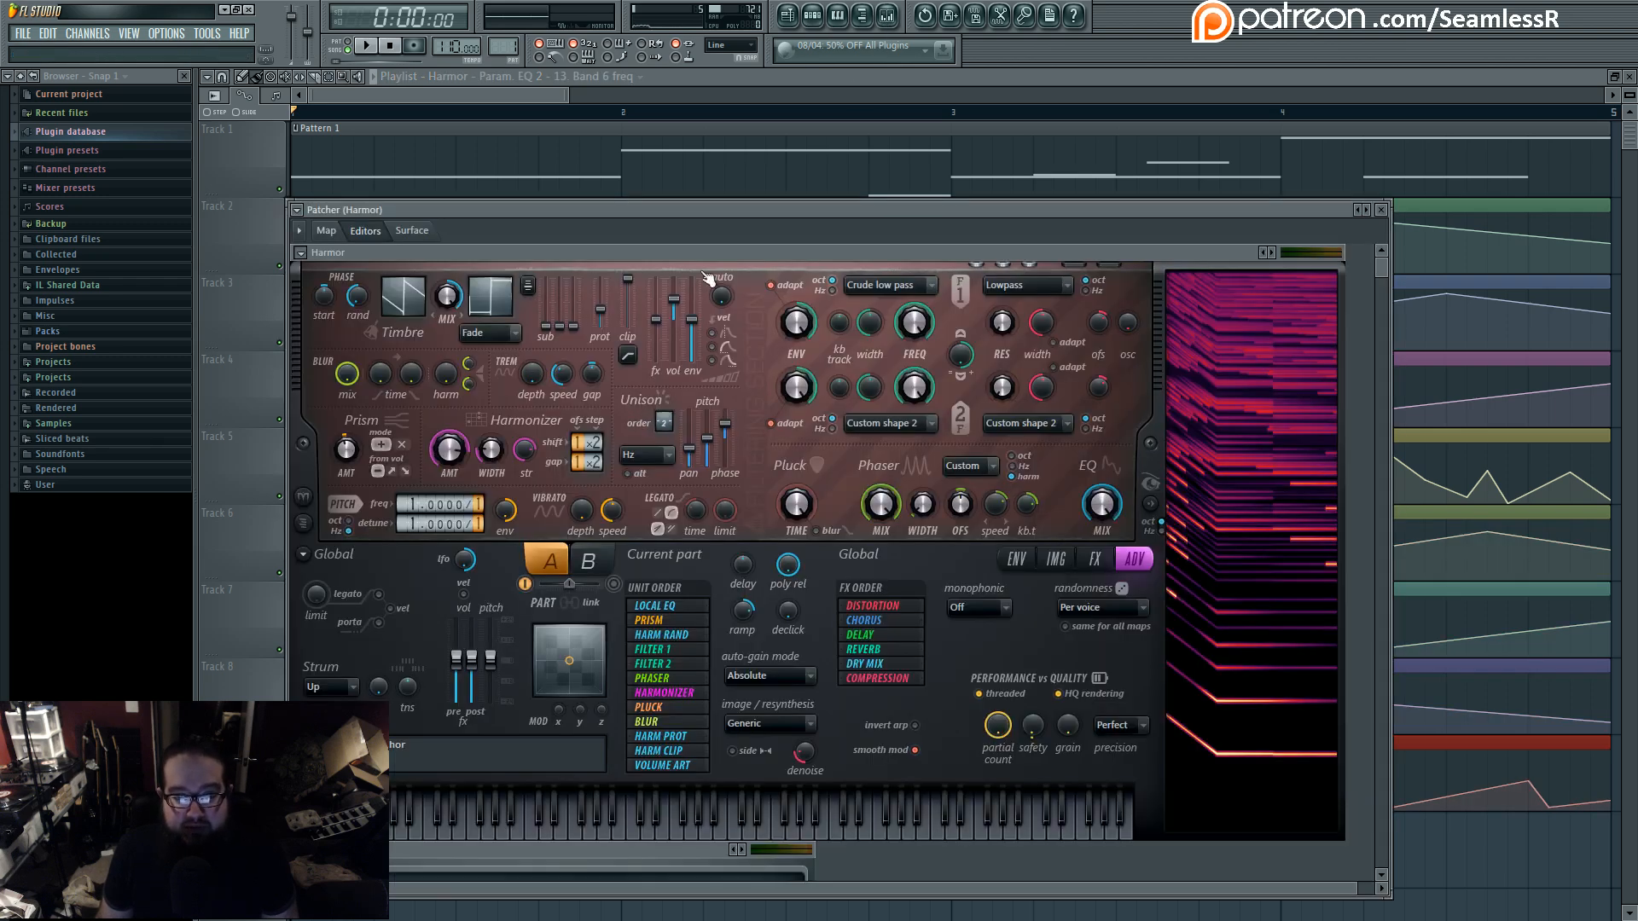
- In Patcher's map, shift the upper Fruity Phaser slightly, move Harmor below the chain and route its output directly to the last WaveShaper
left_click(353, 224)
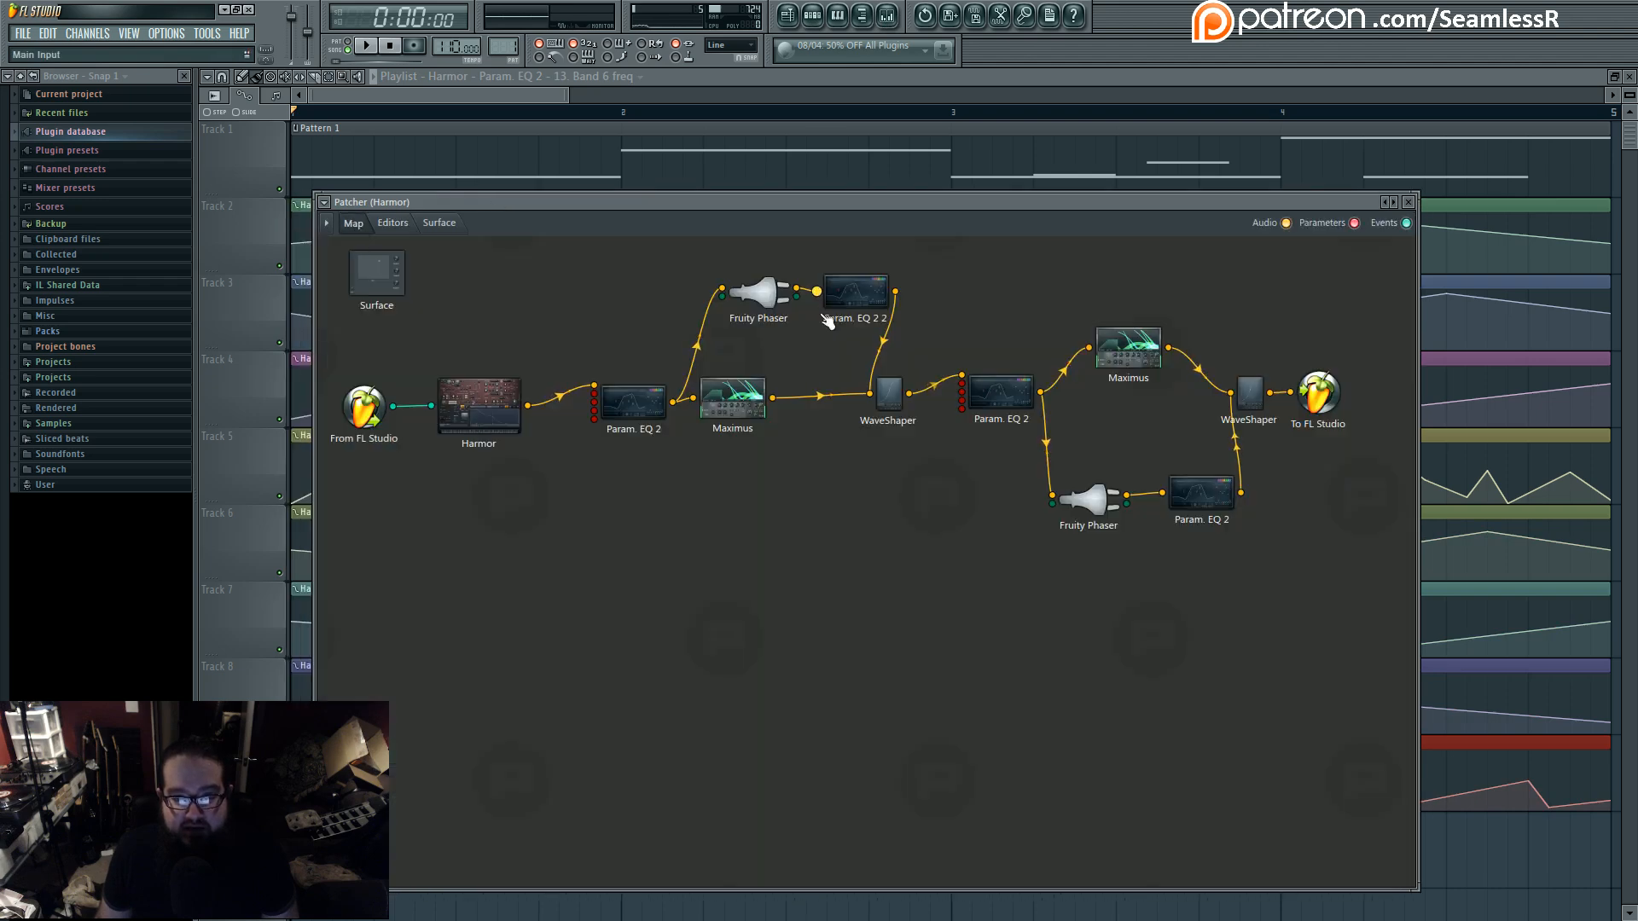
left_click_drag(772, 300, 749, 298)
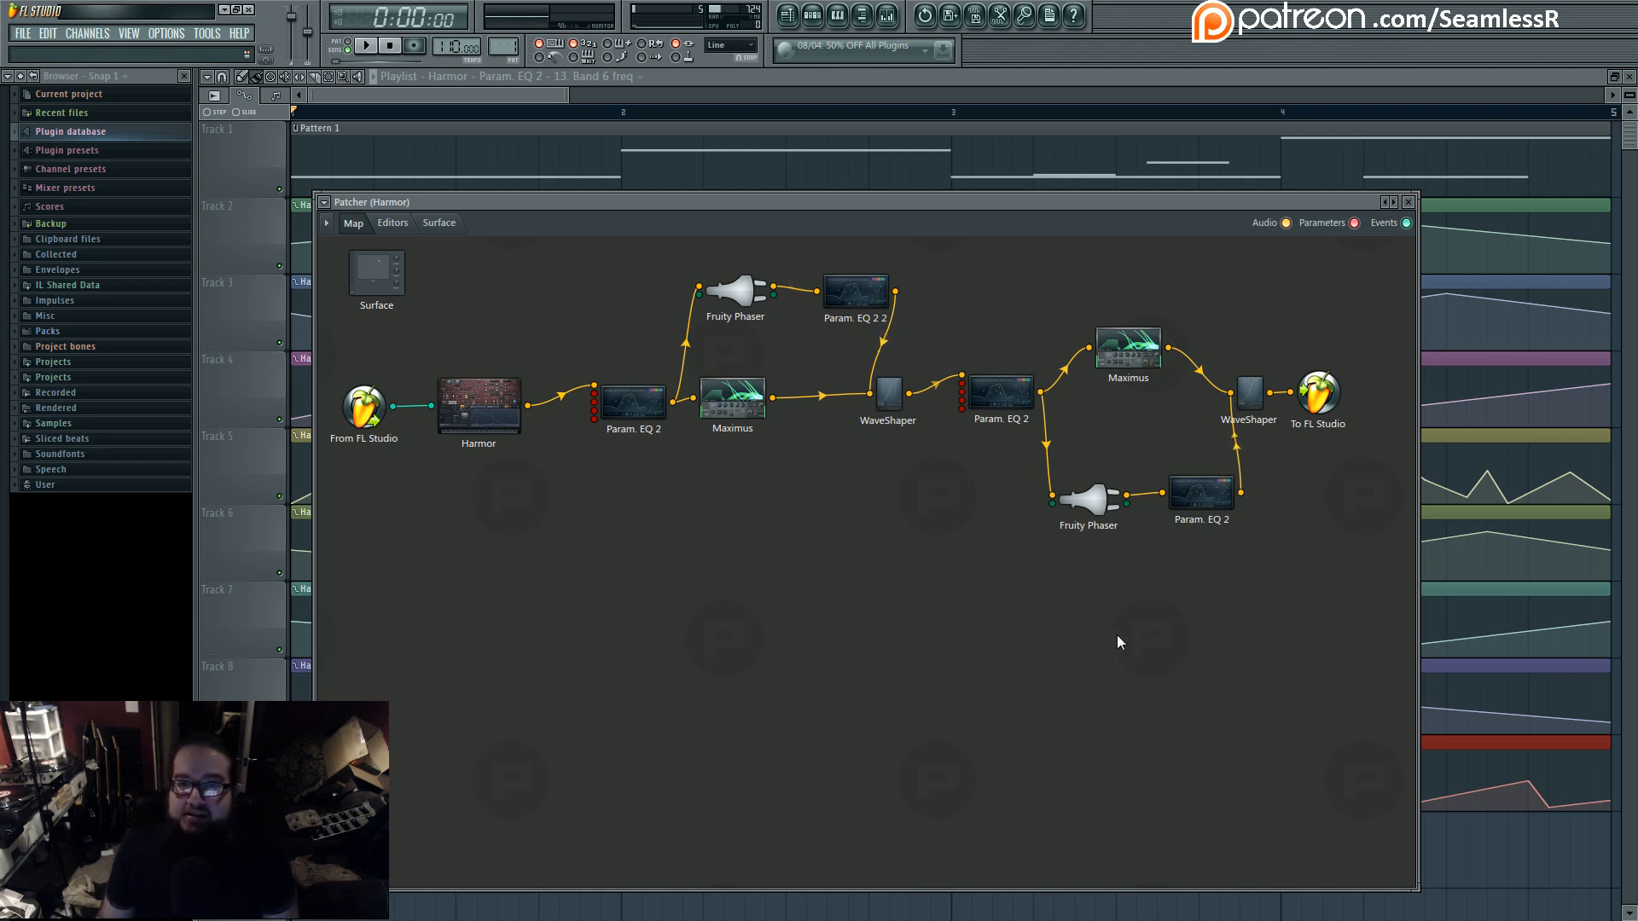
left_click(477, 408)
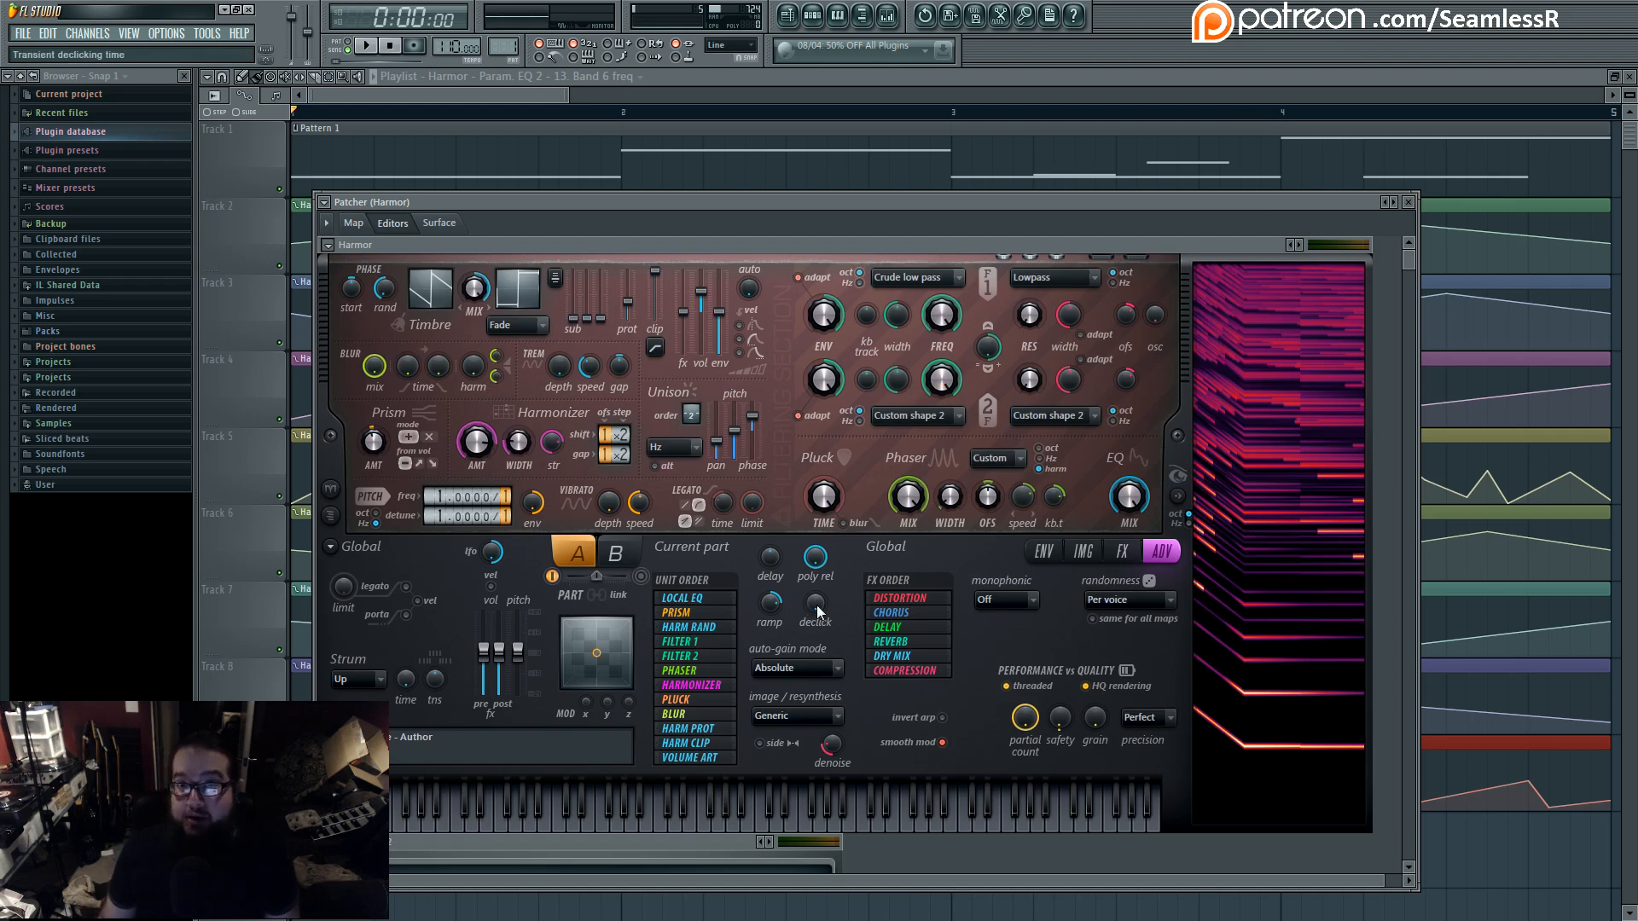
left_click(353, 223)
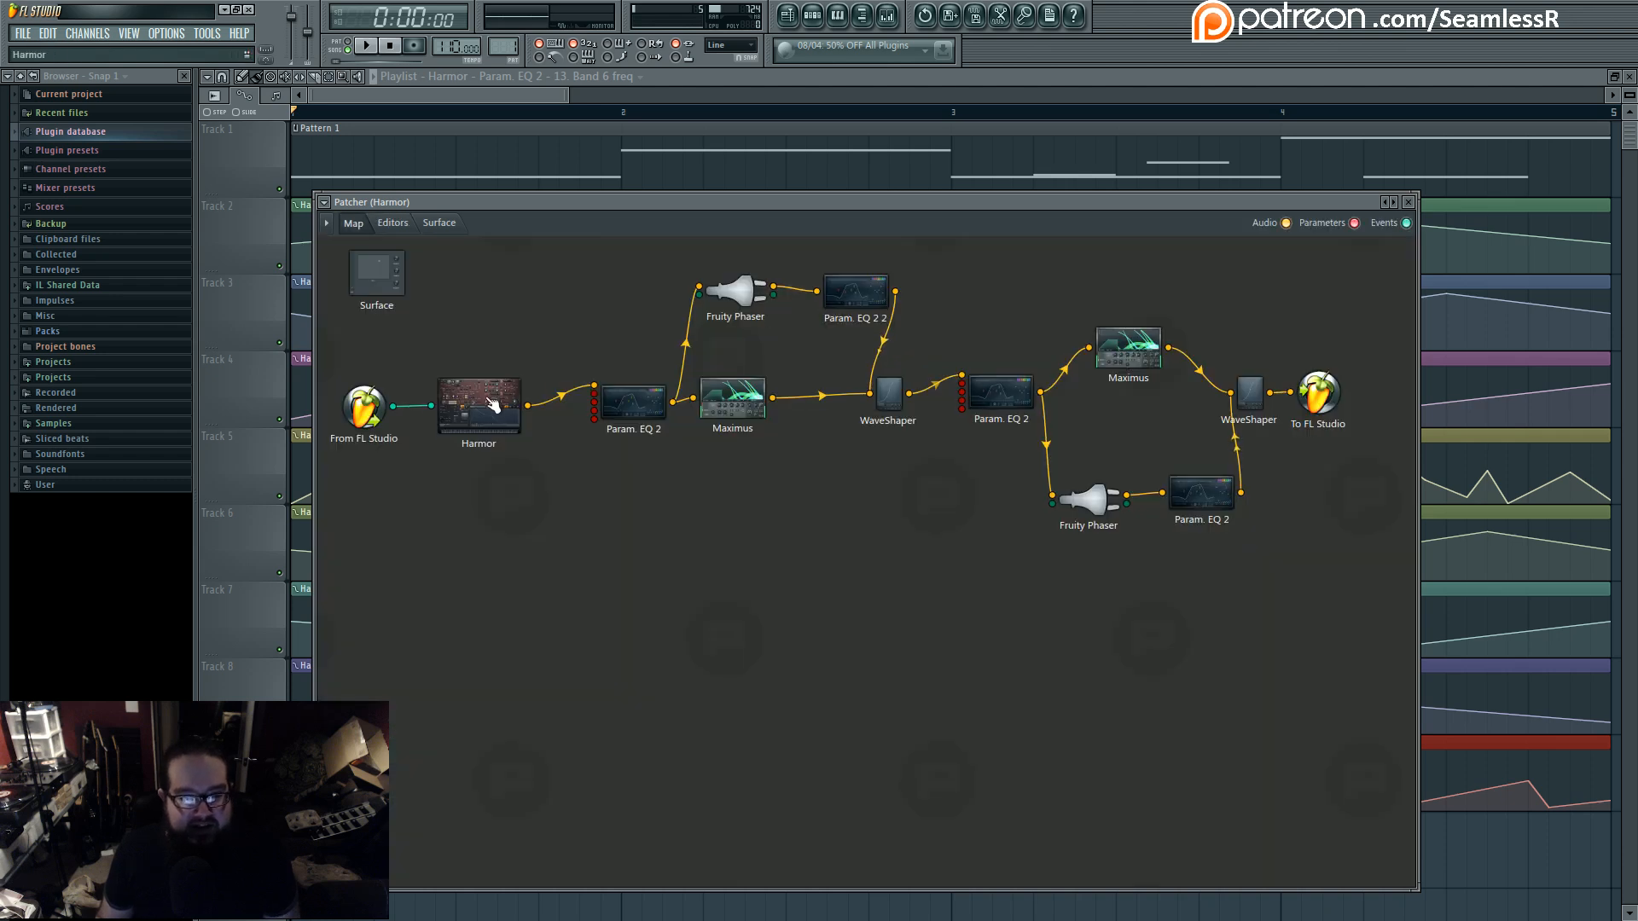
left_click_drag(467, 382, 1230, 393)
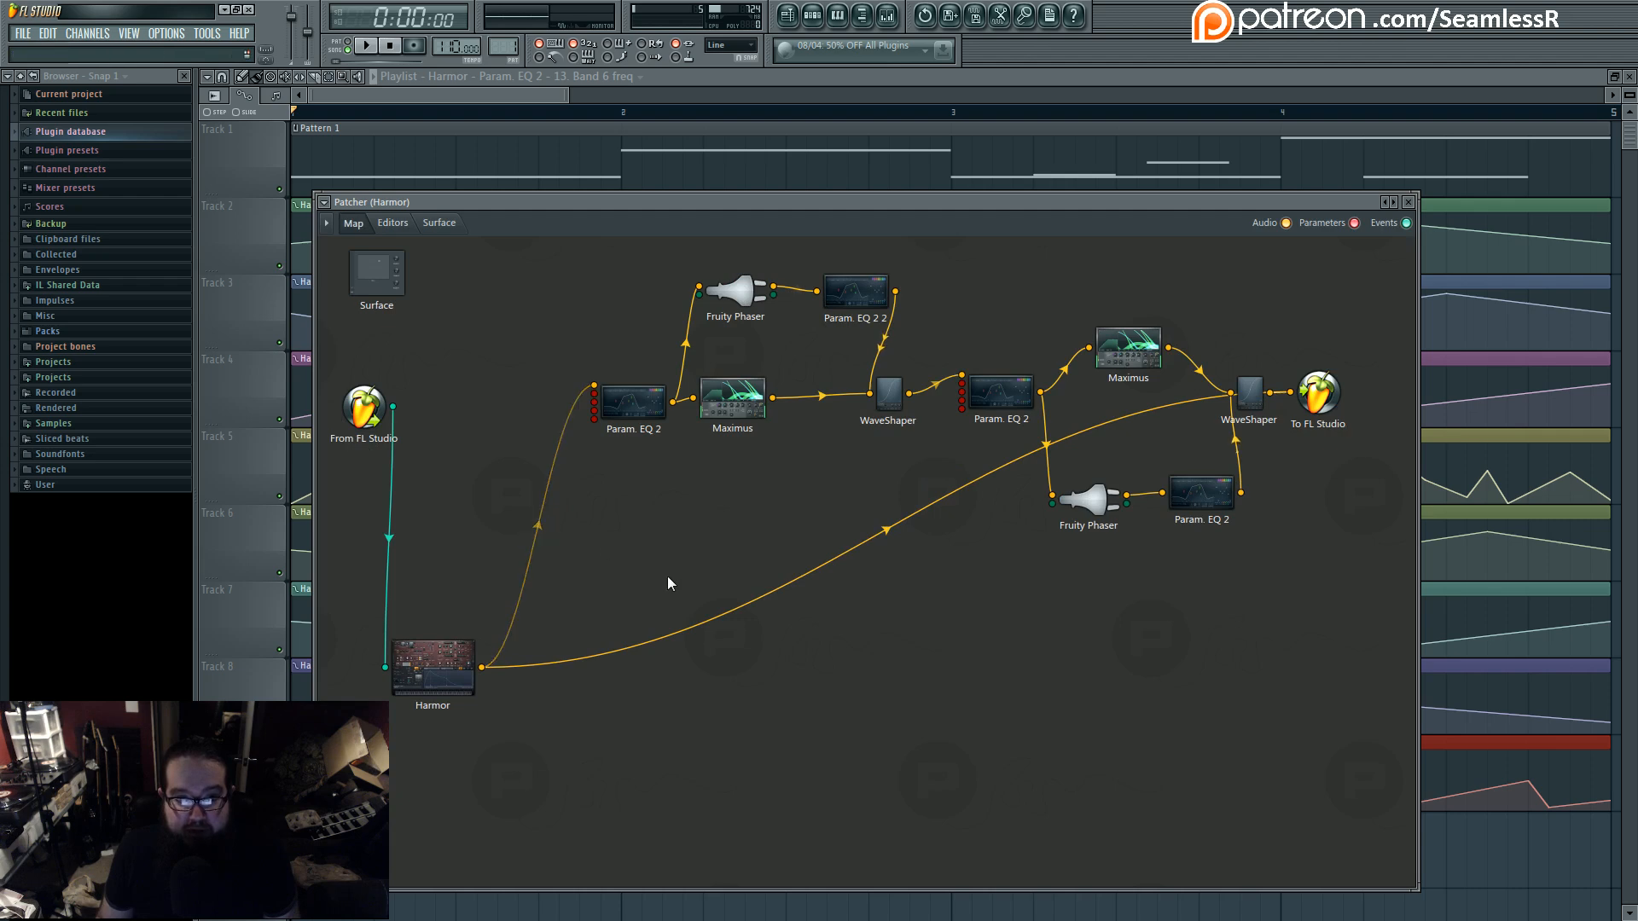
- Play the song with the rerouted Harmor and watch its spectrum in the Harmor editor before stopping playback
key("space")
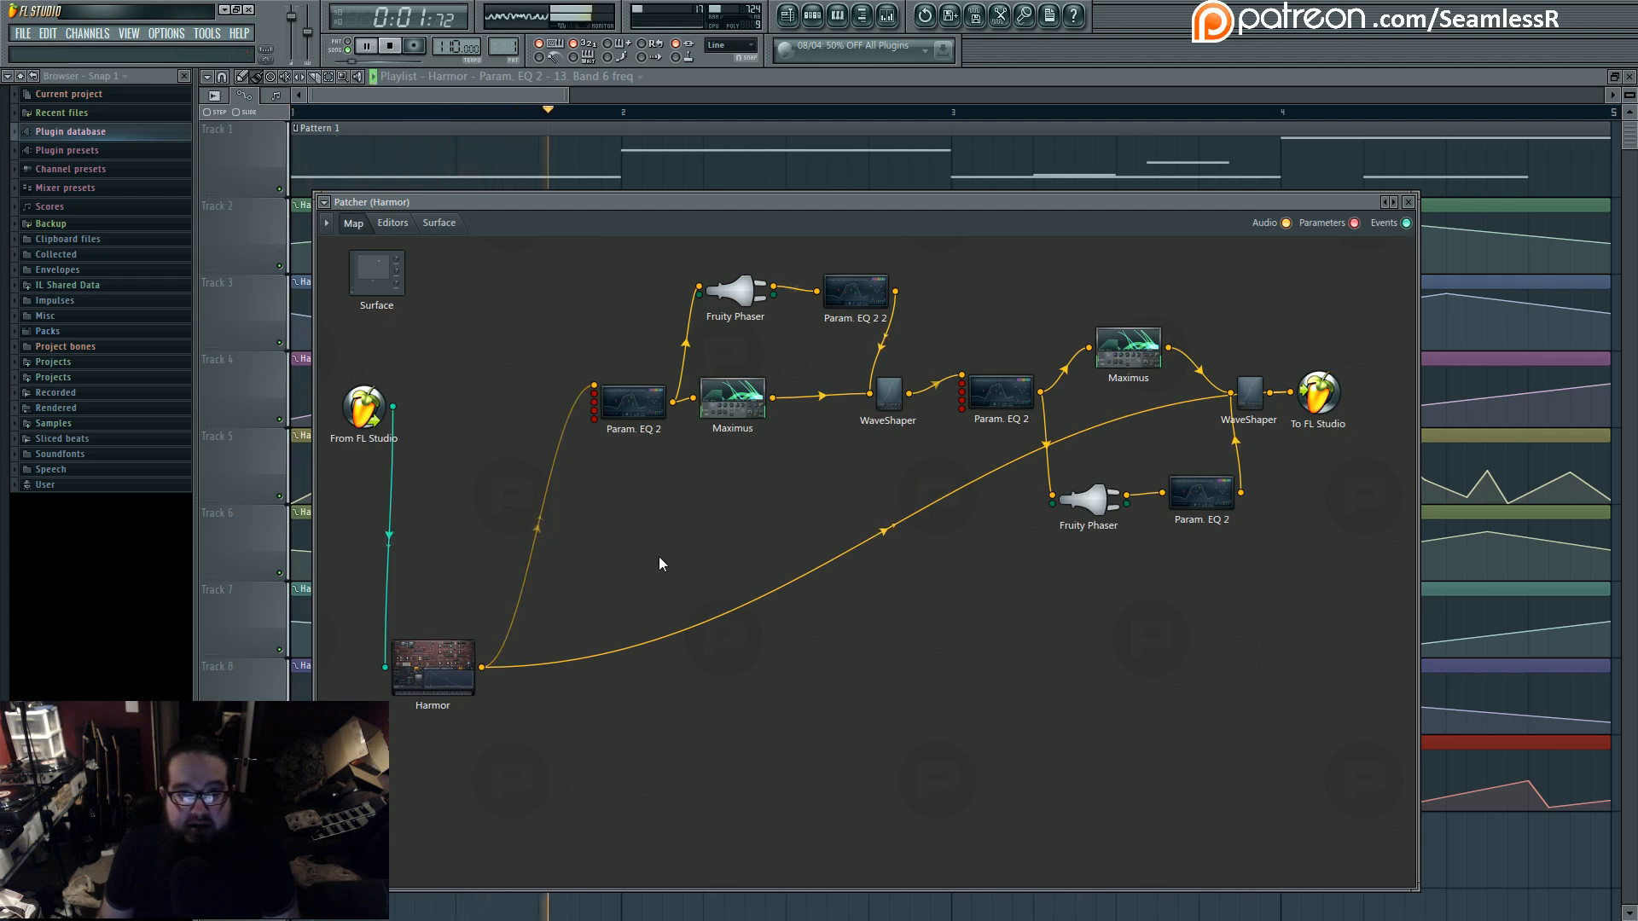
left_click(813, 17)
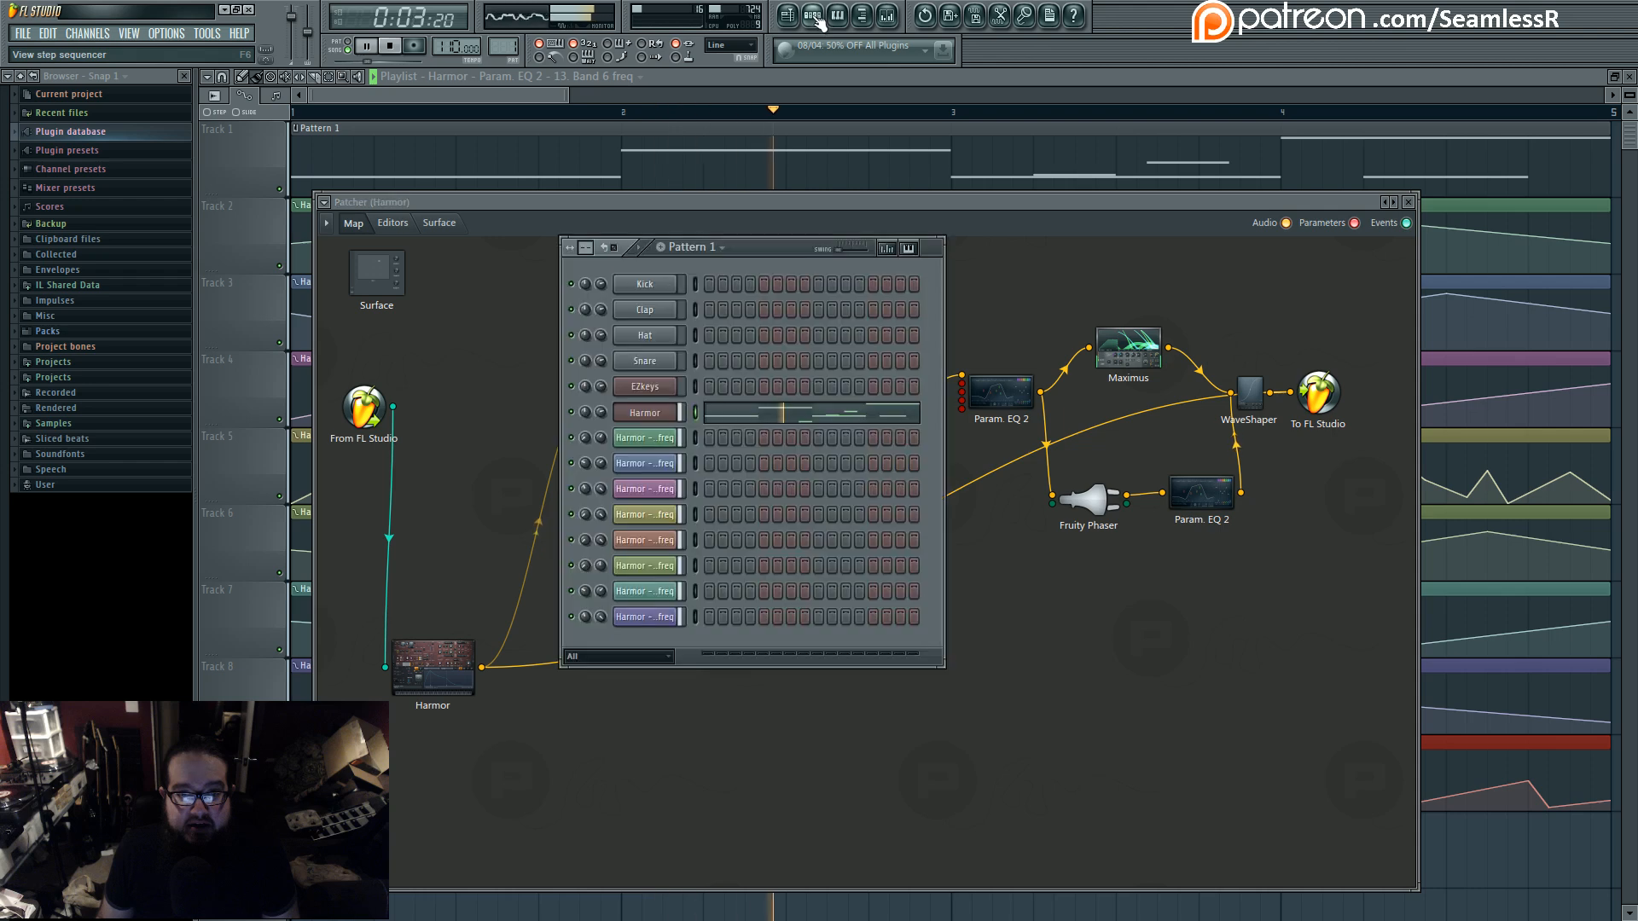
double_click(650, 411)
double_click(454, 654)
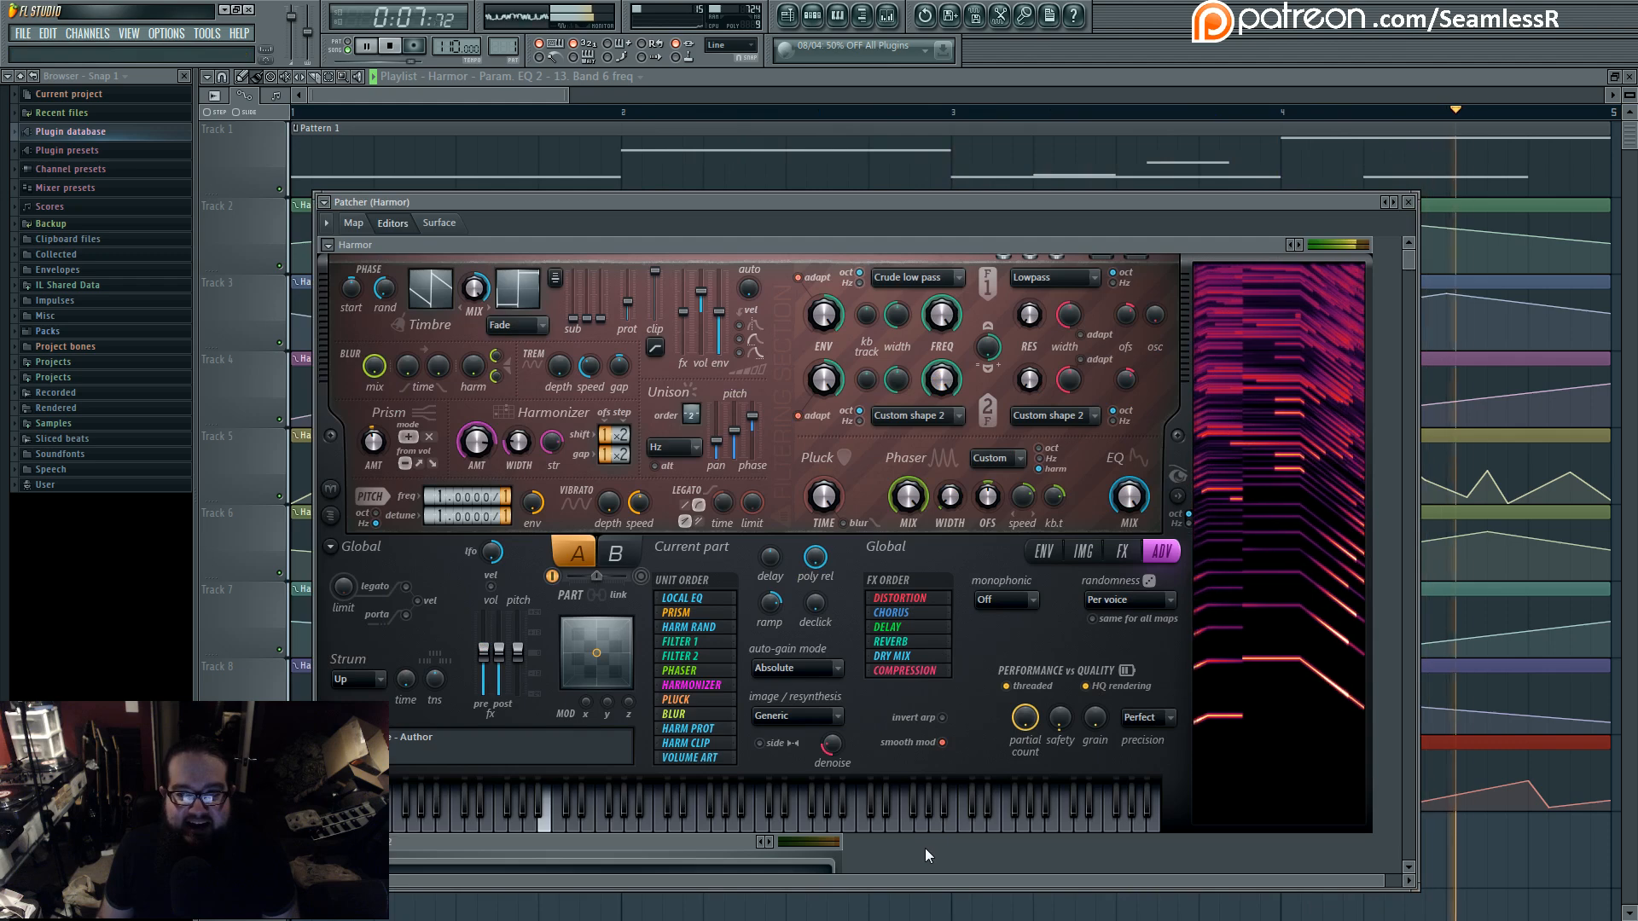
key("space")
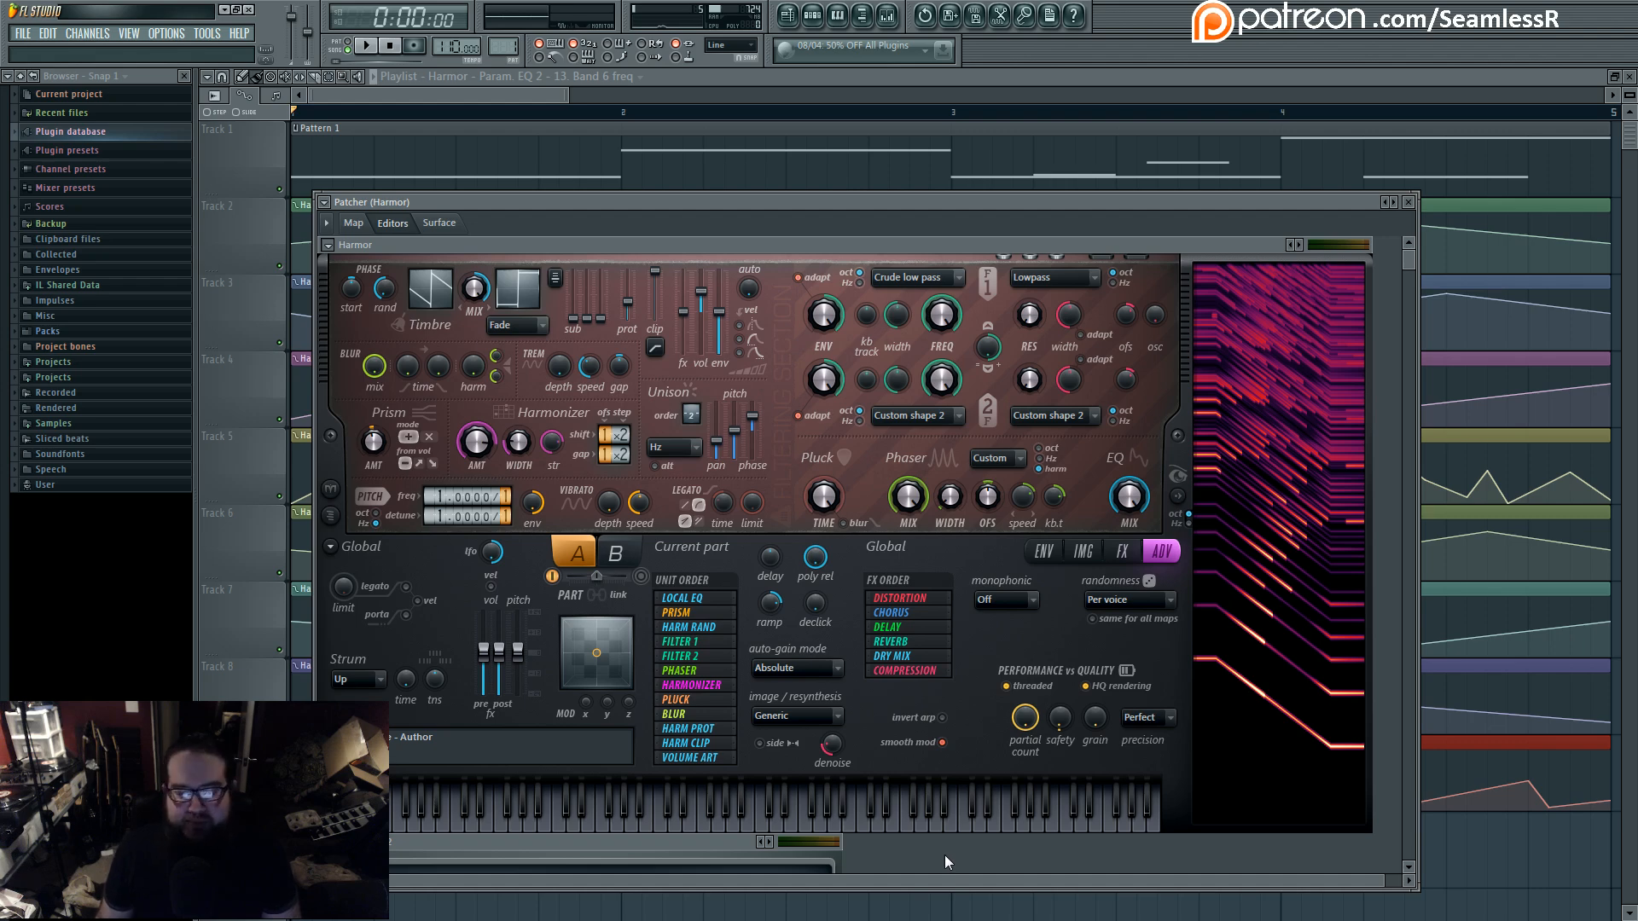
- Examine Harmor's phase randomness and Harmonizer width controls in the repositioned Patcher window
left_click_drag(632, 201, 639, 166)
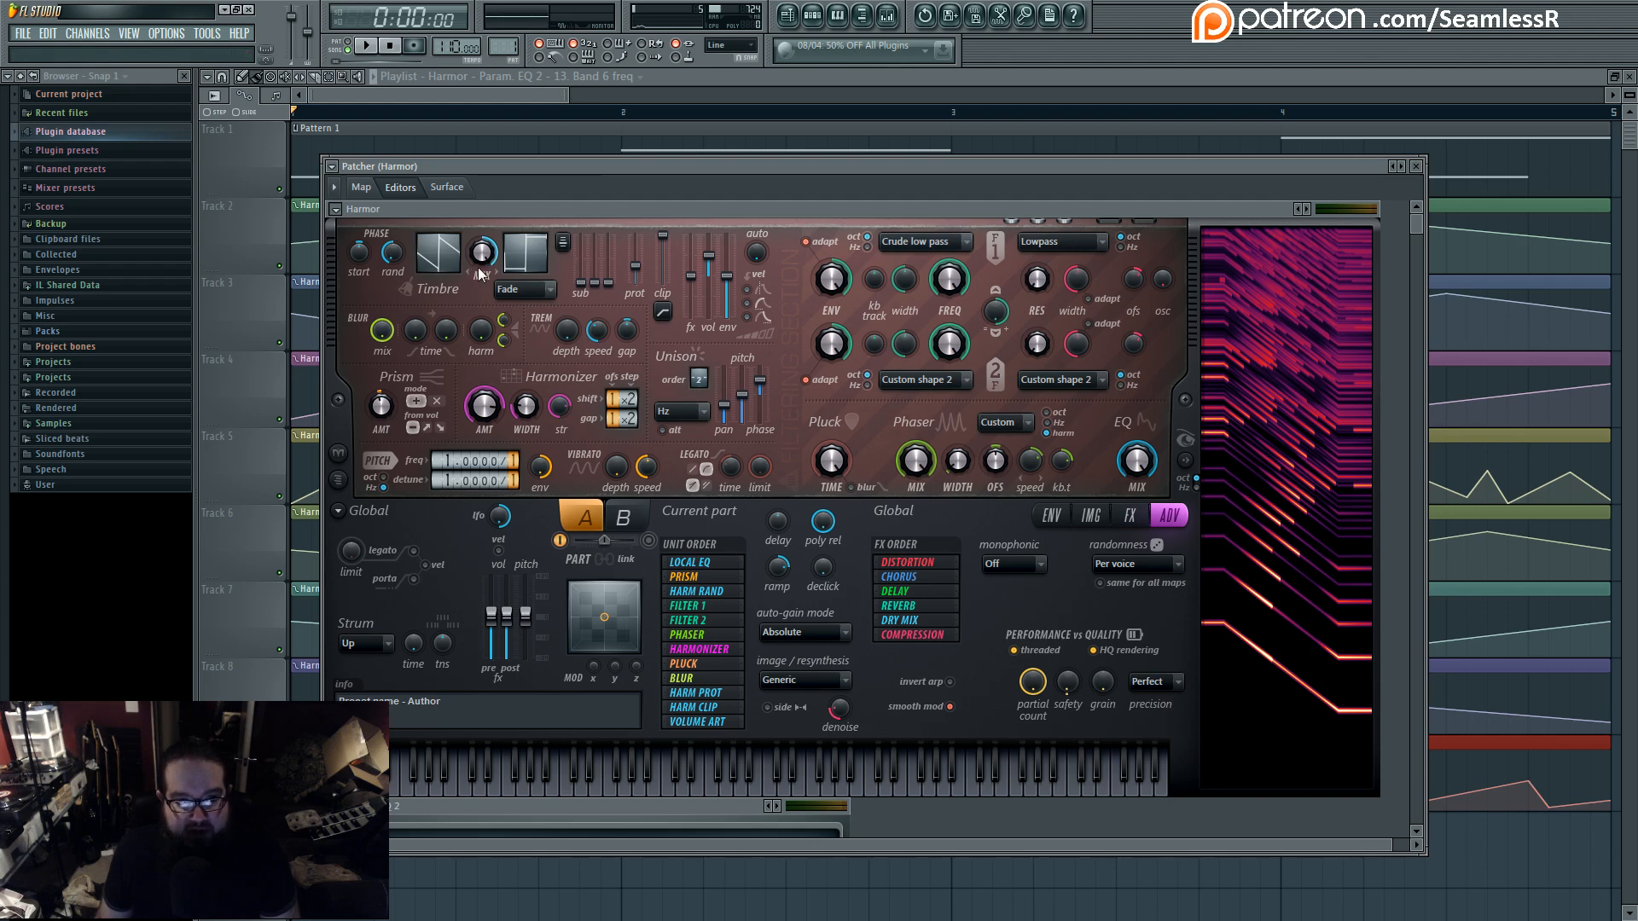
left_click(386, 262)
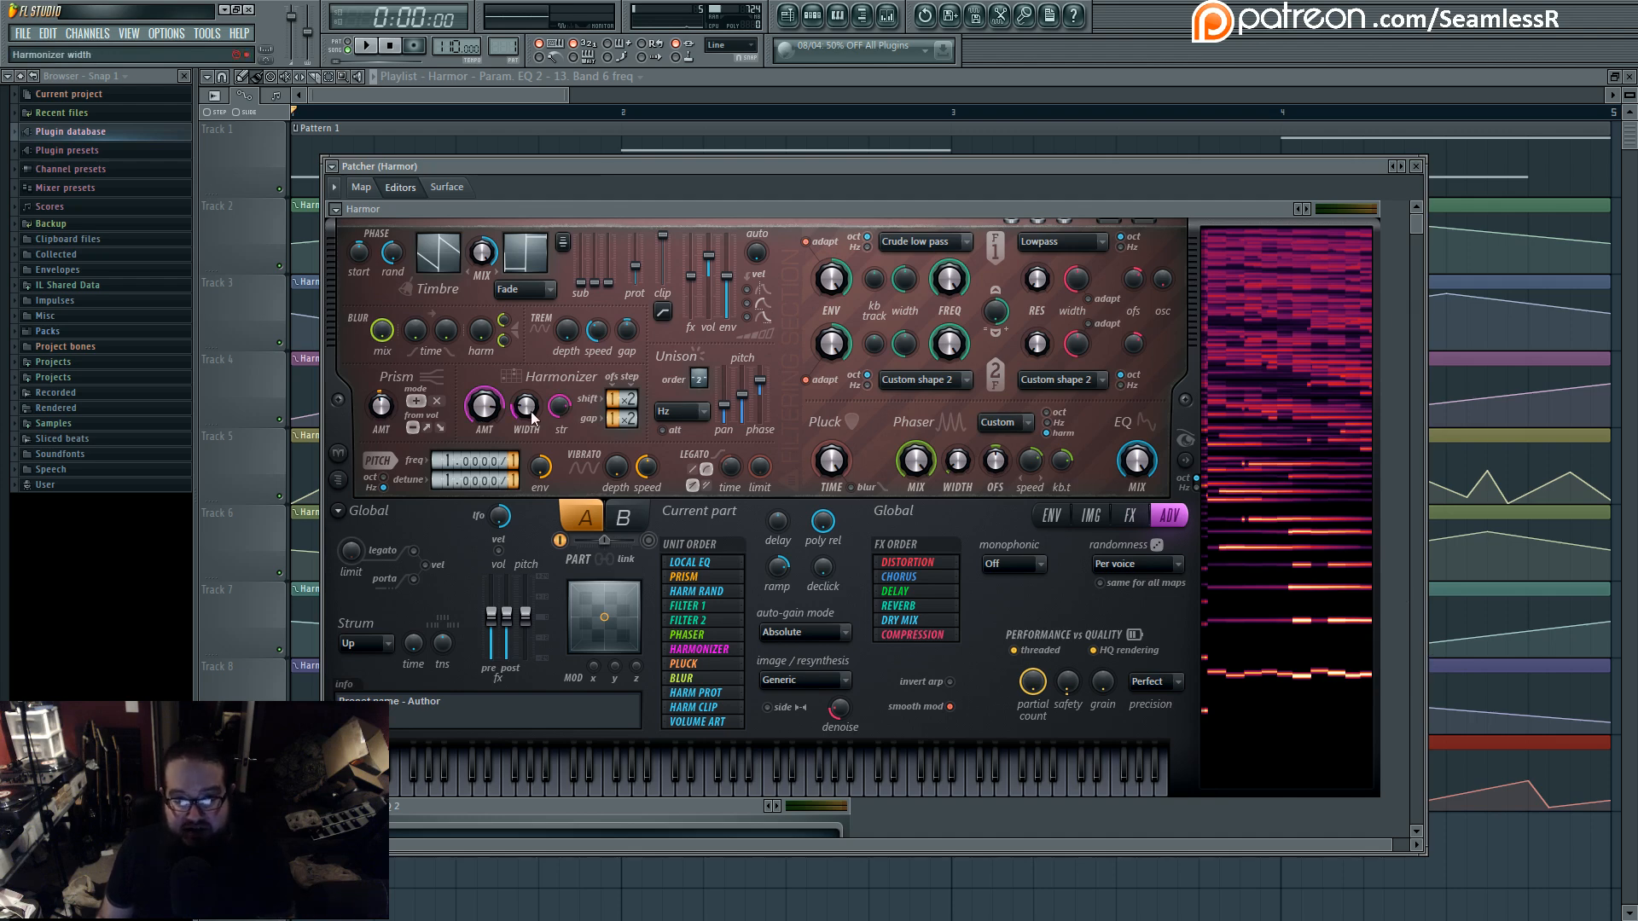
left_click_drag(529, 412, 529, 478)
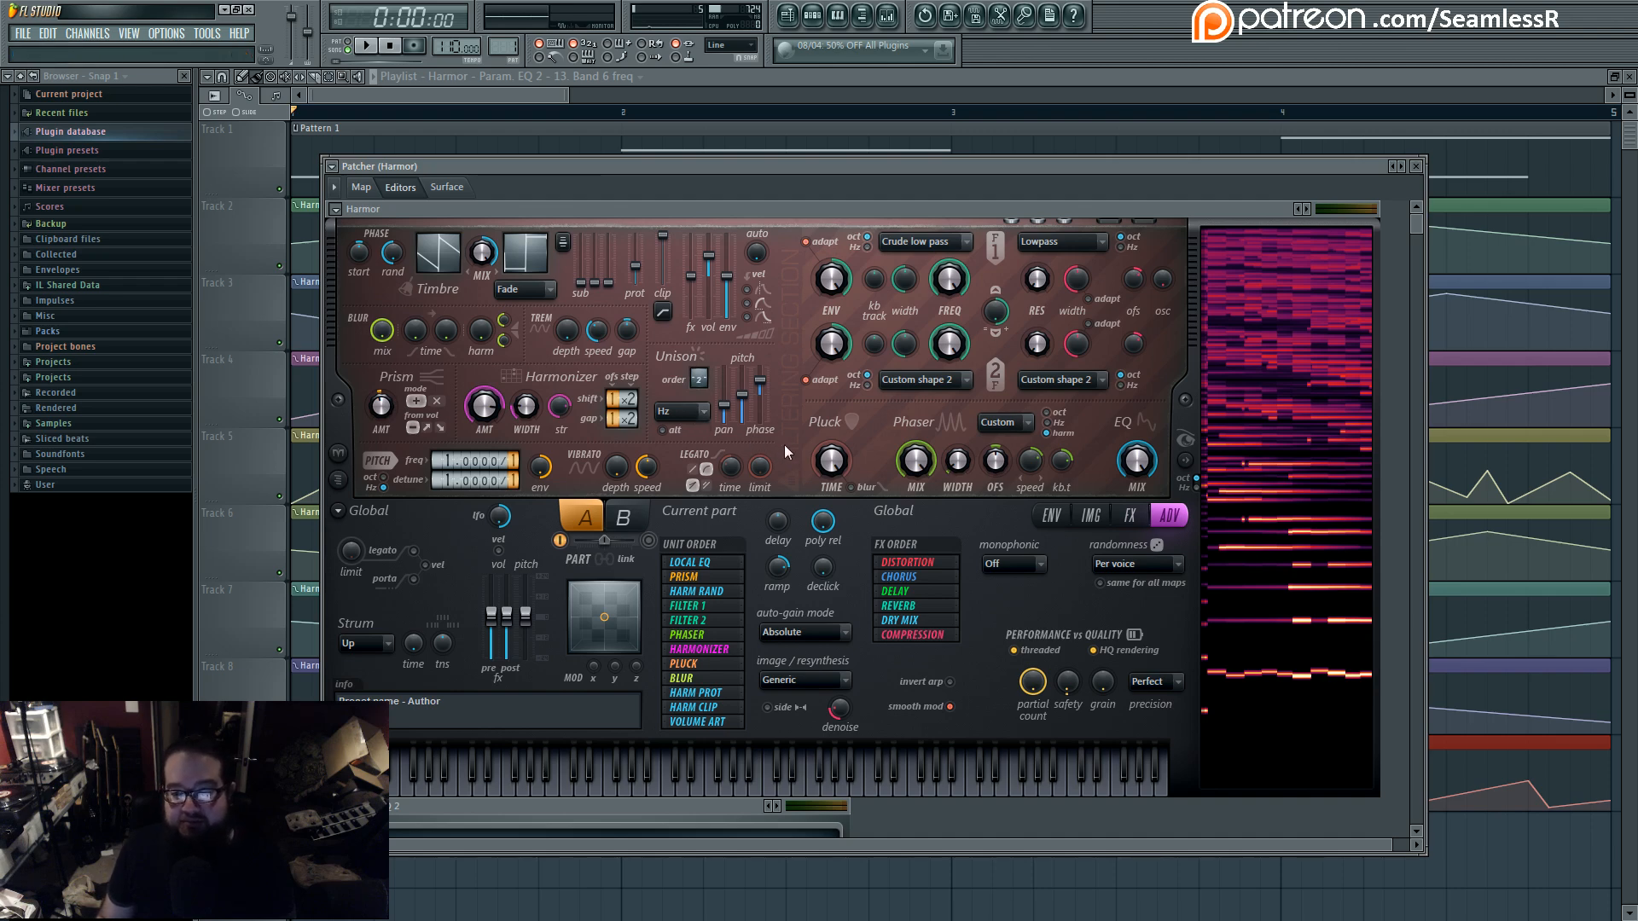
- Load Fruity Parametric EQ 2 into the first effect slot of mixer Insert 1
left_click(887, 14)
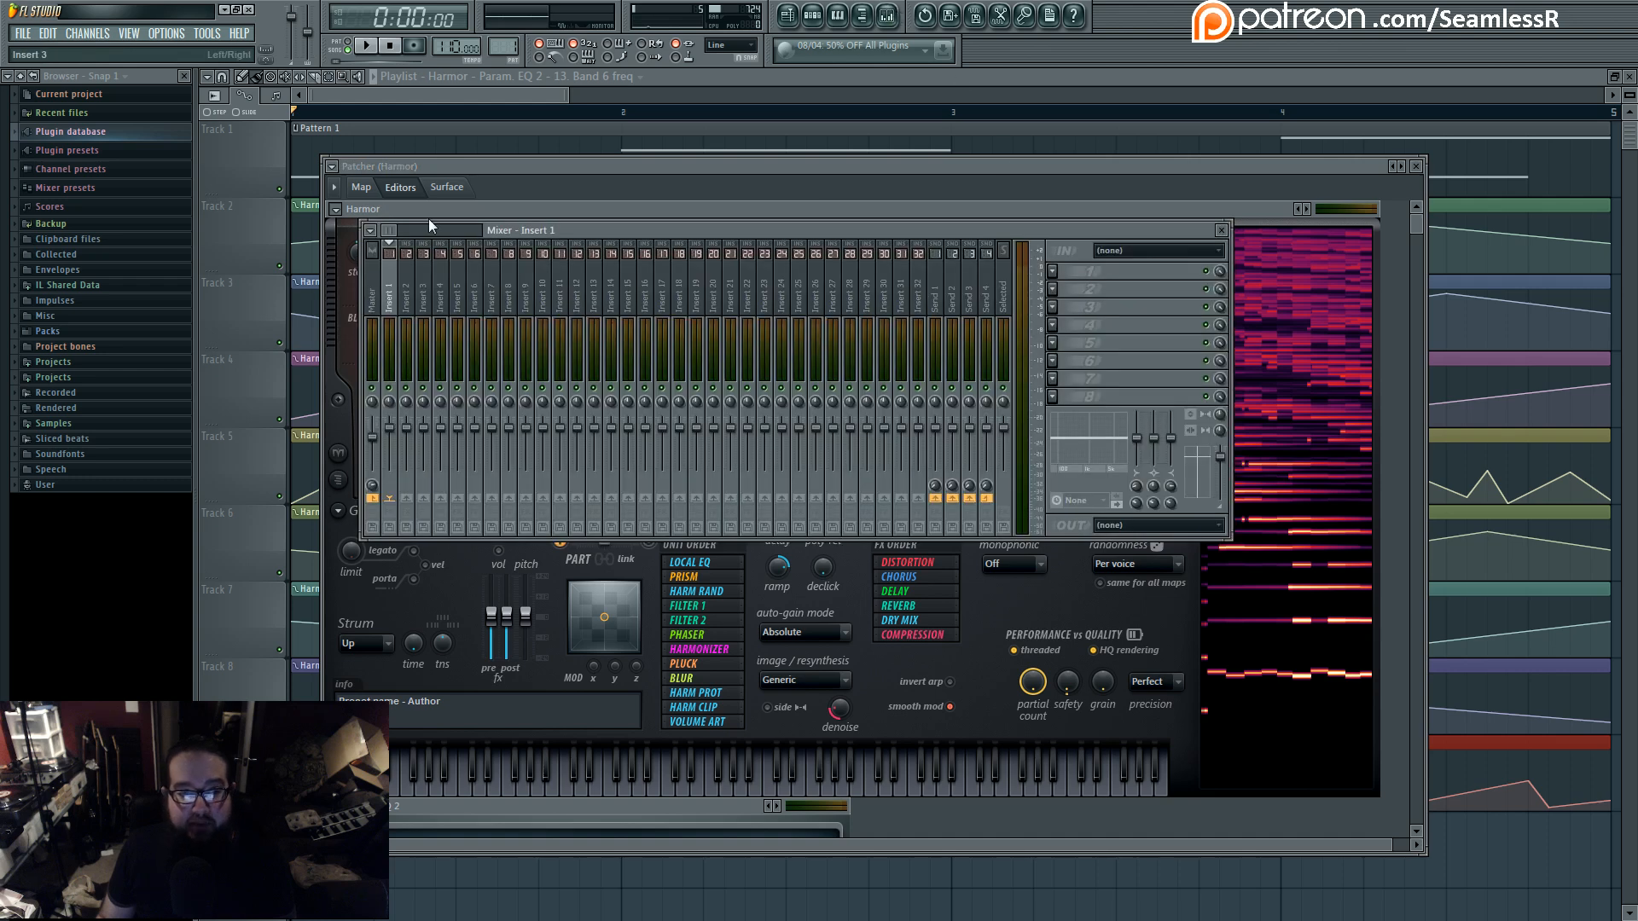
left_click(422, 279)
left_click(390, 278)
left_click(1053, 271)
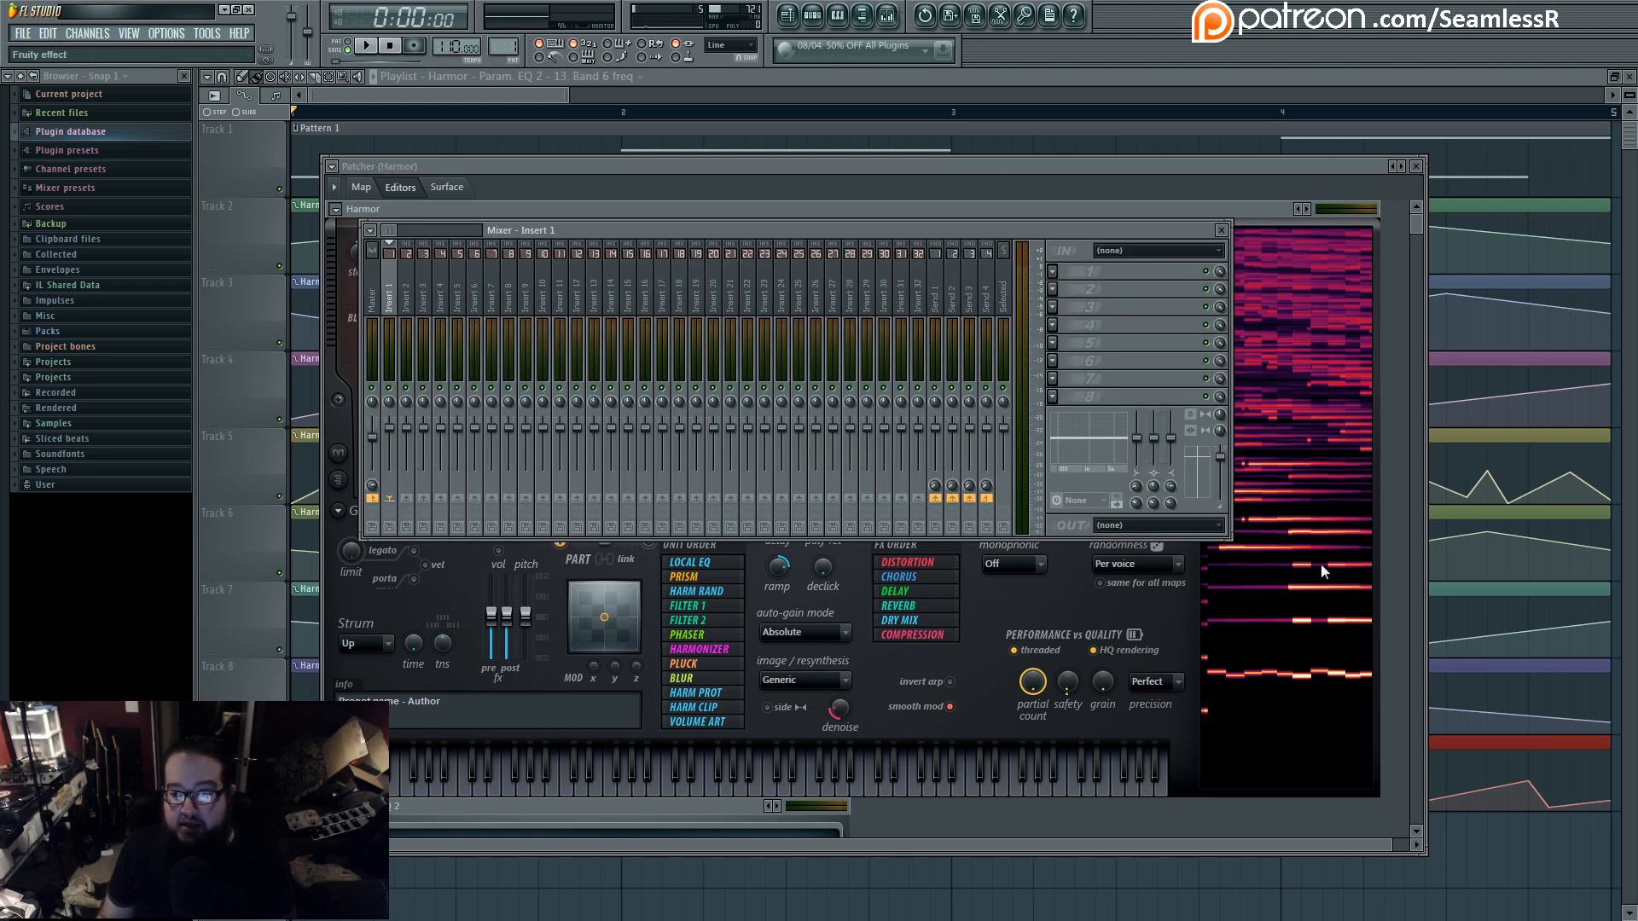
left_click(1305, 615)
left_click_drag(662, 190, 1055, 274)
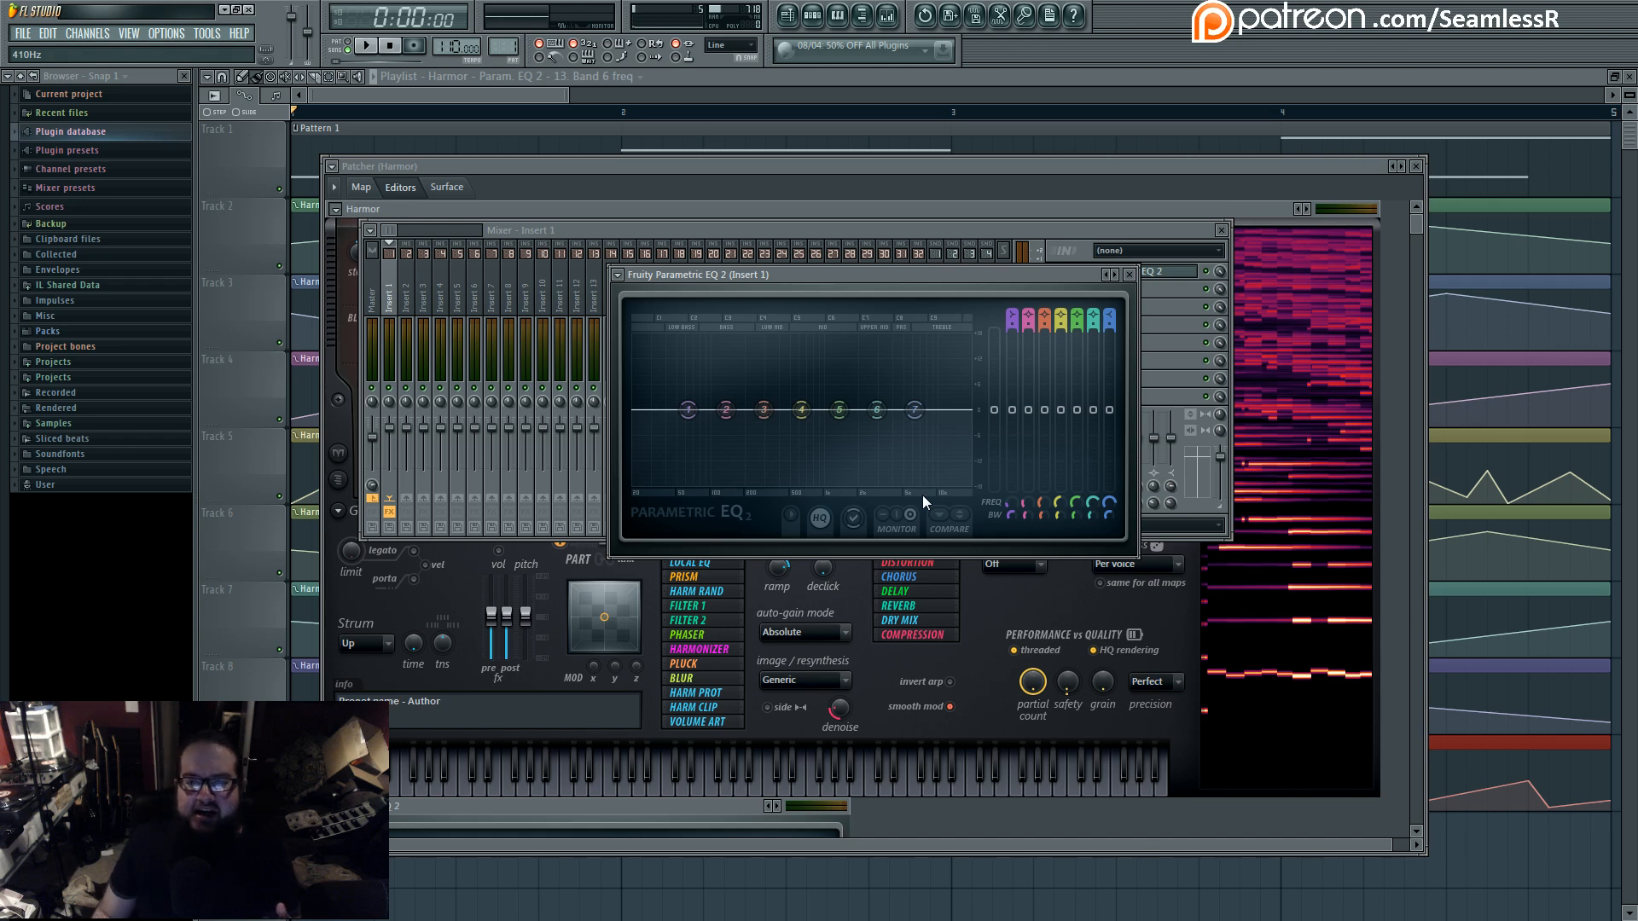
- Examine the frequency range in Fruity Parametric EQ 2 on Insert 1 and return to the Harmor editor
left_click(1077, 503)
left_click_drag(1077, 503, 737, 501)
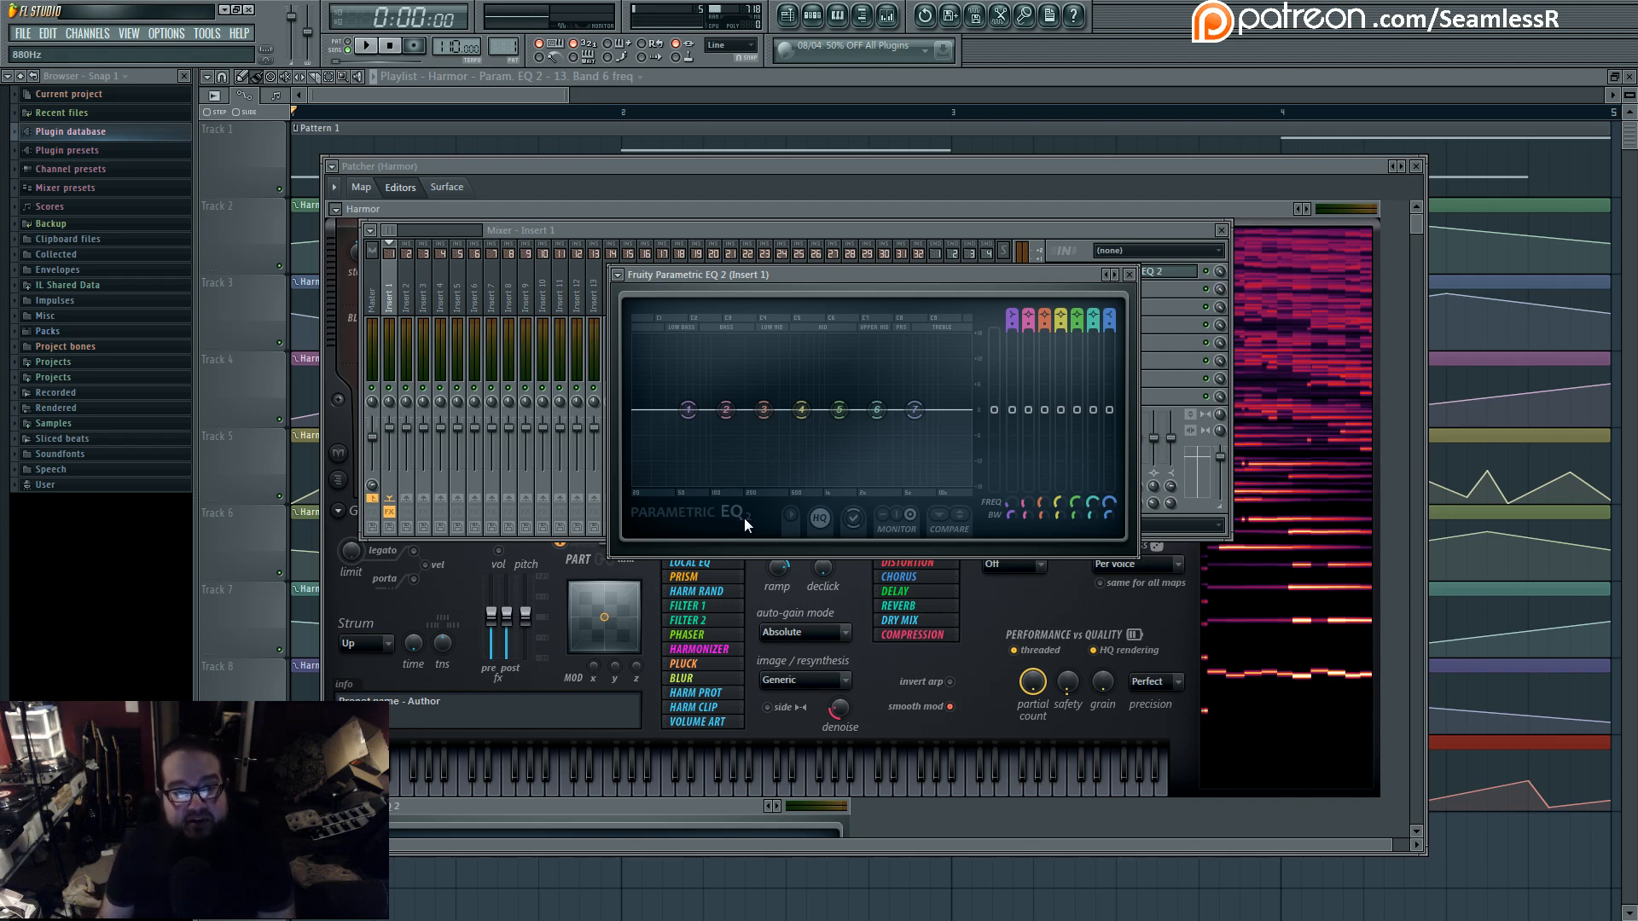
left_click(785, 169)
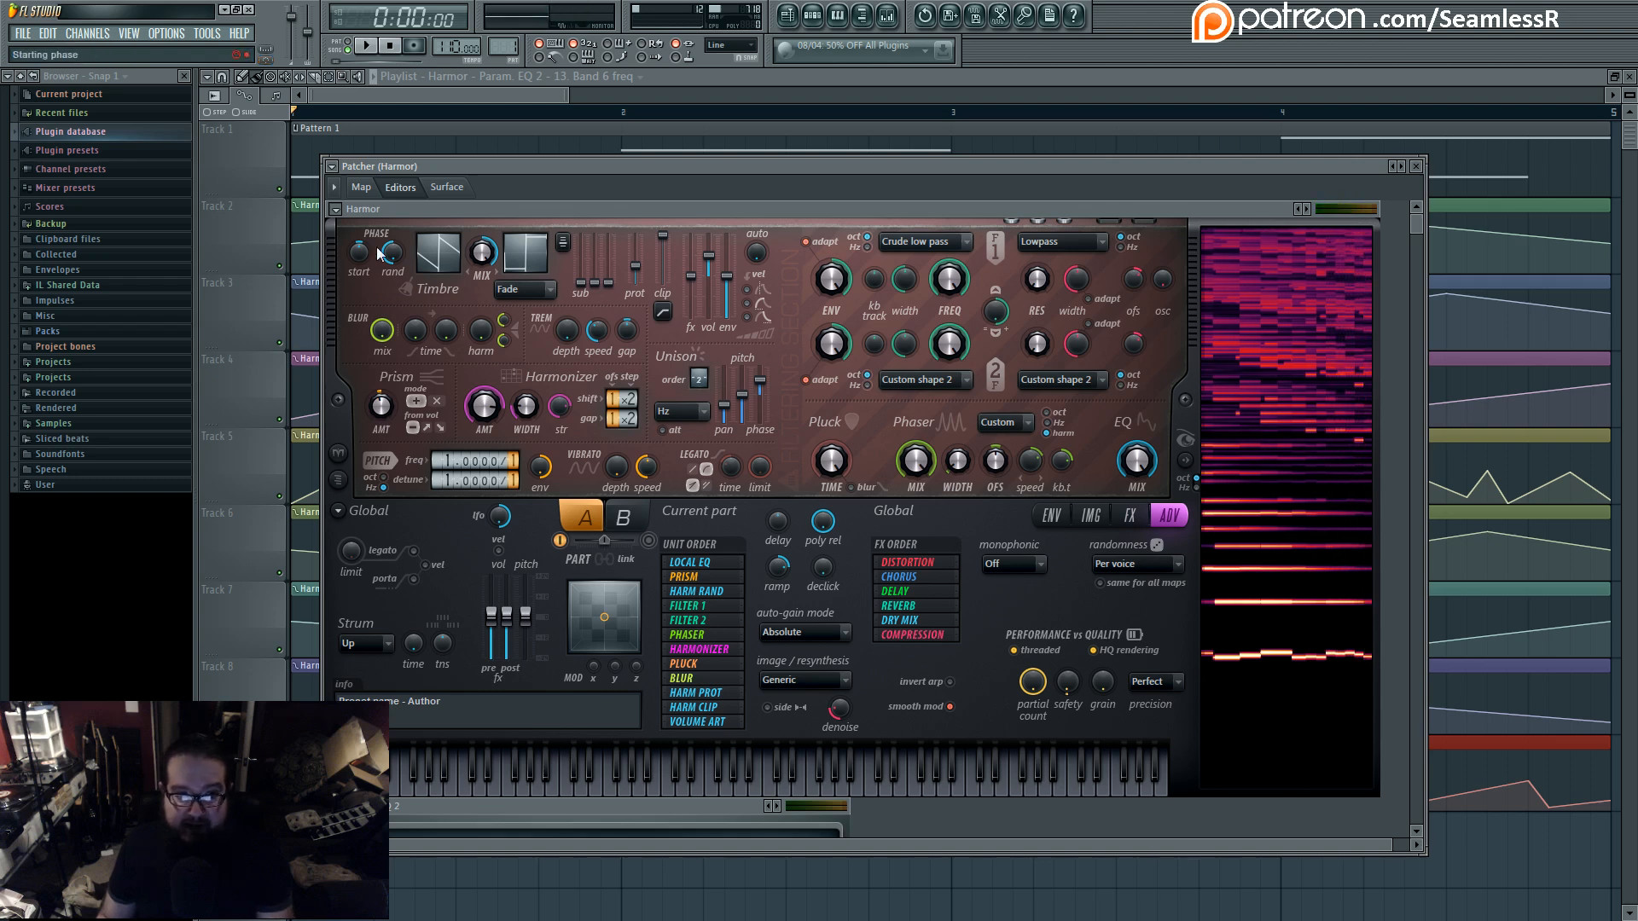
- Open Harmor's custom Phaser shape and raise the lower point of its vertical drop slightly, keeping the peak at maximum
left_click(1020, 428)
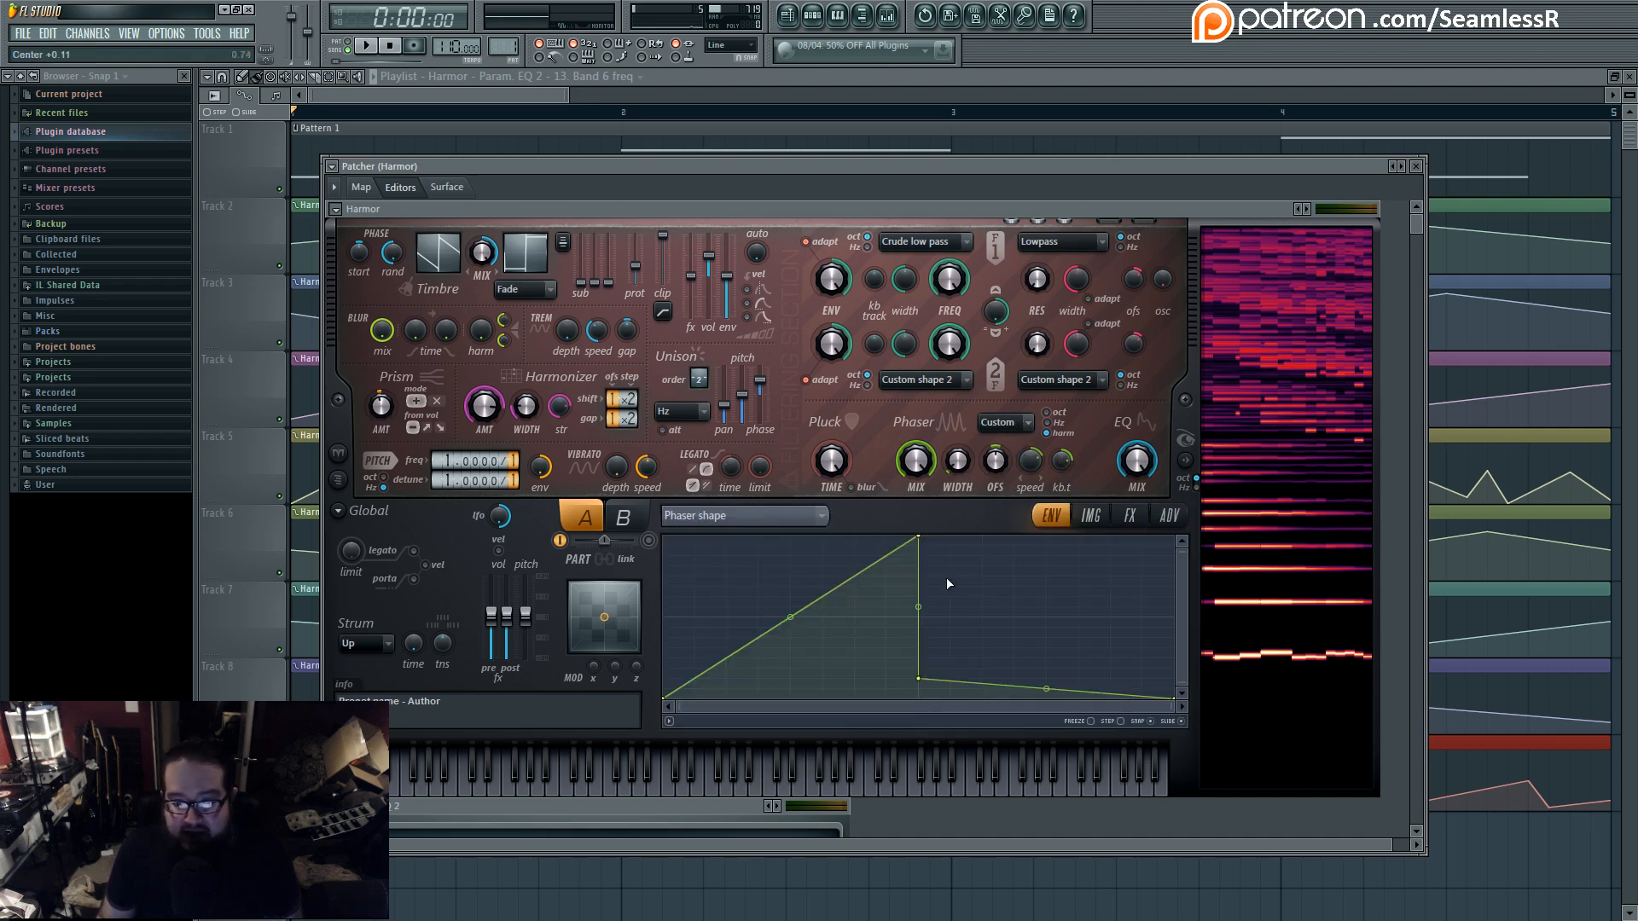
mouse_move(919, 678)
left_mouse_down()
mouse_move(924, 529)
mouse_move(920, 648)
left_mouse_up()
left_click_drag(917, 565, 918, 535)
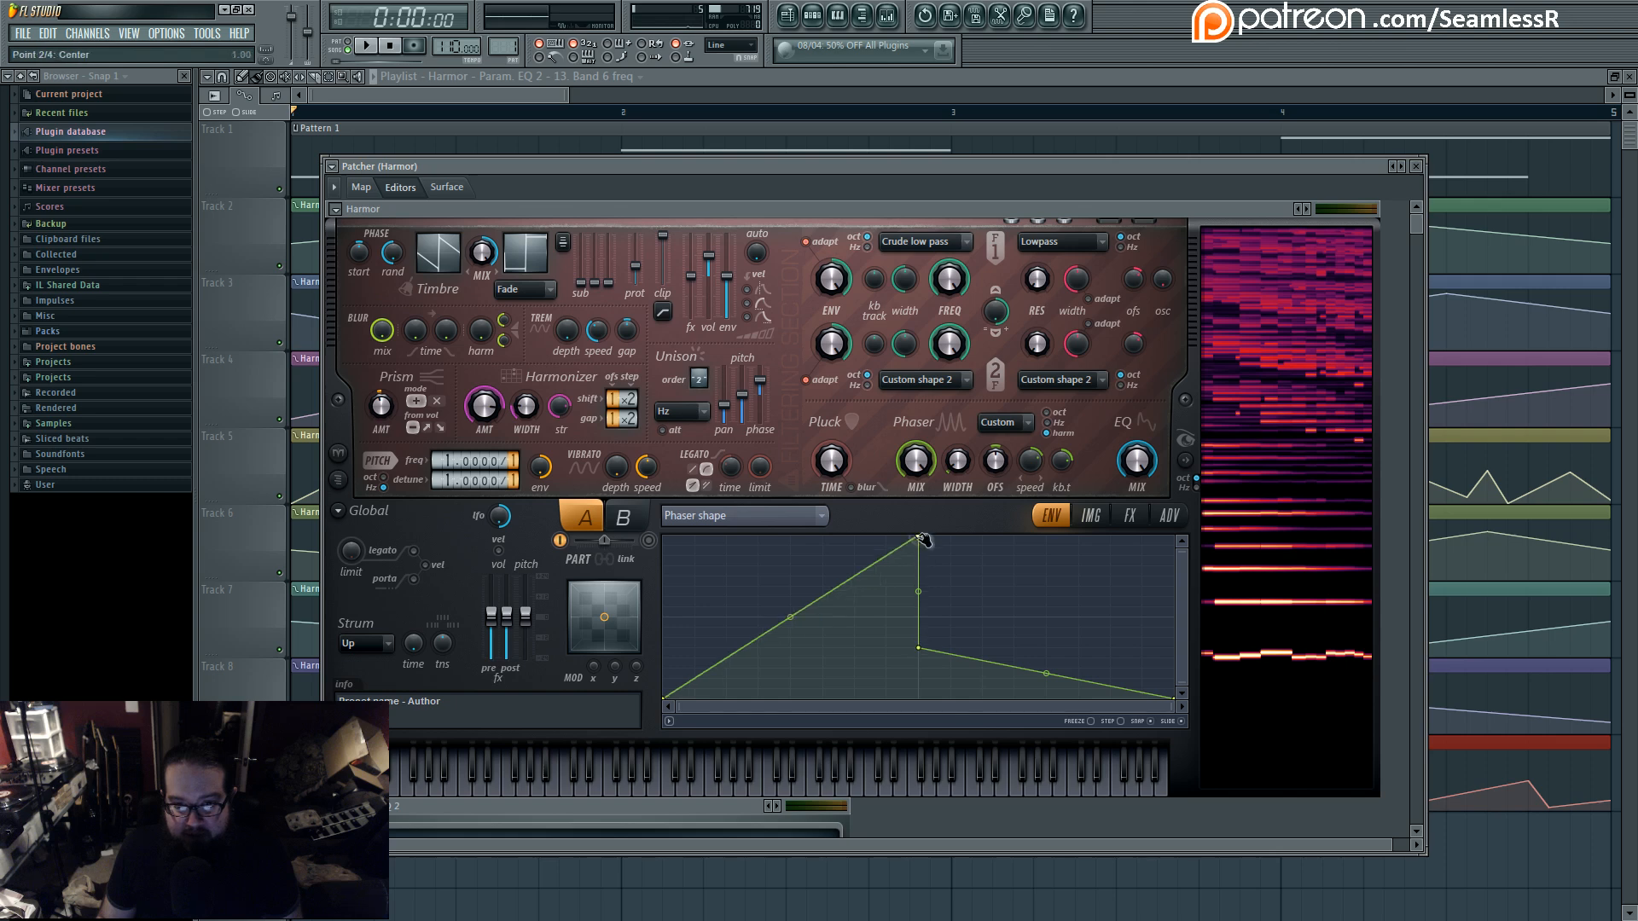
left_click_drag(918, 649, 918, 657)
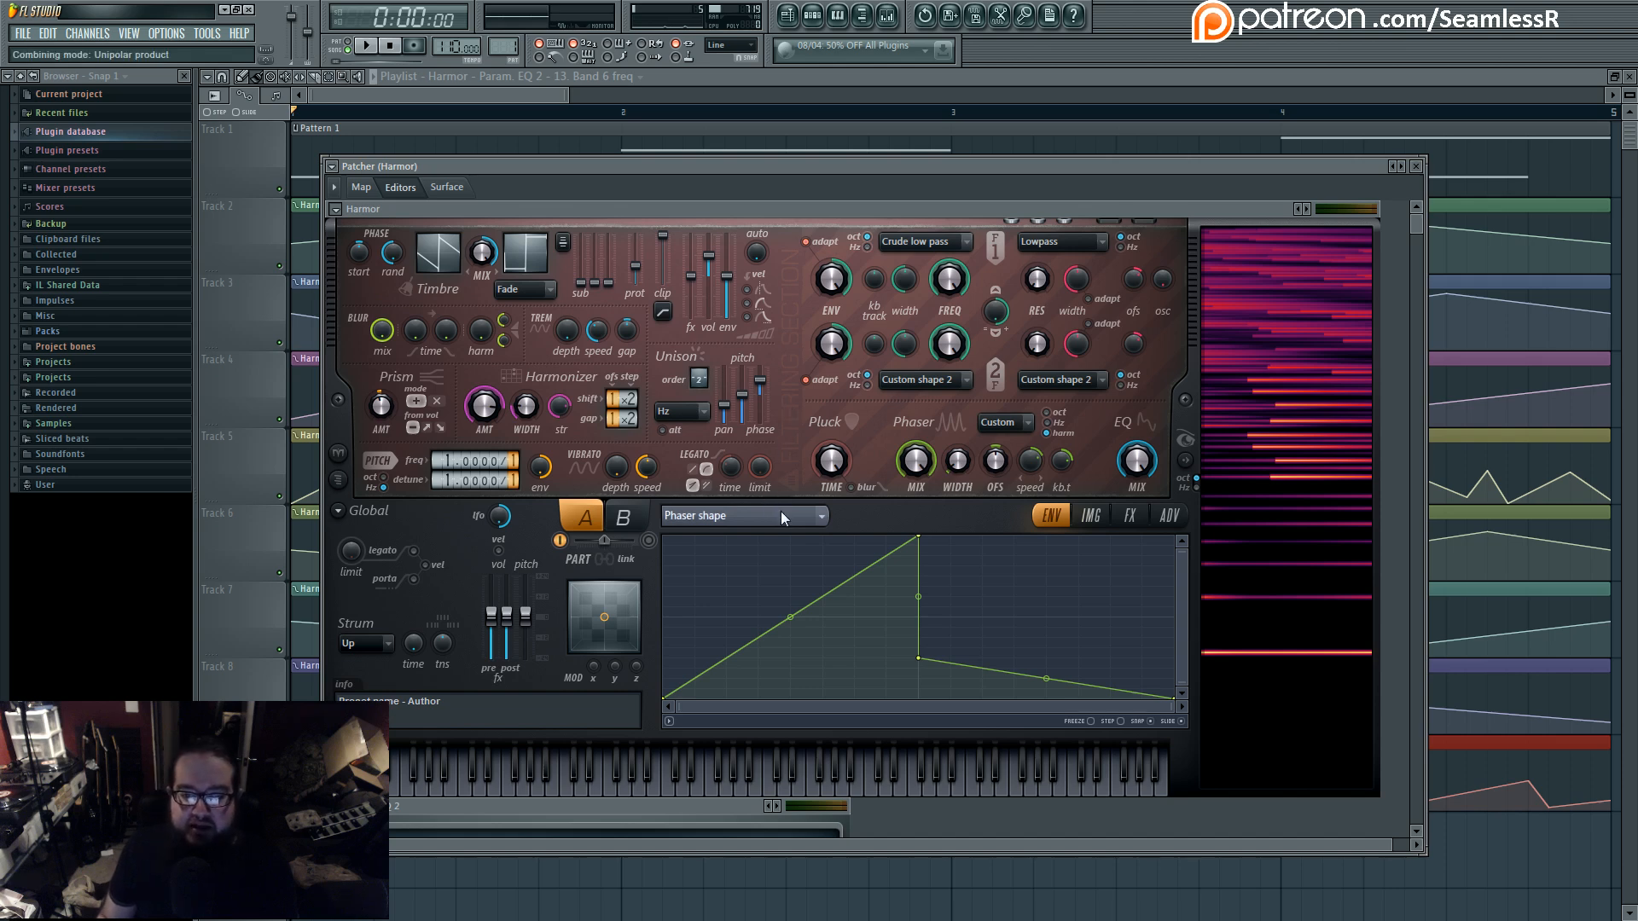
- Examine Harmor's Harmonic unison pitch shape and its advanced and effects settings, including distortion
scroll(1006, 498, "down", 1)
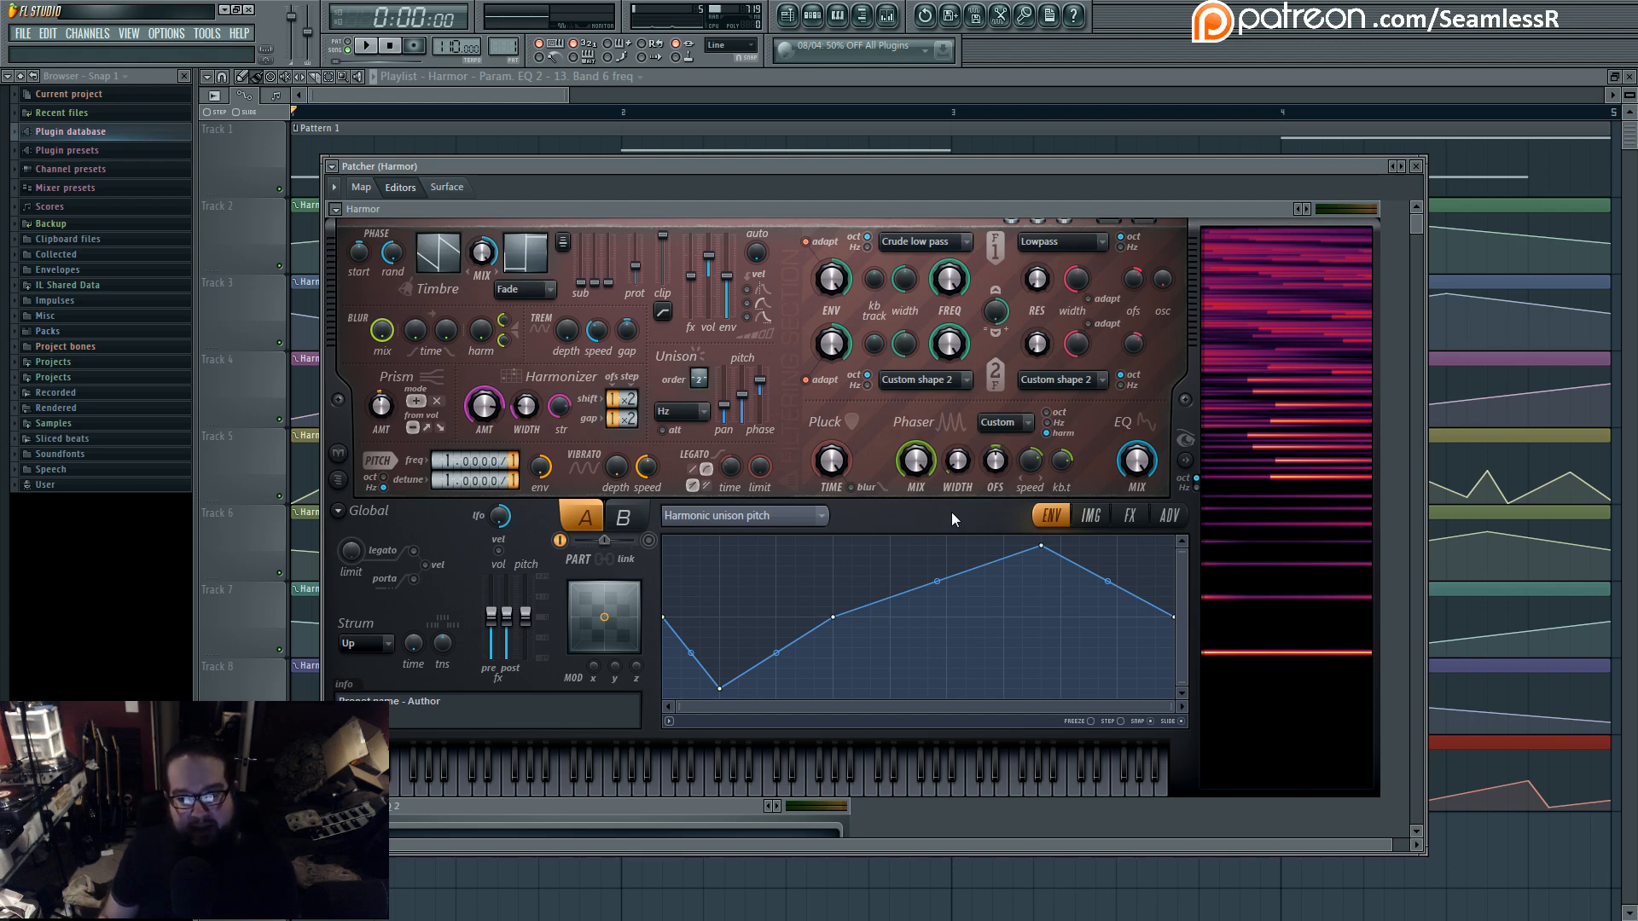
left_click(1184, 516)
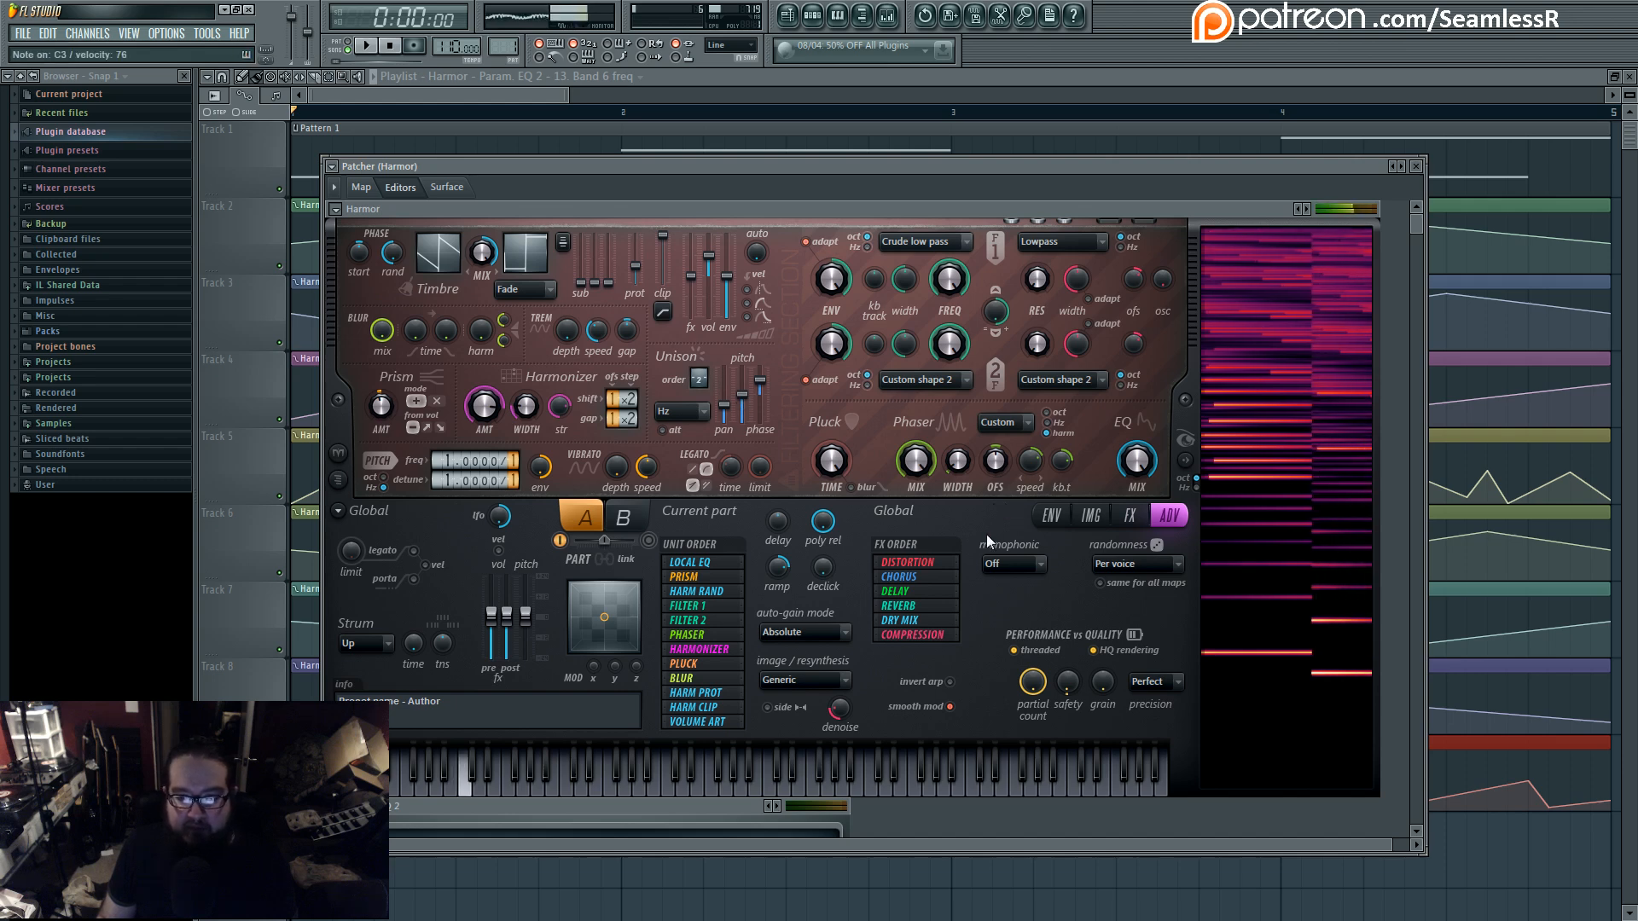
left_click(1129, 515)
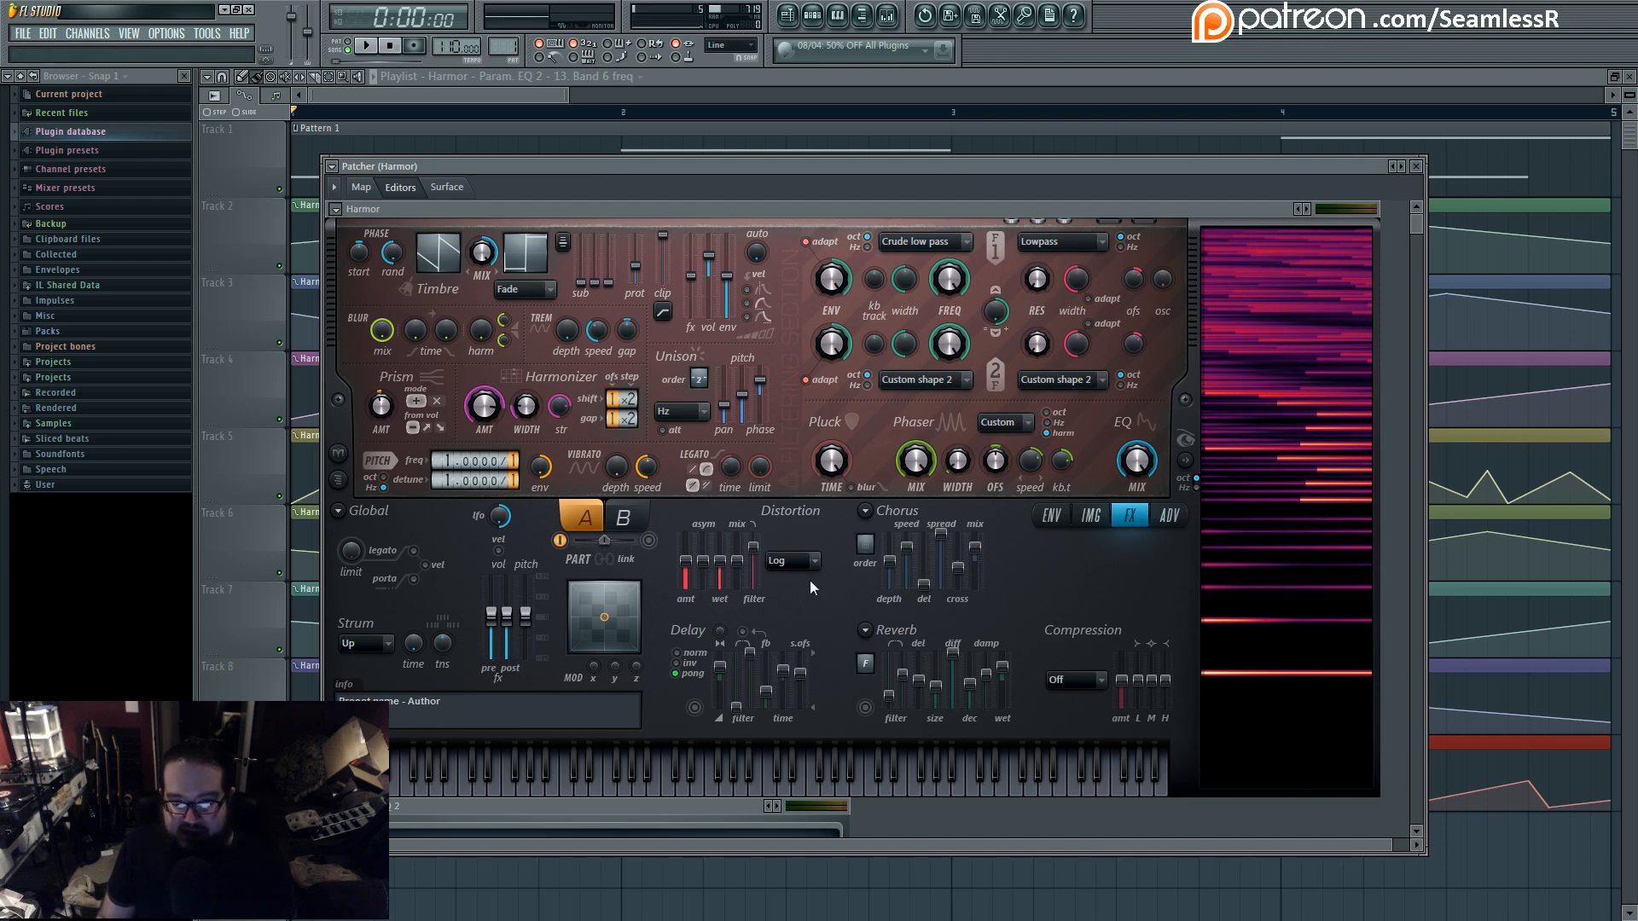
left_click_drag(759, 555, 760, 539)
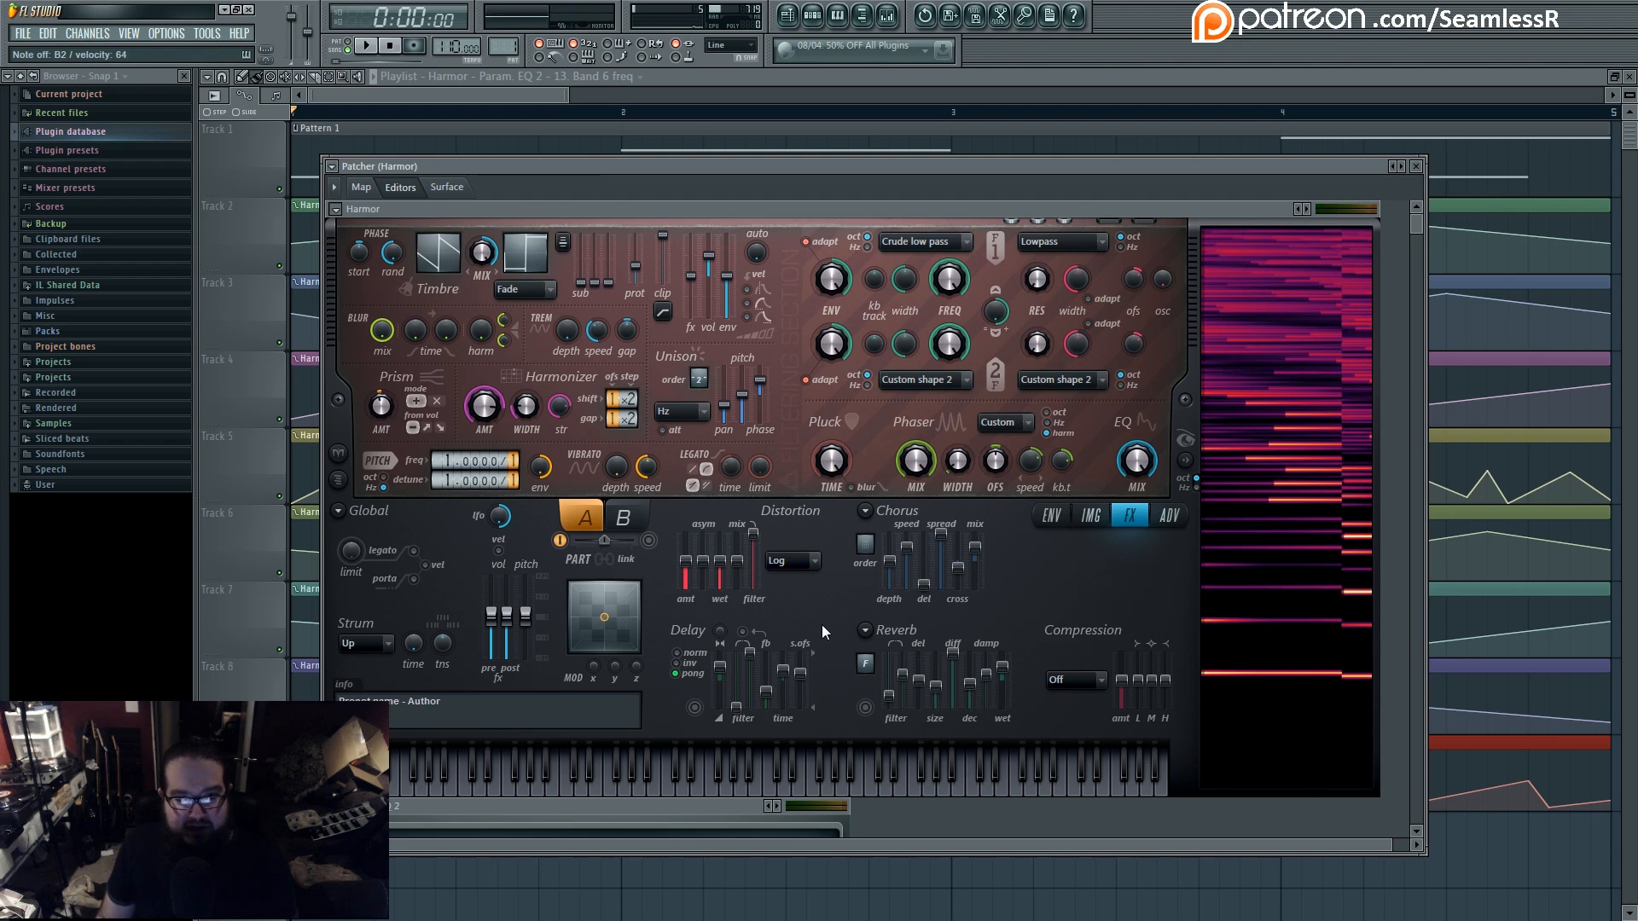
- Restore Harmor's route into the first Parametric EQ 2, remove its direct link to the last WaveShaper, and place Harmor beside From FL Studio
left_click(360, 187)
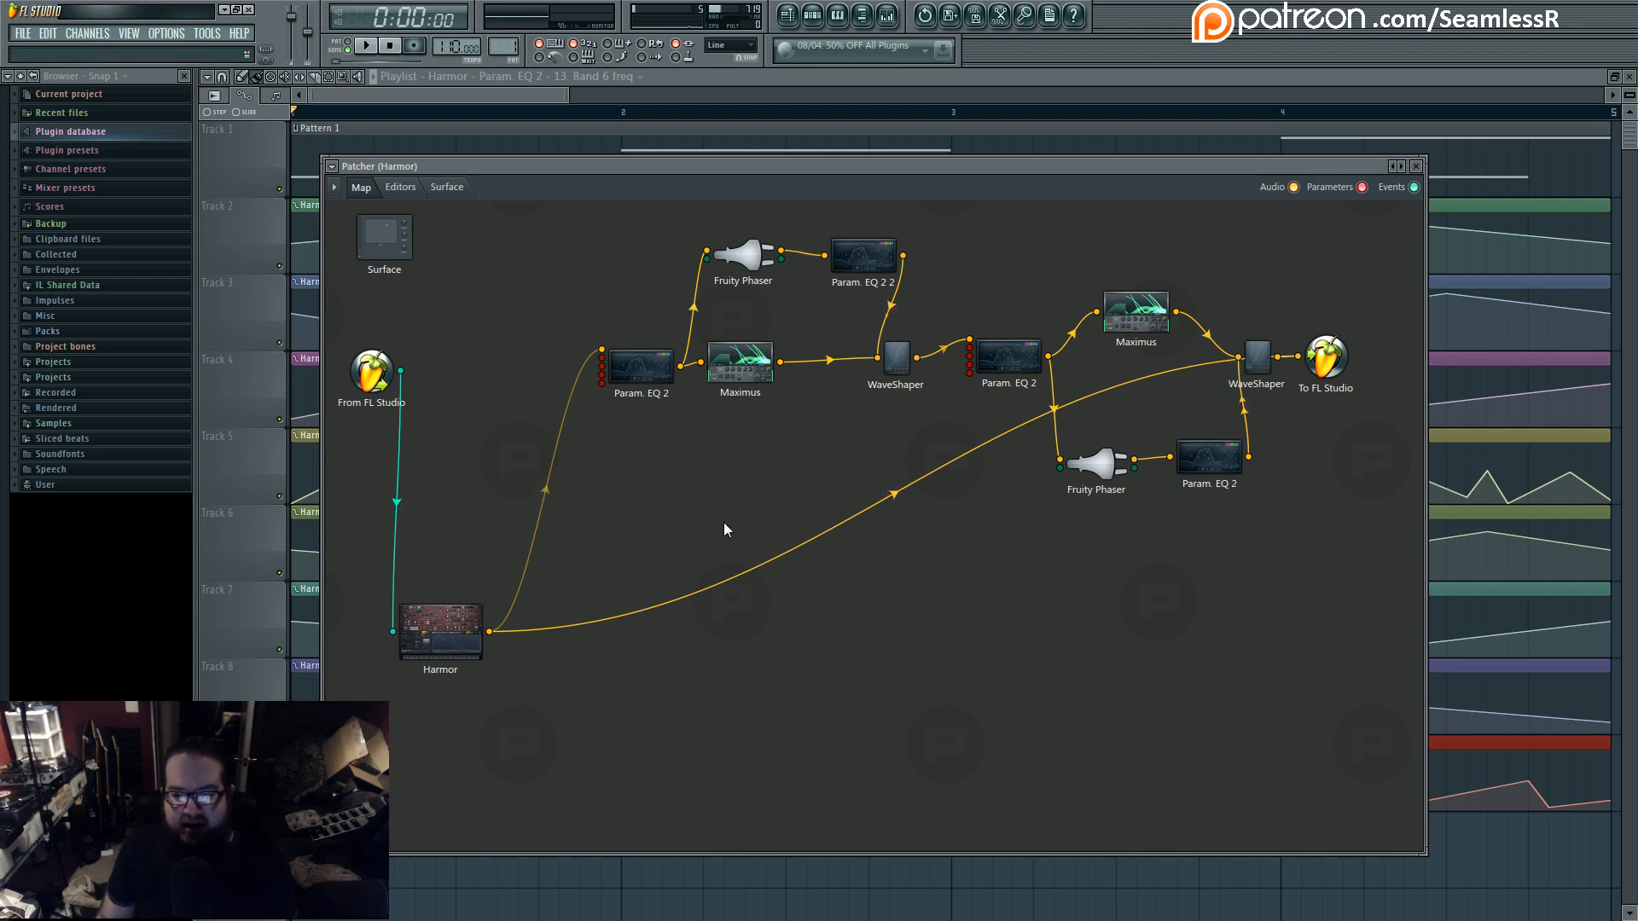
mouse_move(748, 168)
left_mouse_down()
mouse_move(783, 164)
mouse_move(765, 167)
left_mouse_up()
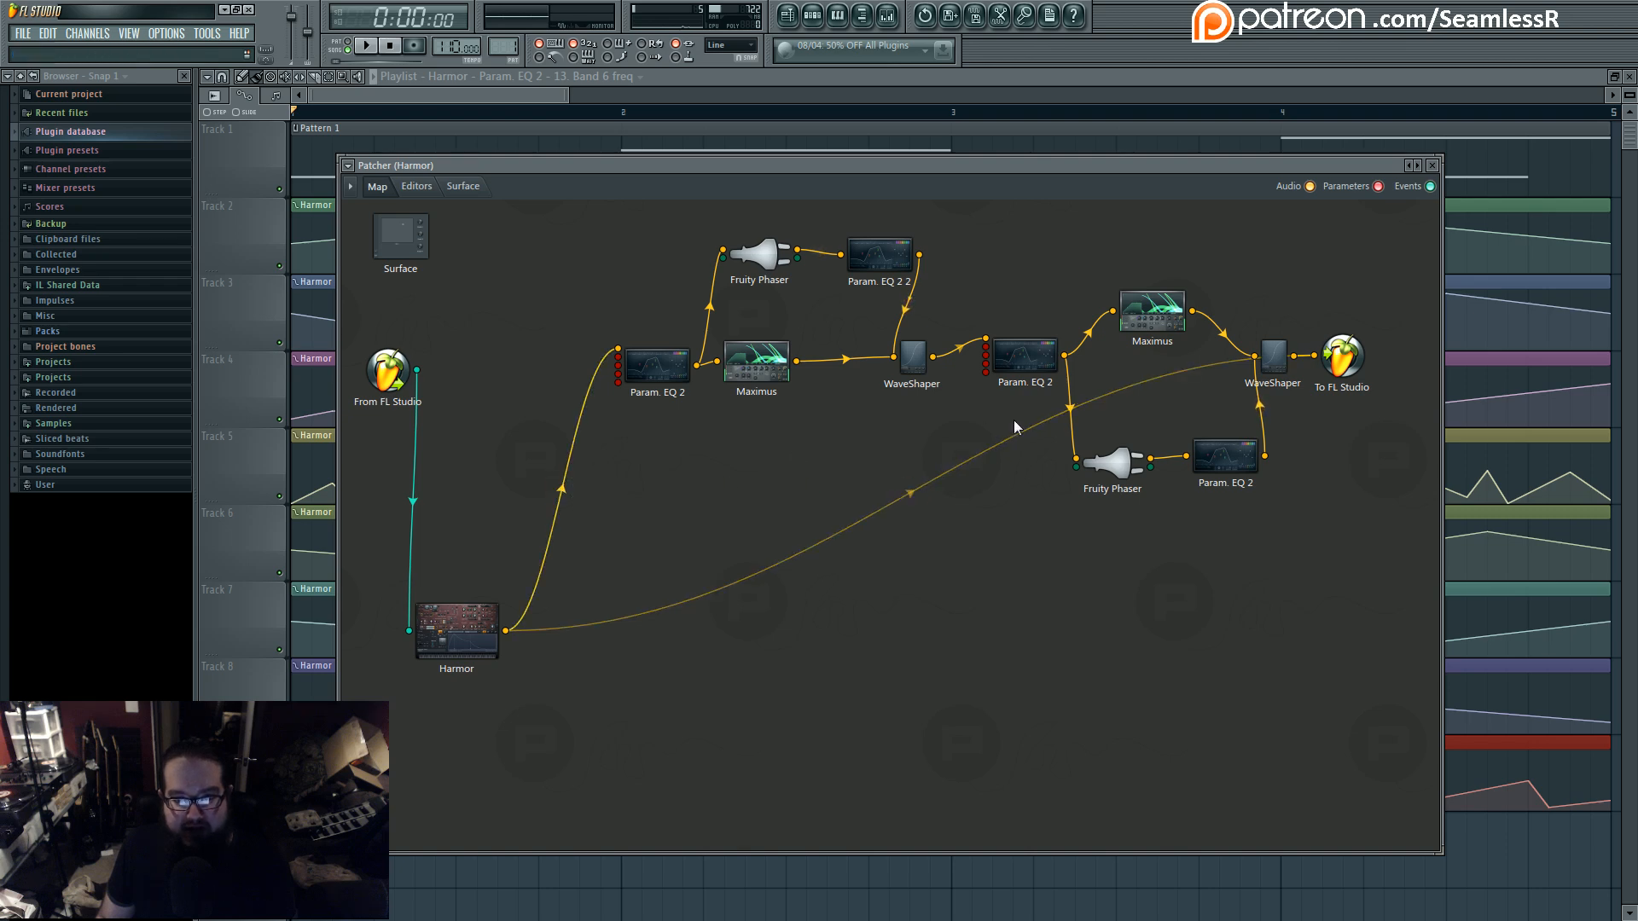
left_click_drag(755, 358, 778, 356)
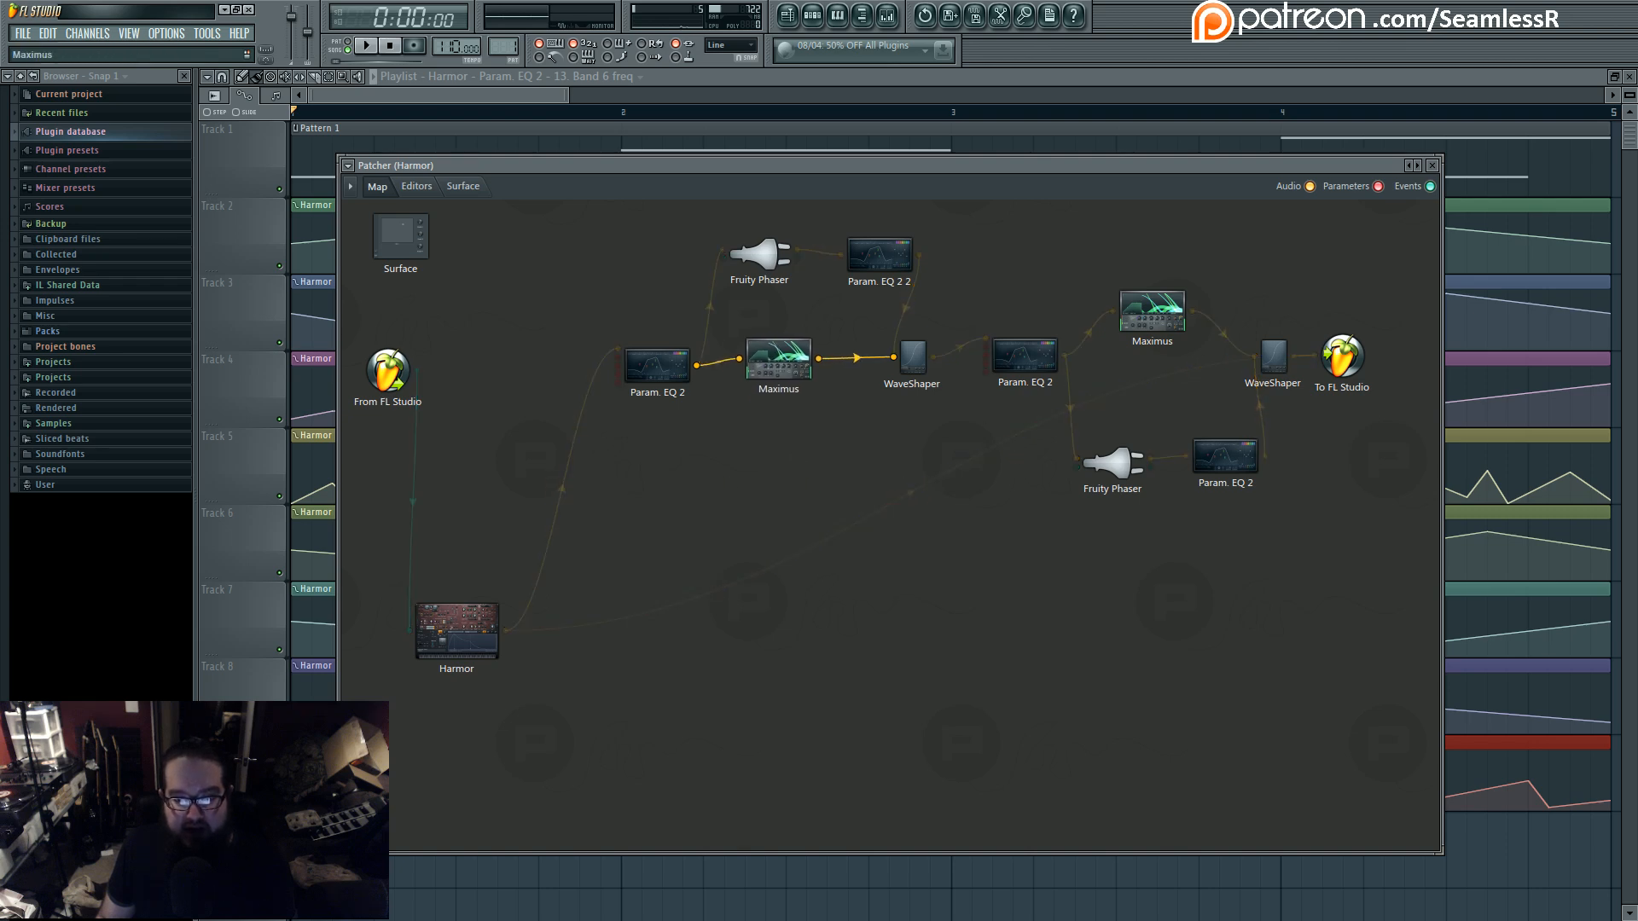
left_click_drag(1254, 357, 1314, 356)
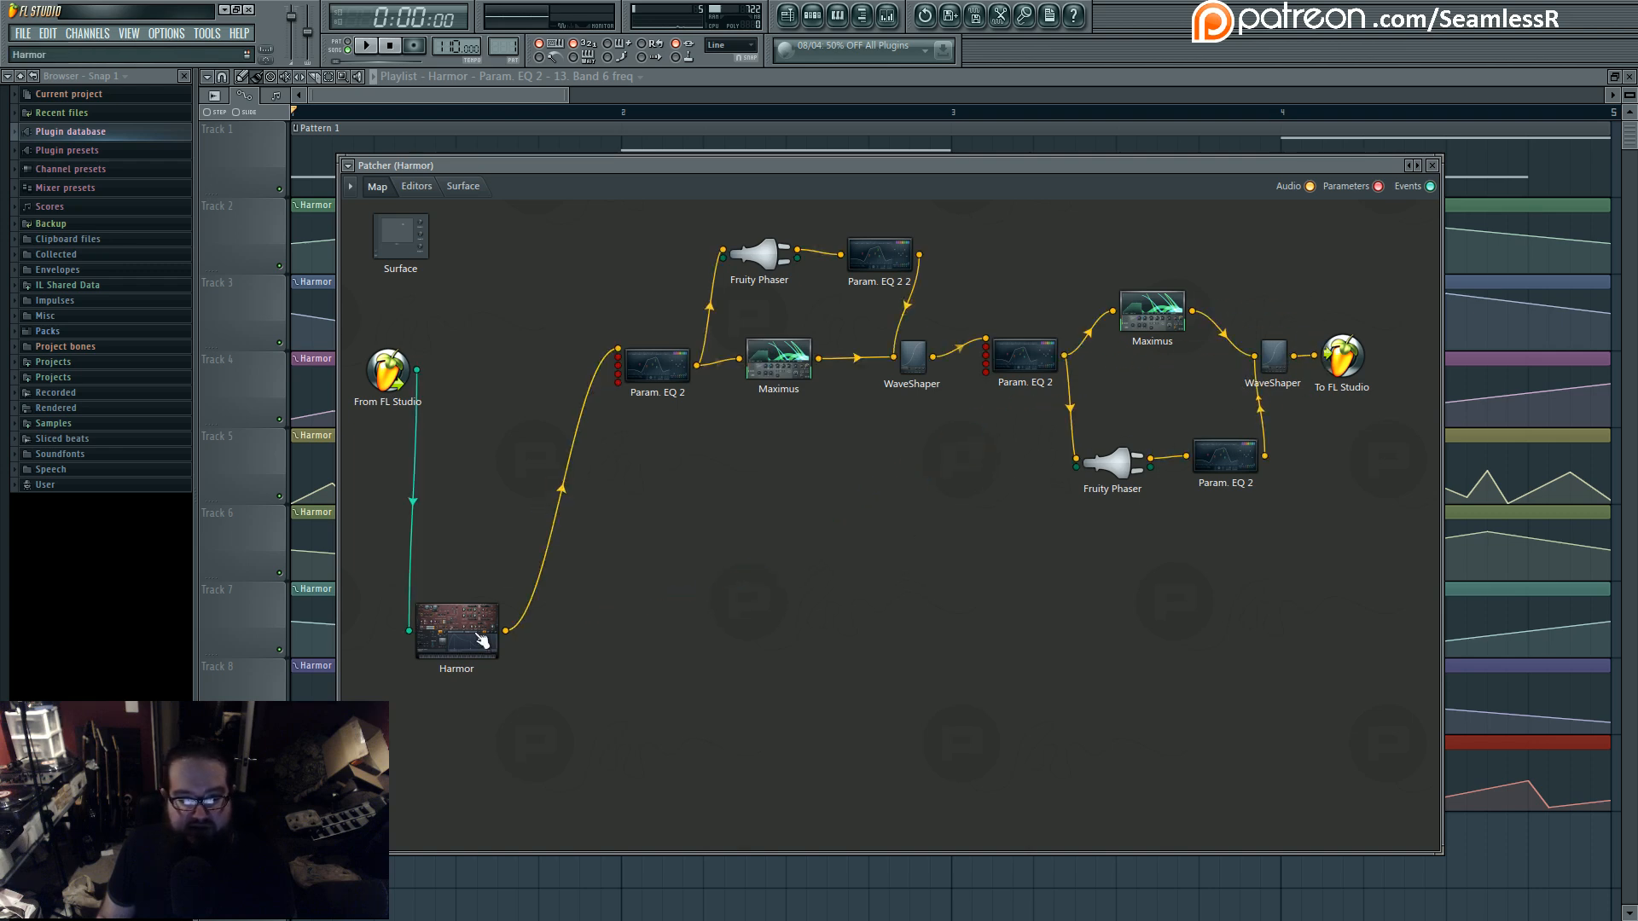
left_click_drag(482, 642, 520, 375)
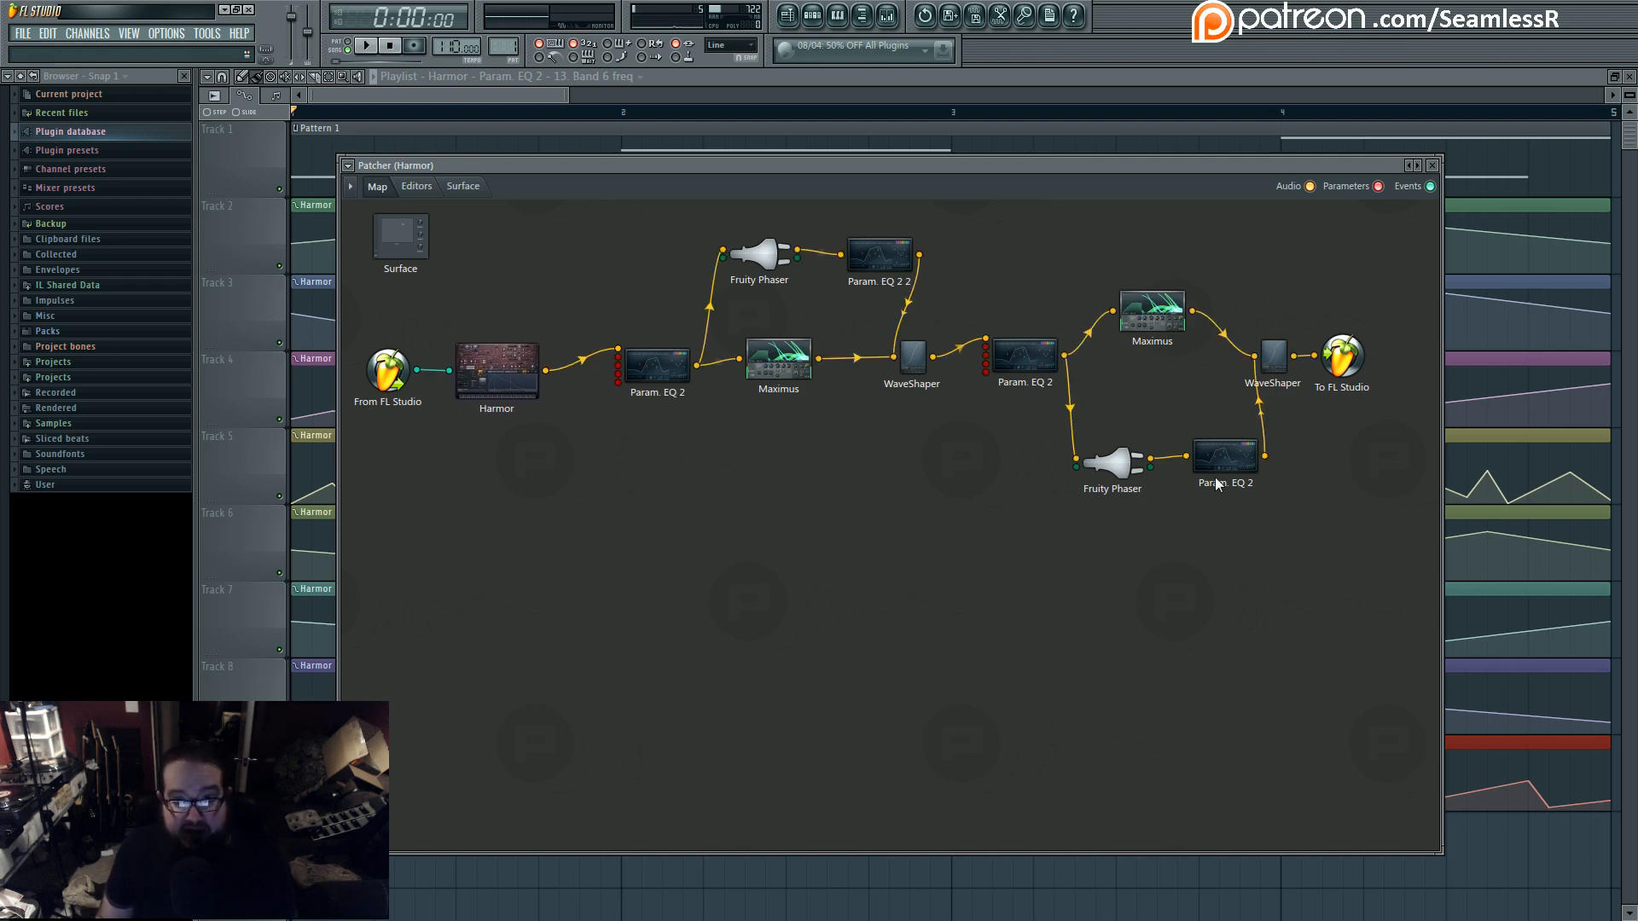
- Line up the first Parametric EQ 2 with Harmor, view its band settings and return to the Patcher map
left_click_drag(663, 368, 655, 363)
double_click(655, 363)
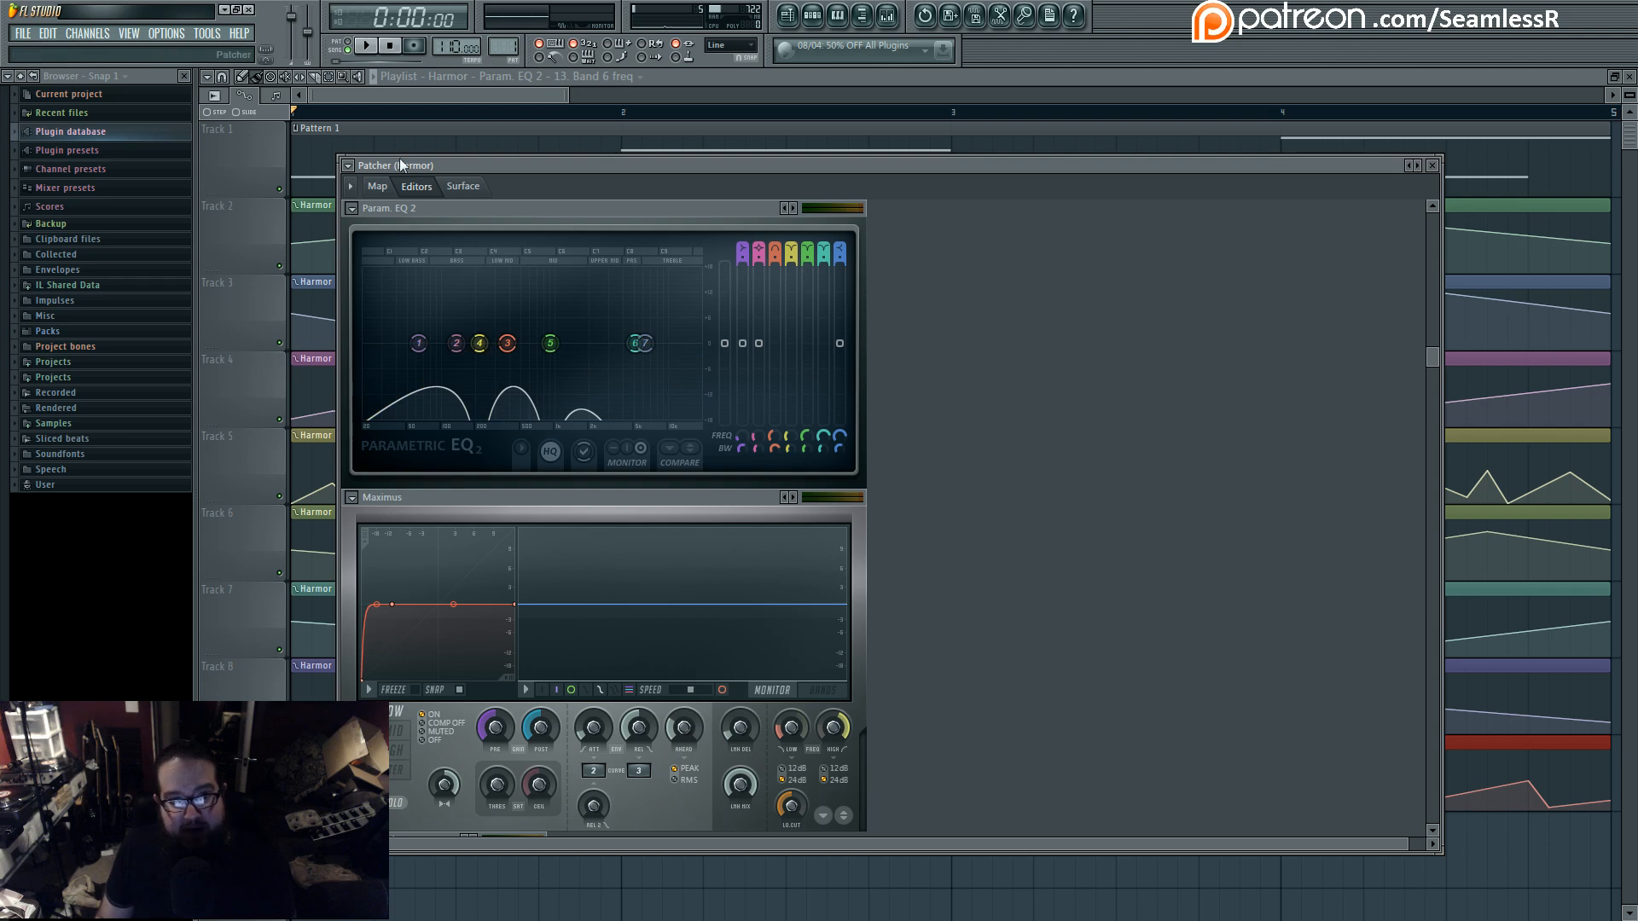
left_click(377, 187)
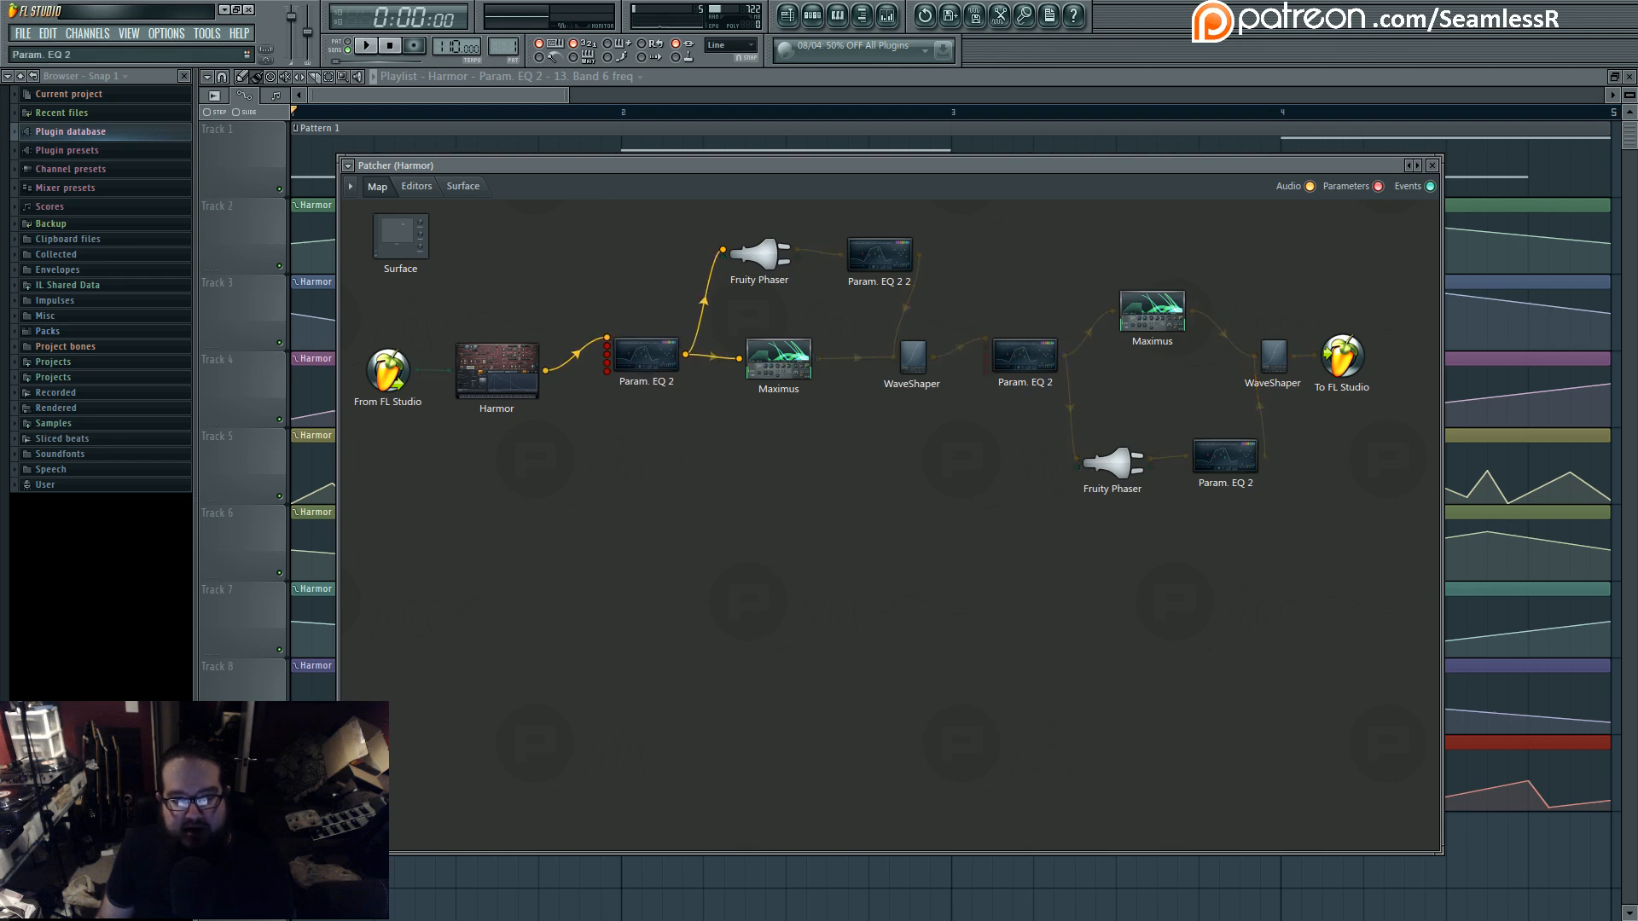
- Examine the Parametric EQ 2 band frequency automation clips in the Playlist and return to Patcher
left_click(548, 113)
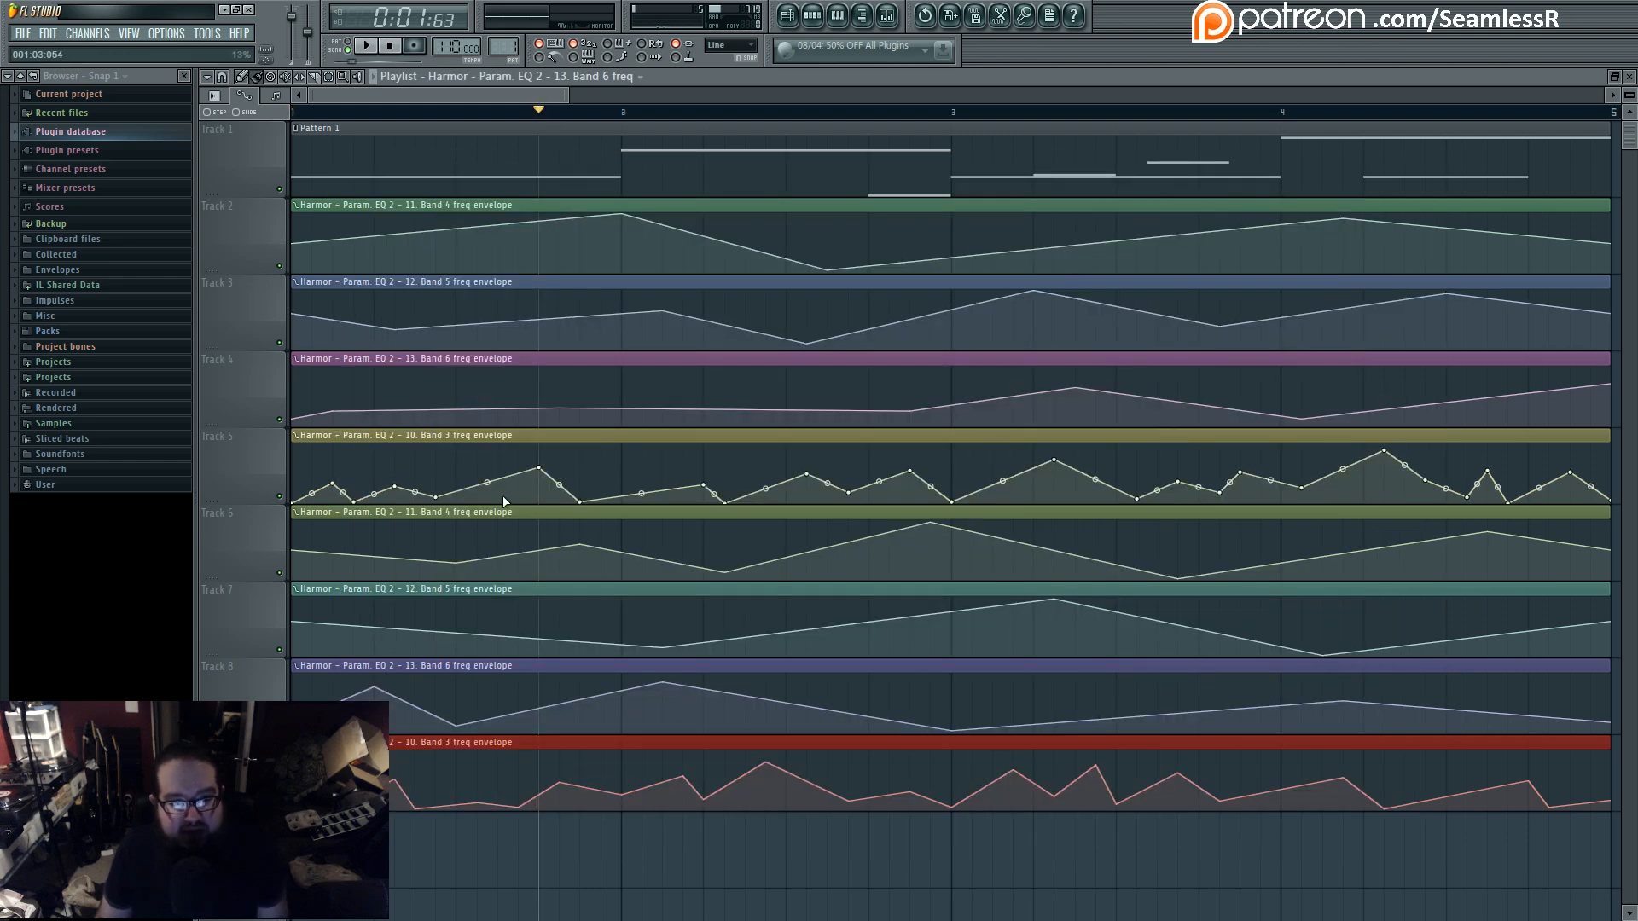
scroll(504, 502, "down", 5)
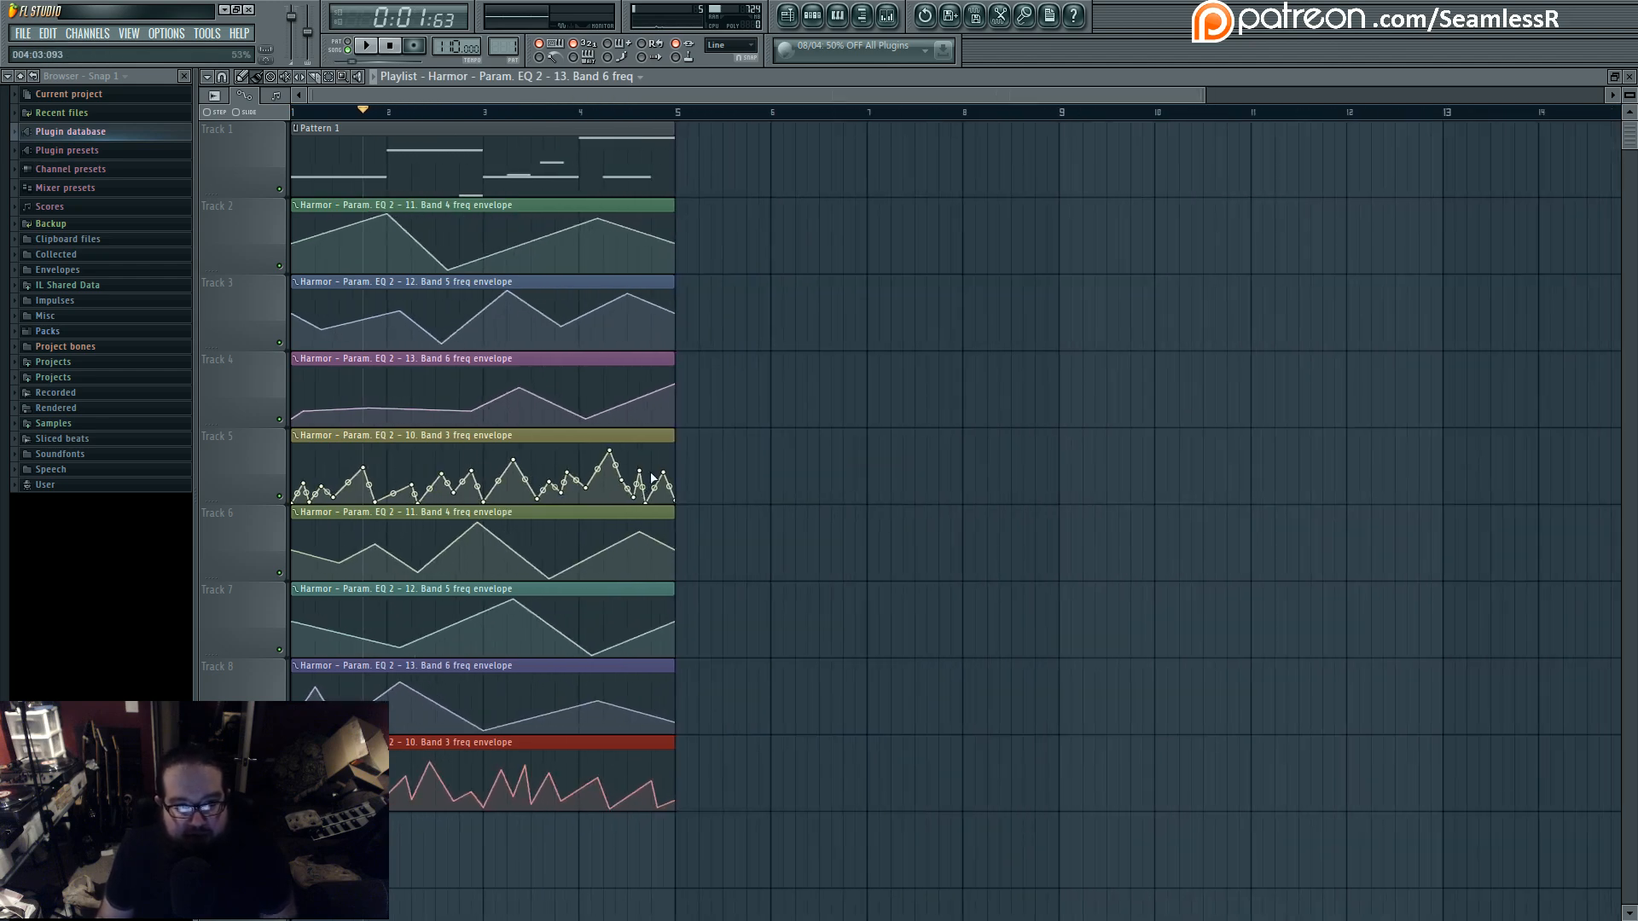
left_click(715, 517, "ctrl")
left_click_drag(523, 242, 580, 352)
left_click(819, 395, "ctrl")
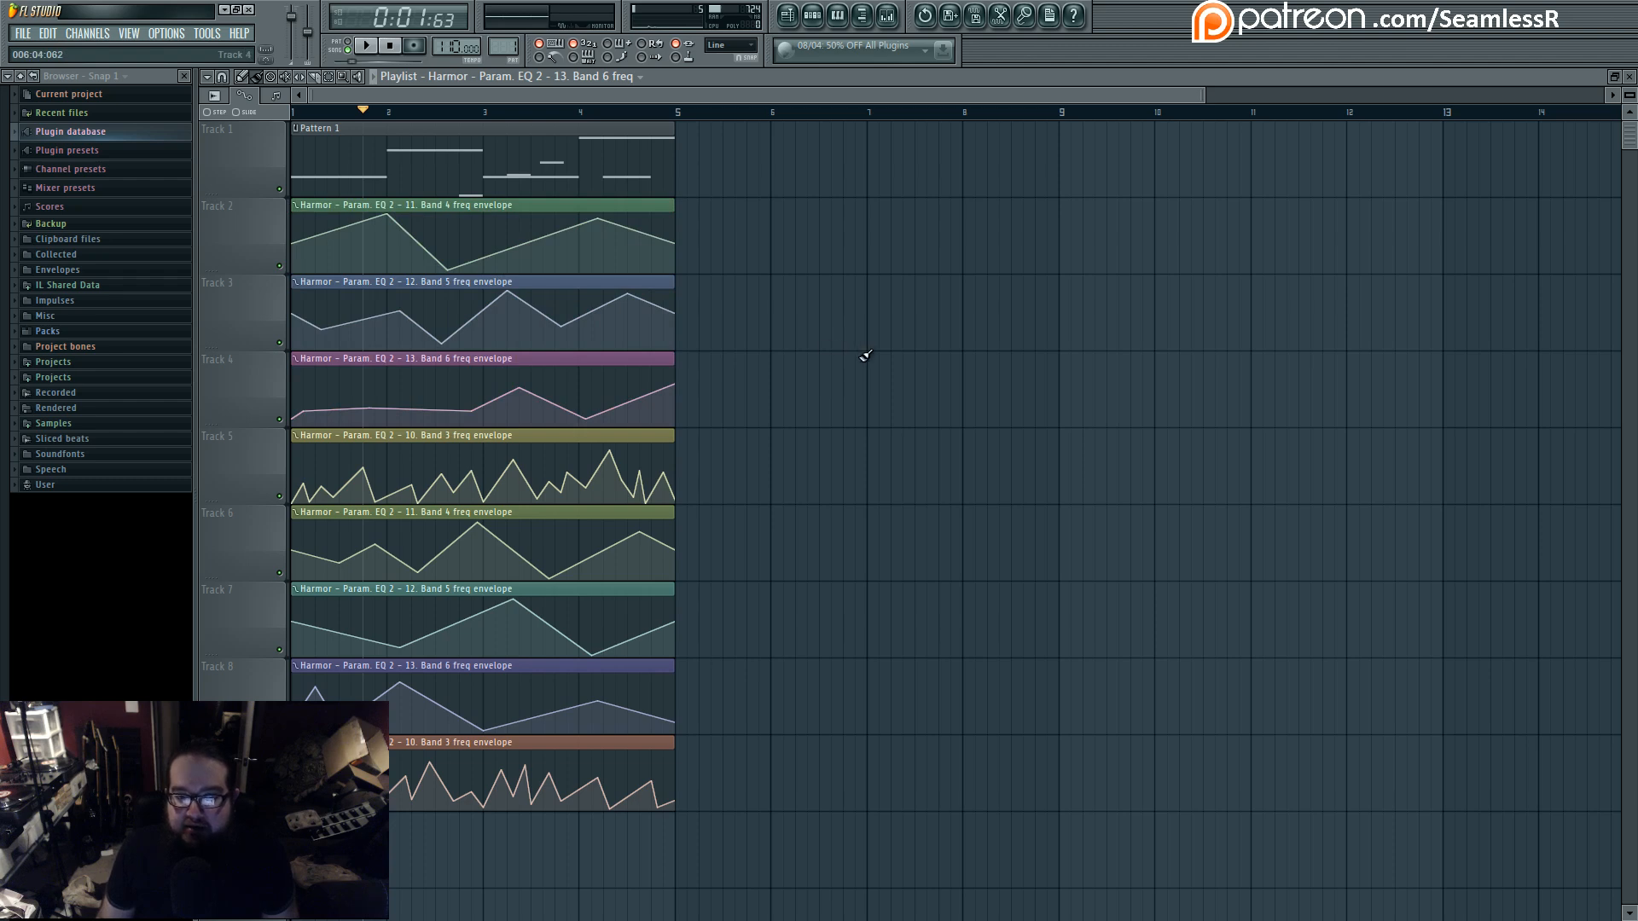
left_click(788, 18)
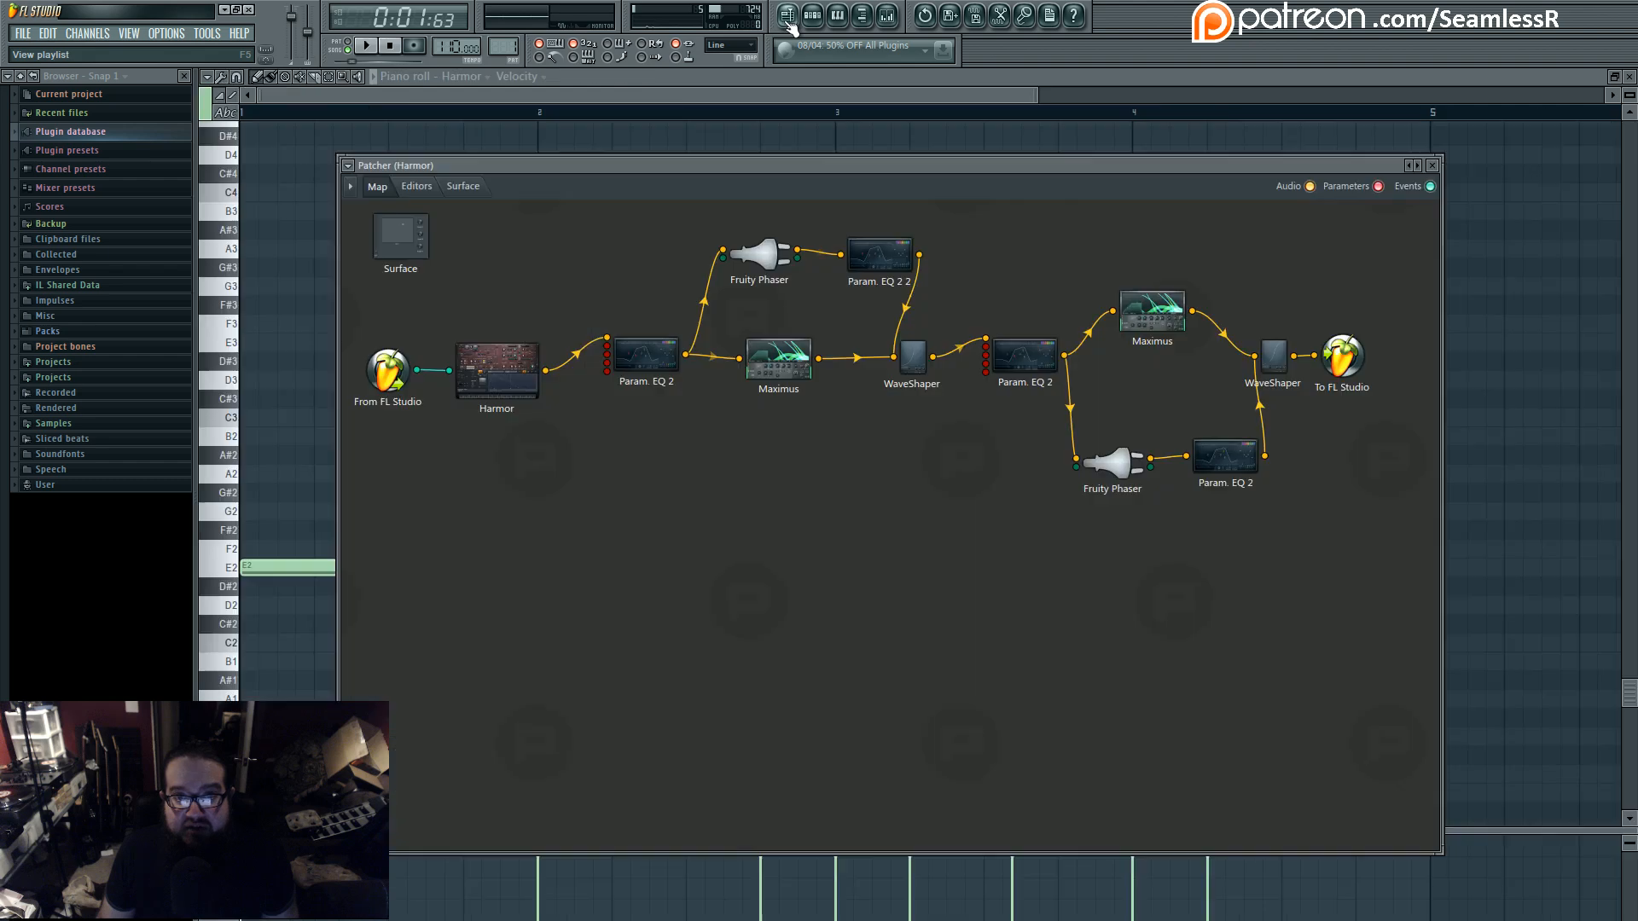
- Check the first Parametric EQ 2, then link it directly to the last WaveShaper and mute its links to Fruity Phaser and Maximus
double_click(648, 354)
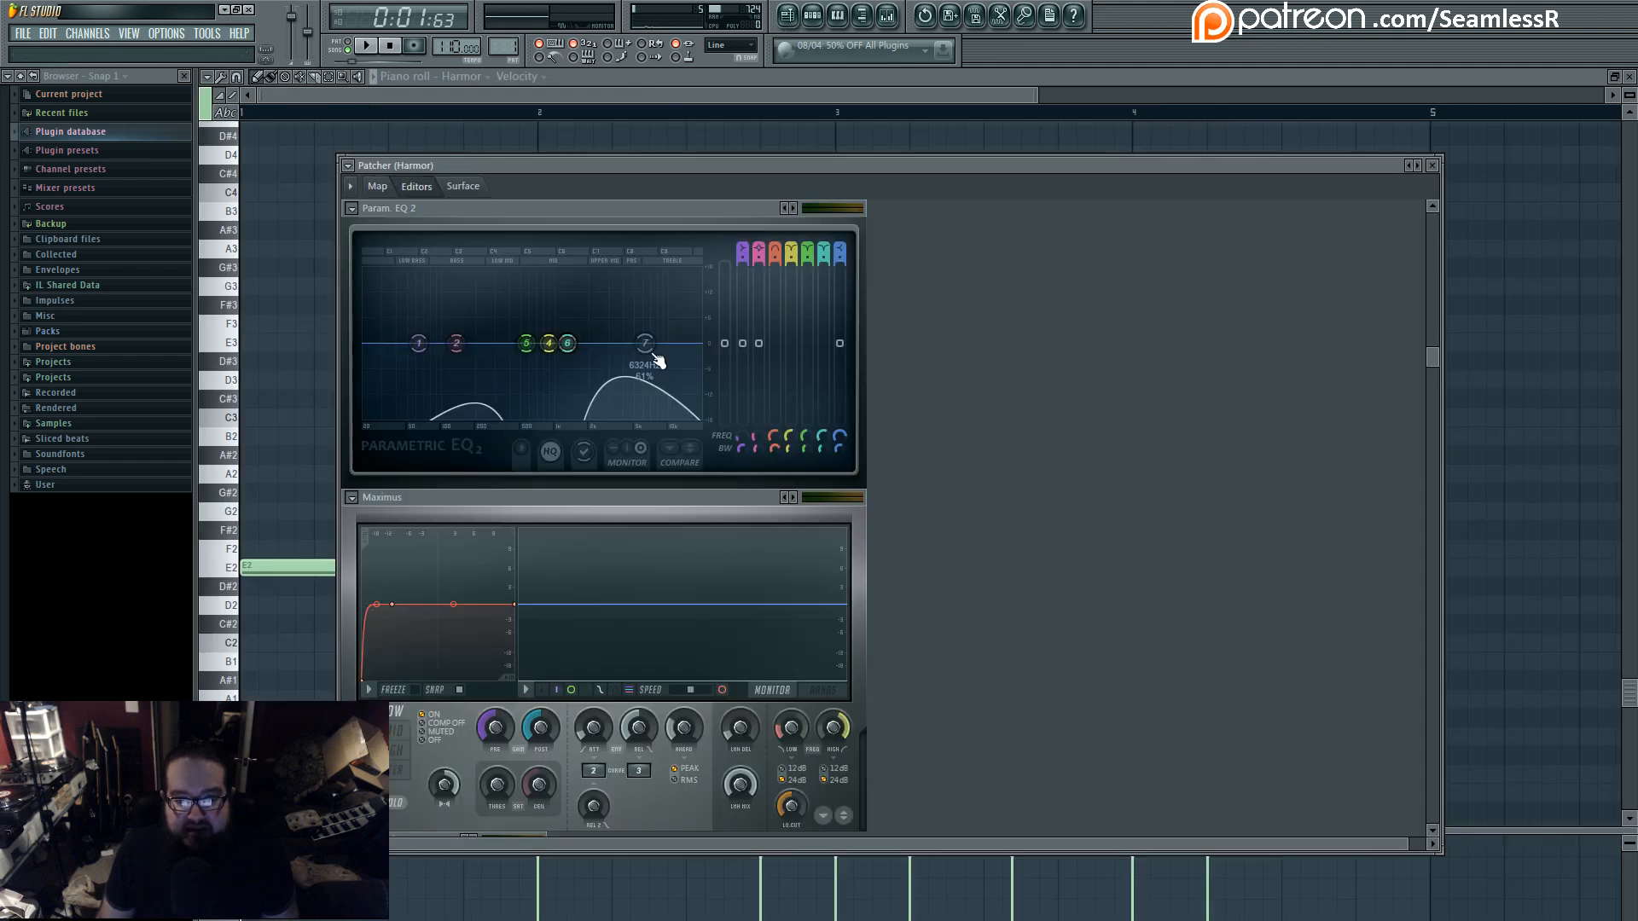
left_click(381, 189)
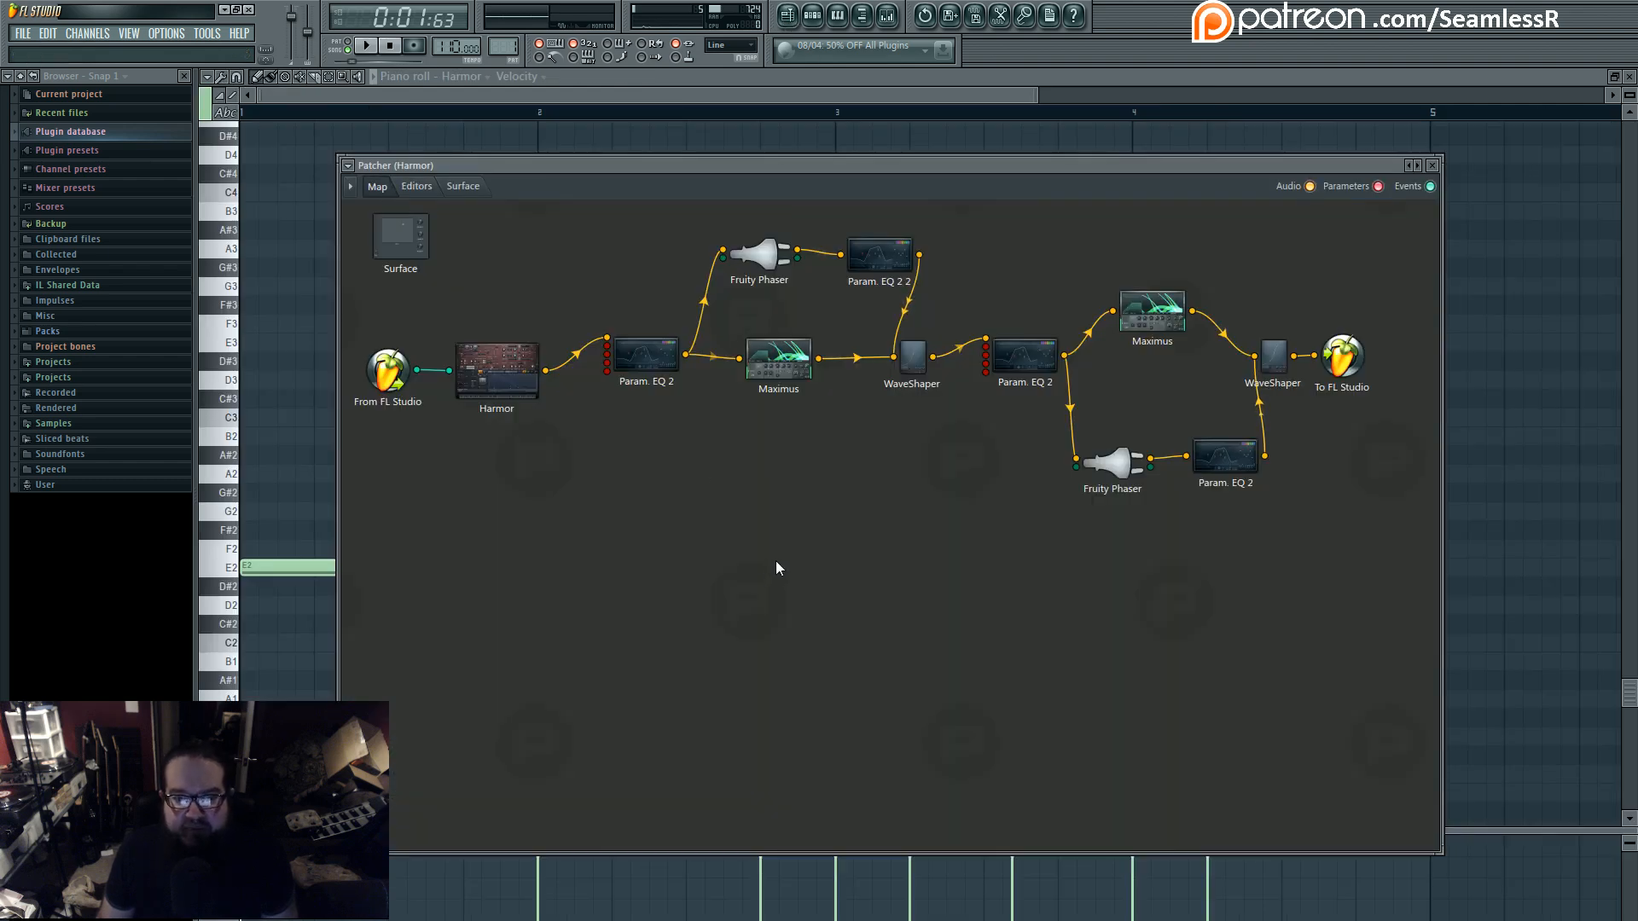
left_click_drag(680, 359, 1254, 357)
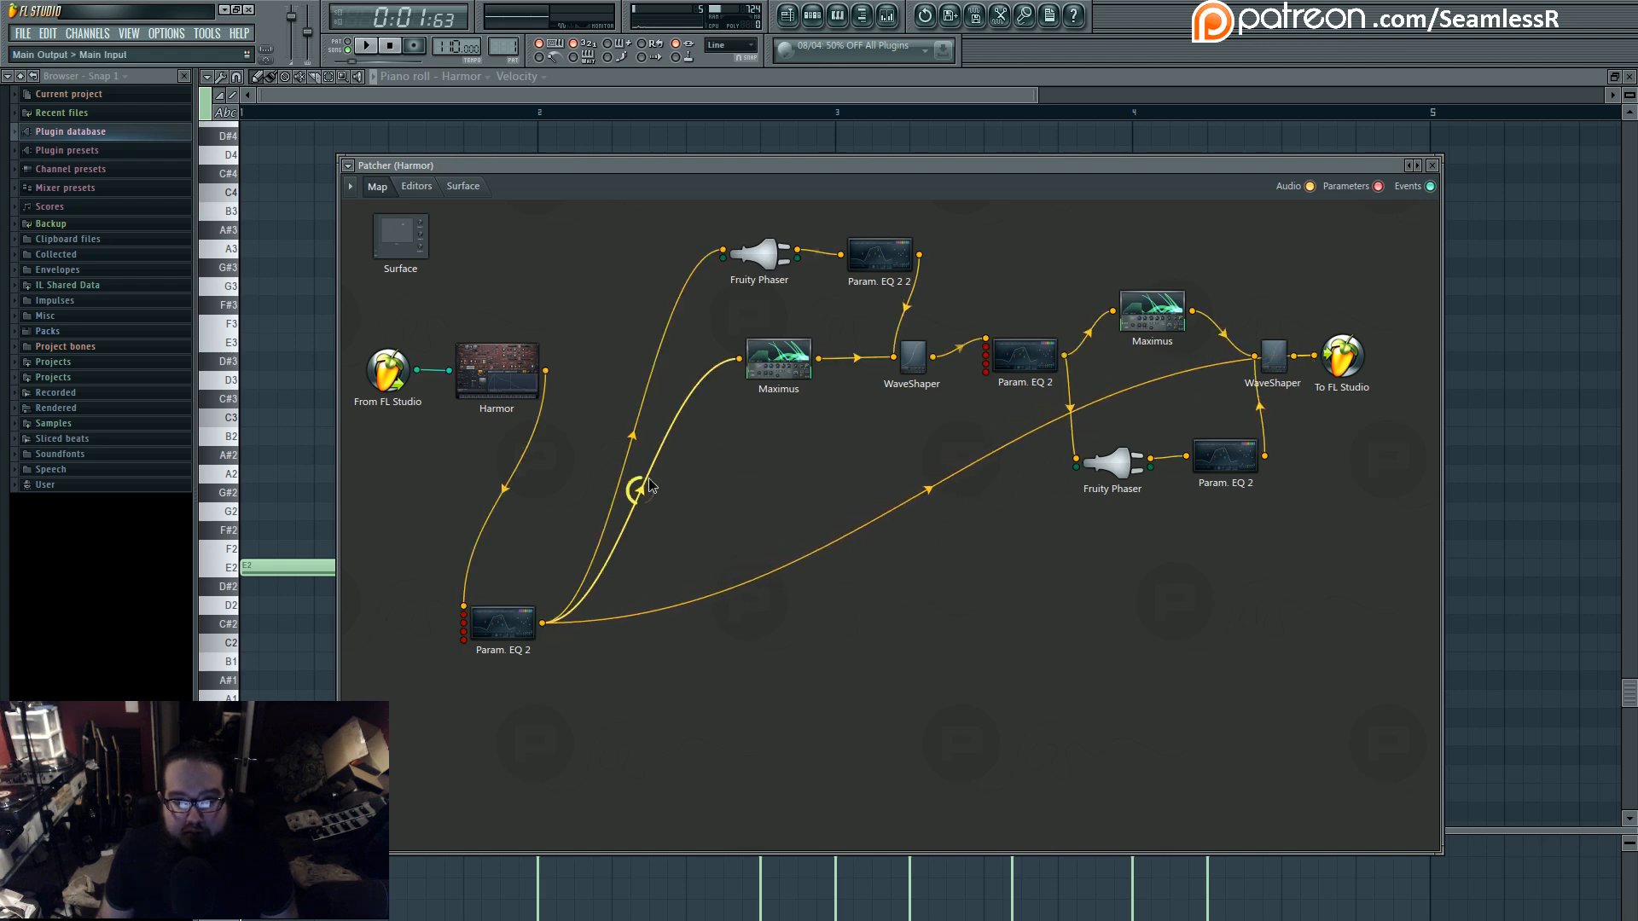
- Play the pattern through the isolated first Parametric EQ 2 and watch its bands move in the editor
key("space")
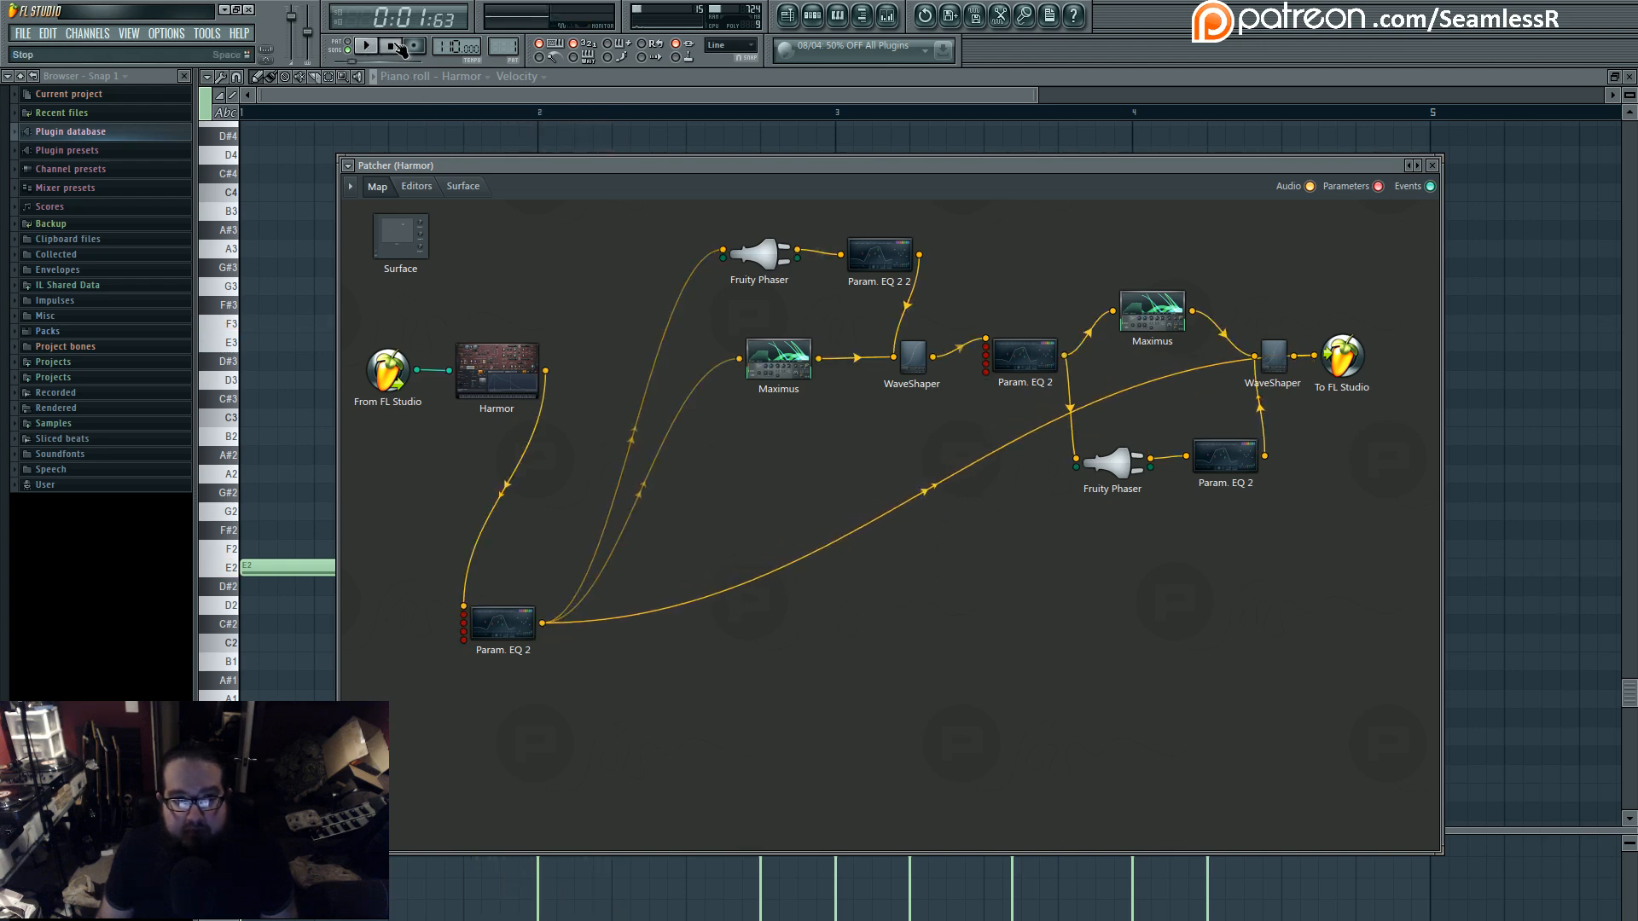
double_click(503, 623)
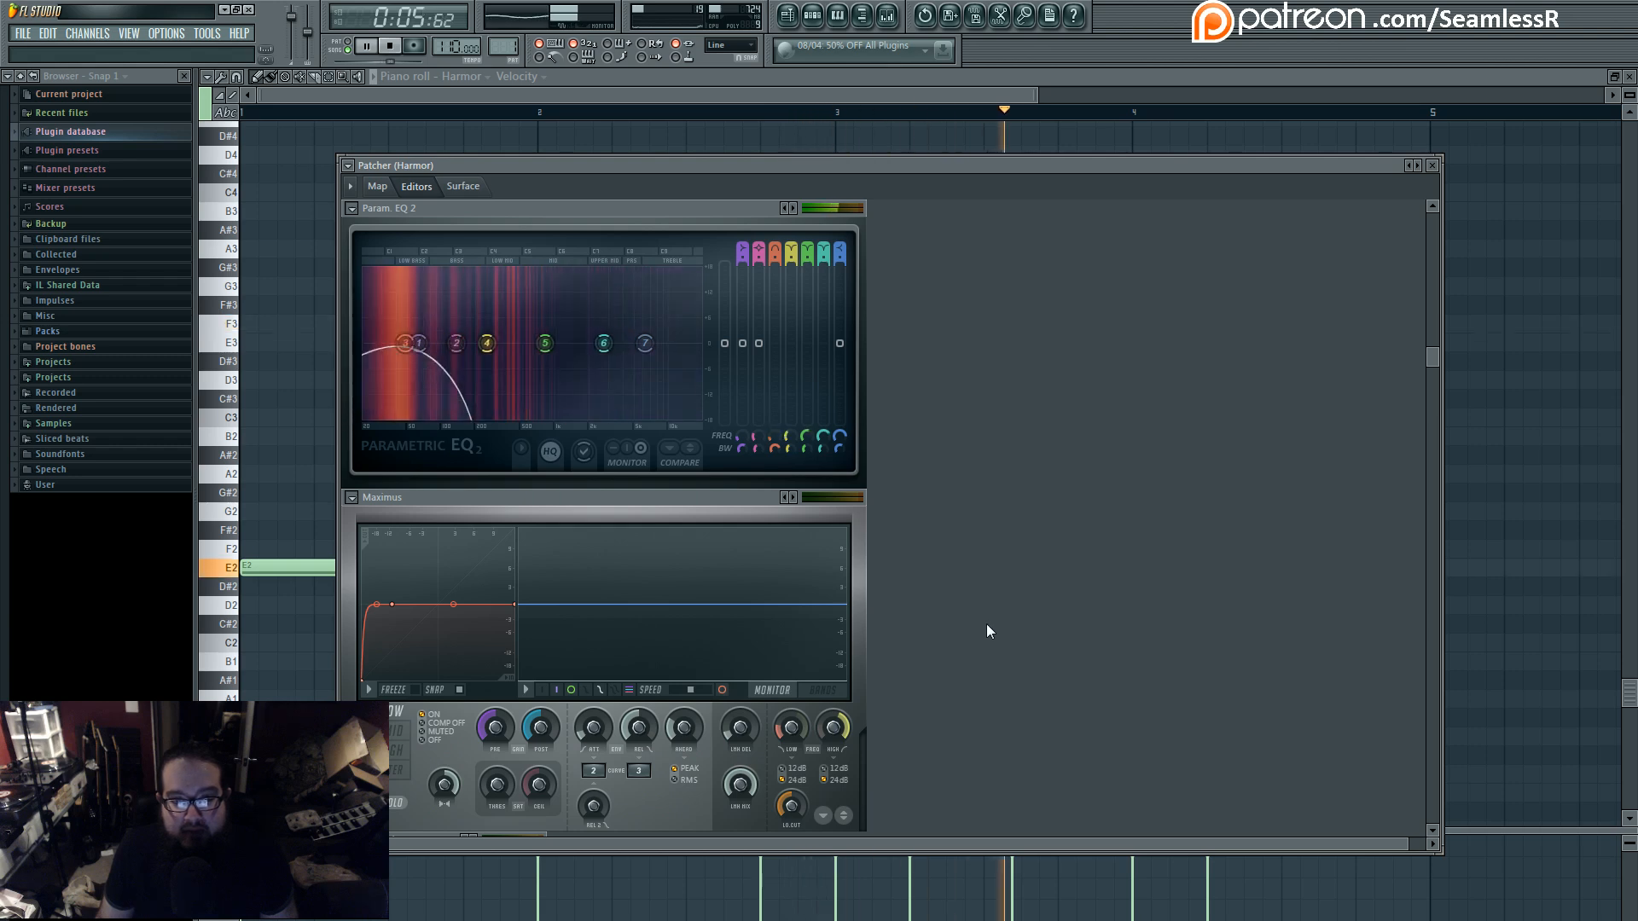
left_click(377, 187)
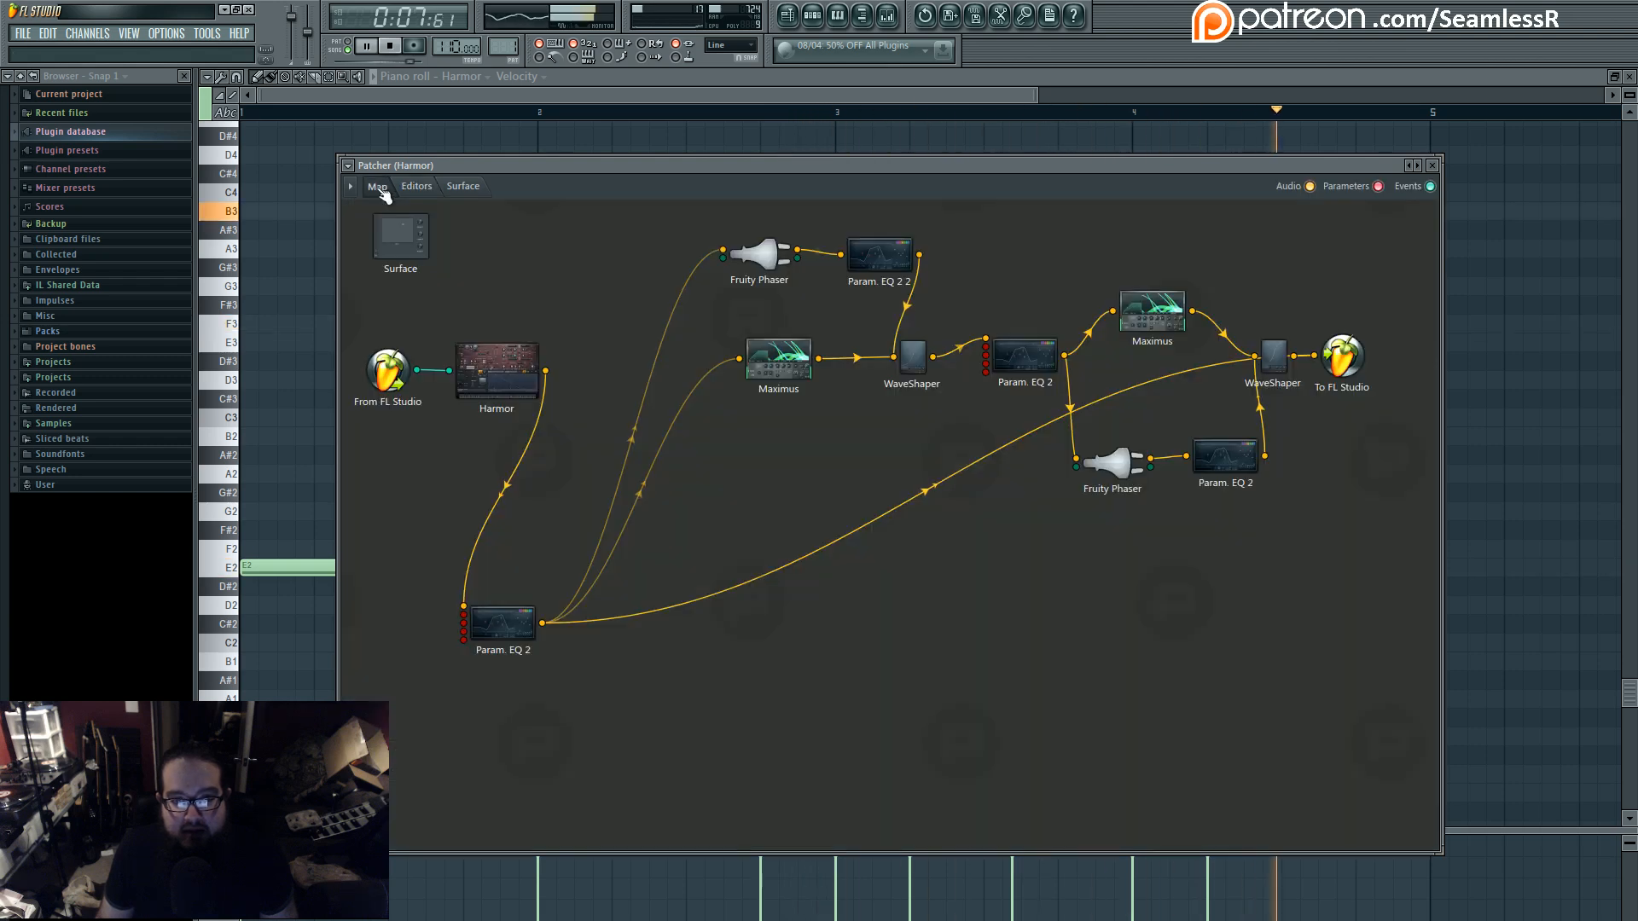
key("space")
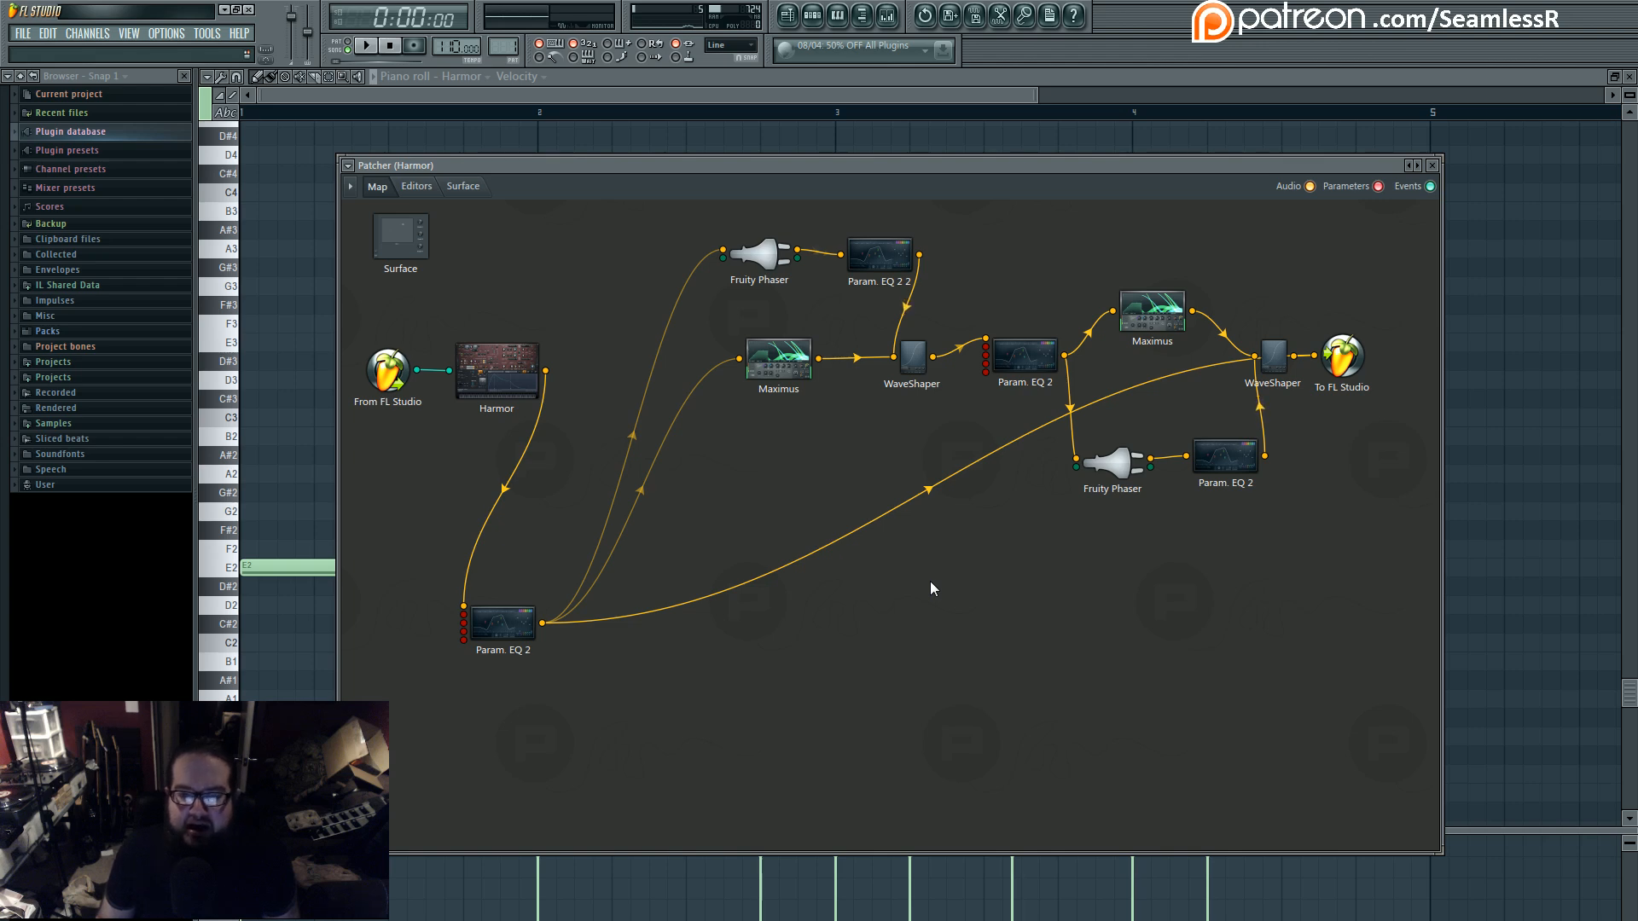
- Unlink the first EQ from the last WaveShaper, re-enable its Maximus link, and send Maximus directly to the last WaveShaper, muting its first WaveShaper link
left_click_drag(499, 627, 612, 499)
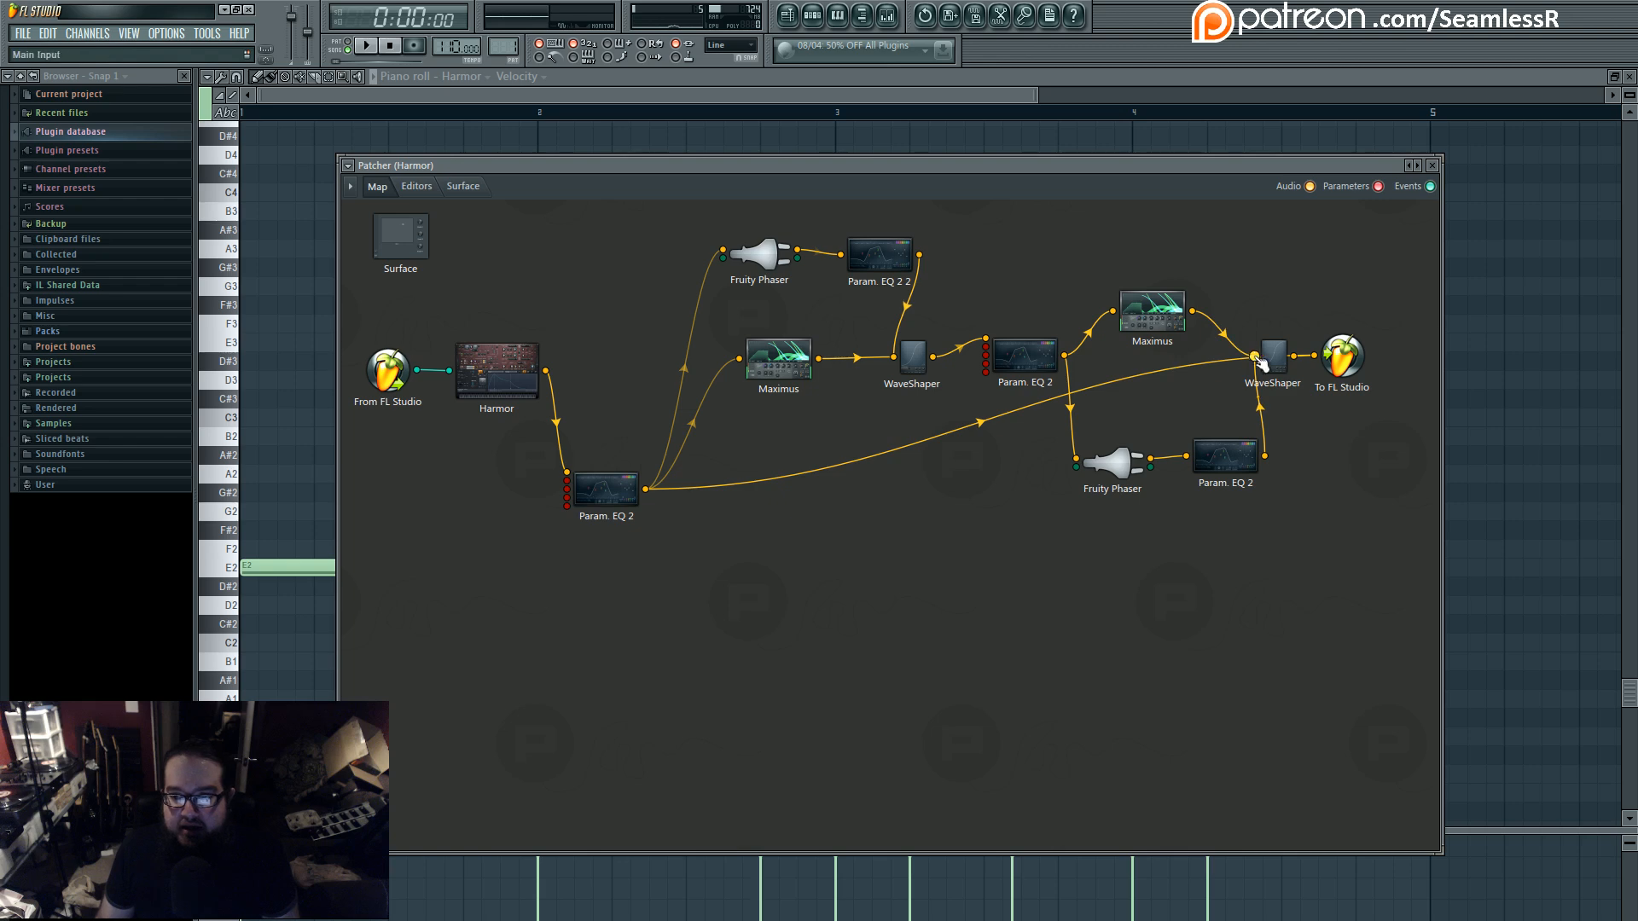
left_click(1314, 355)
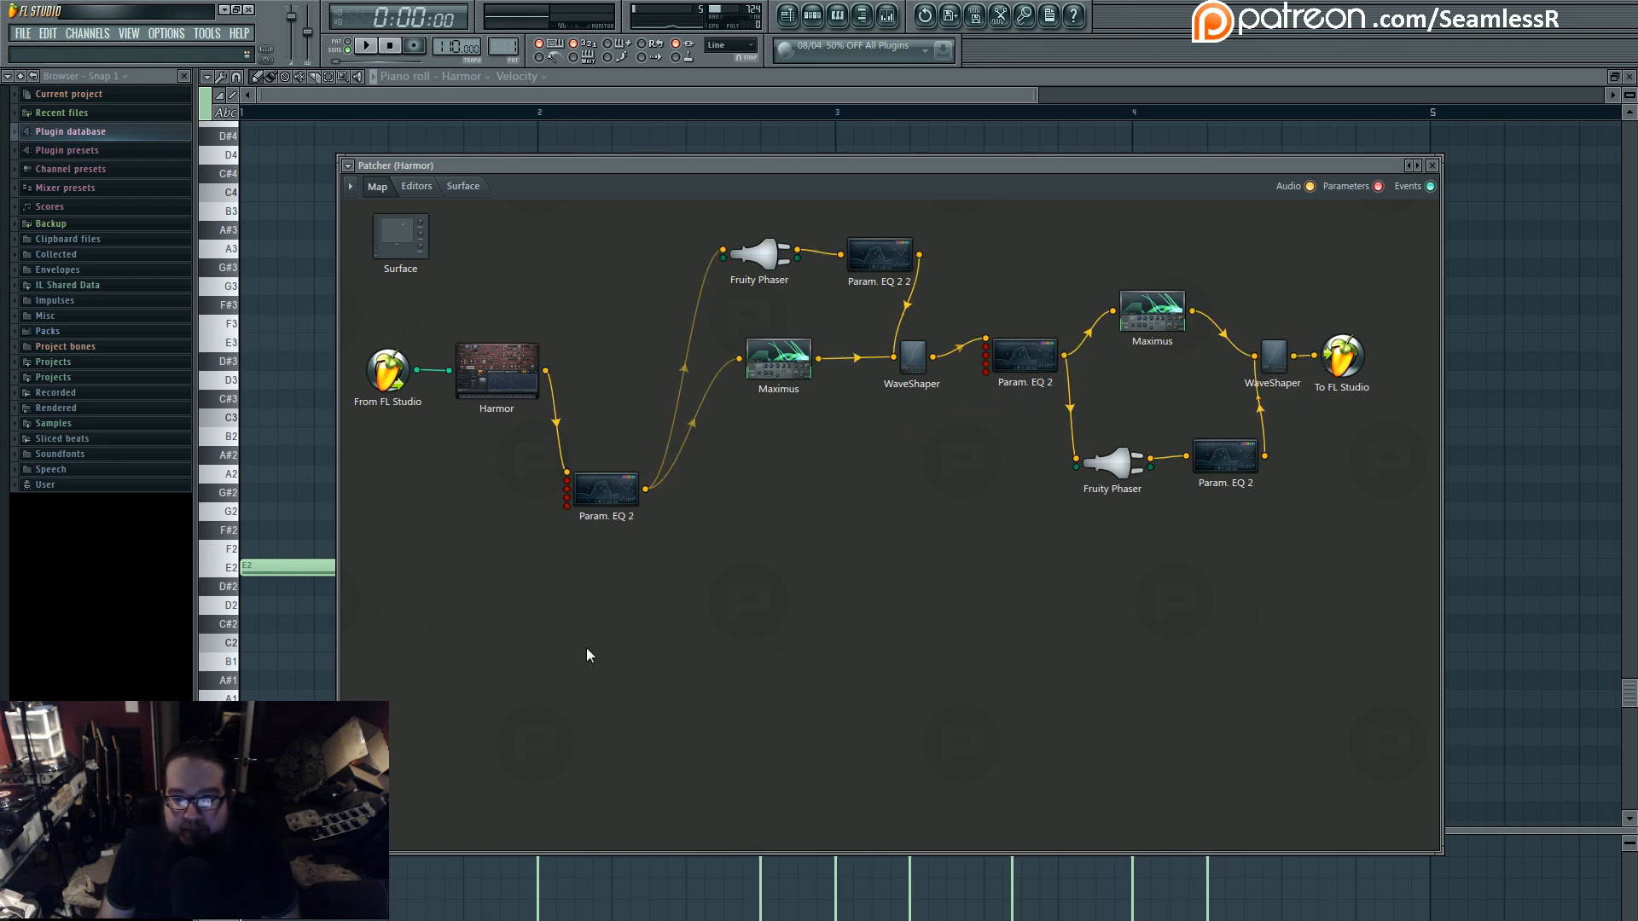
left_click_drag(616, 498, 612, 502)
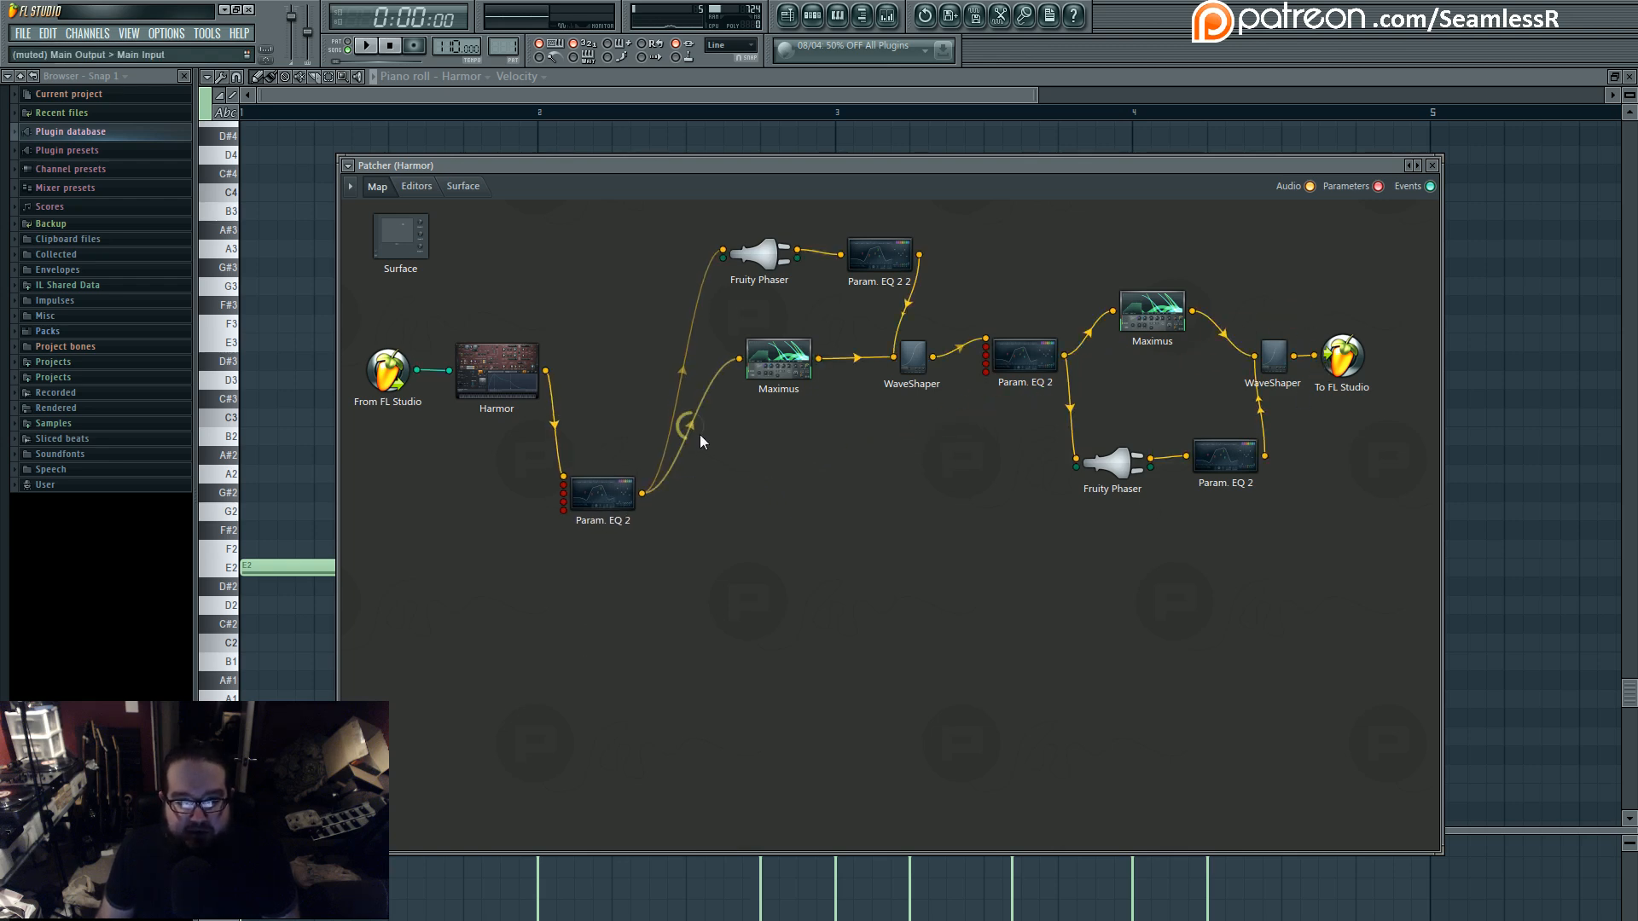
left_click_drag(777, 371, 1256, 356)
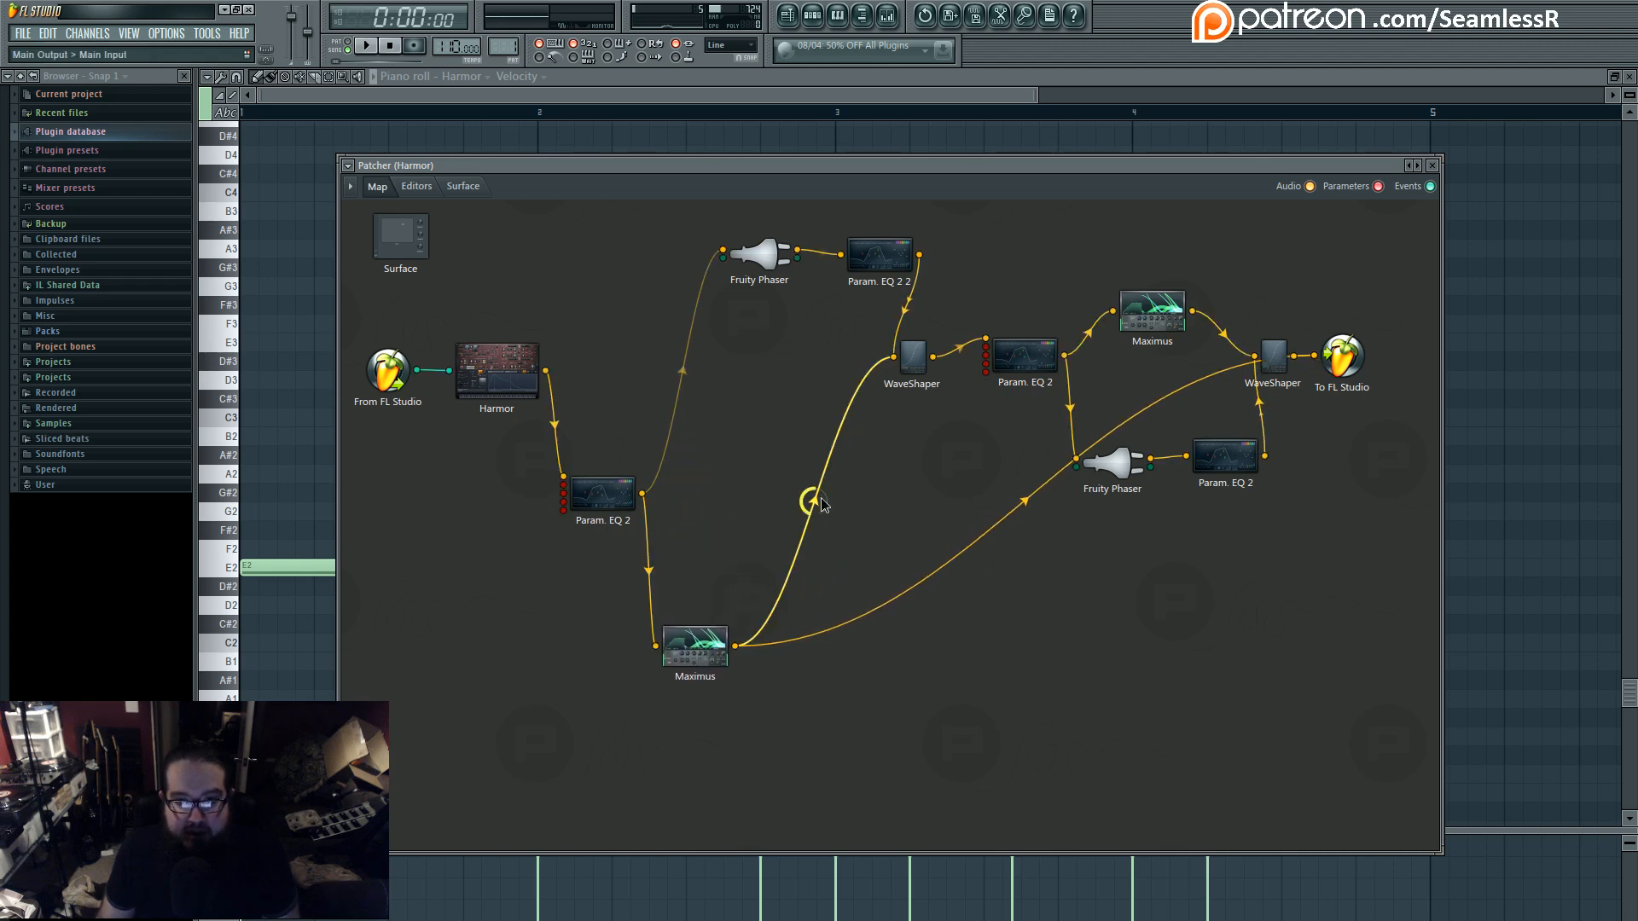
- Examine the high and master band curves in the first Maximus while playing the pattern, and return to the Patcher map
double_click(702, 644)
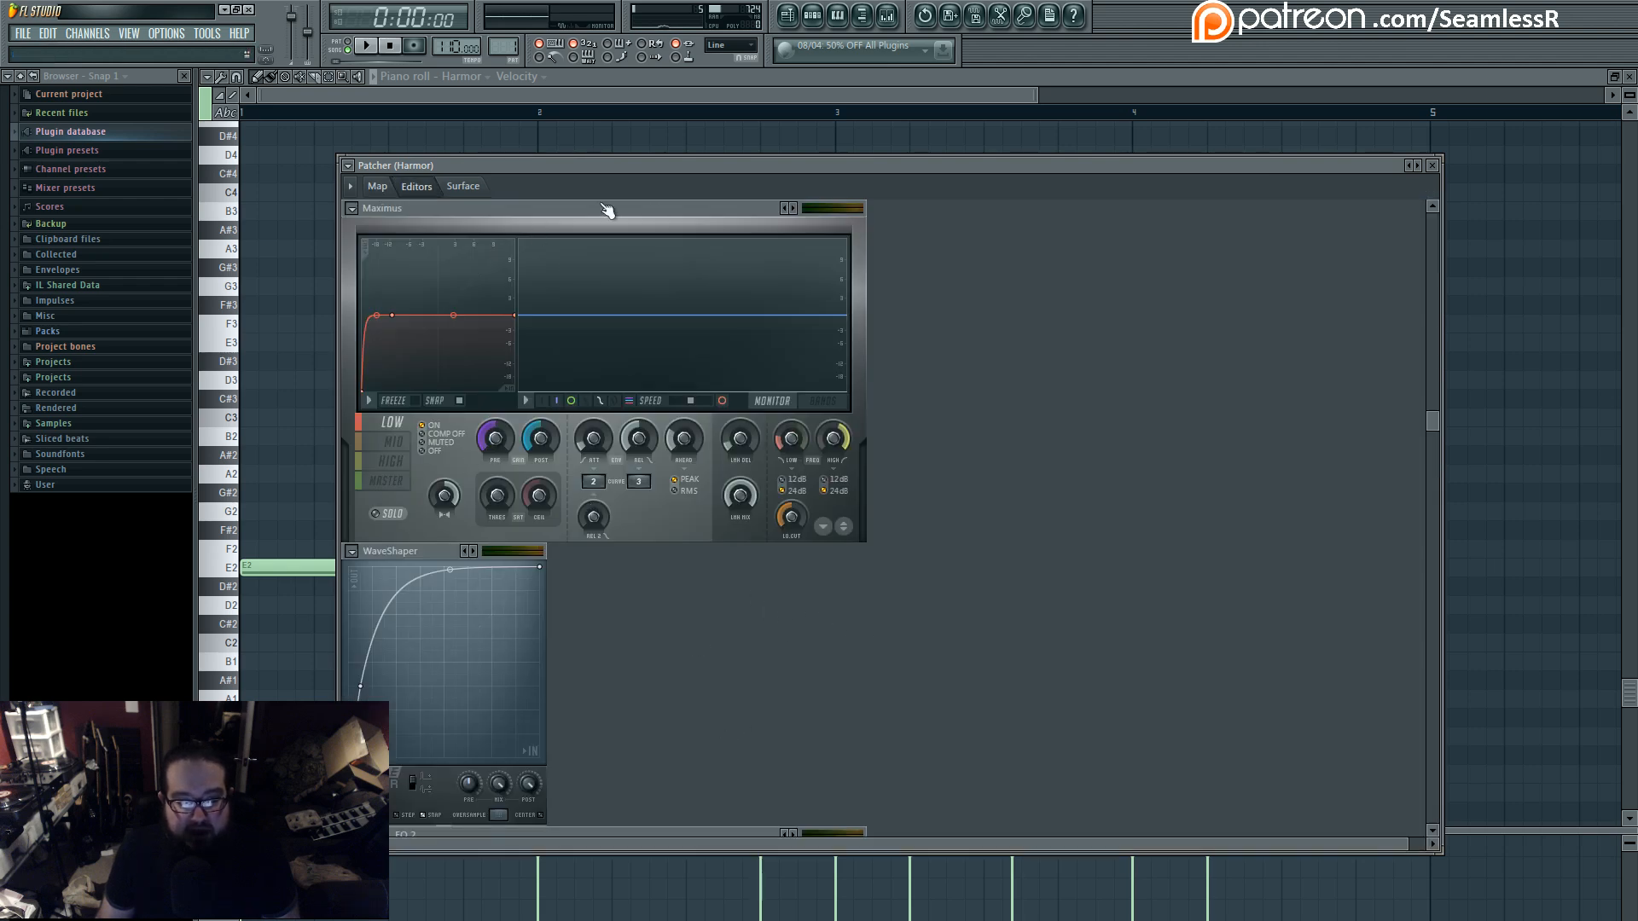
left_click(402, 466)
left_click(390, 481)
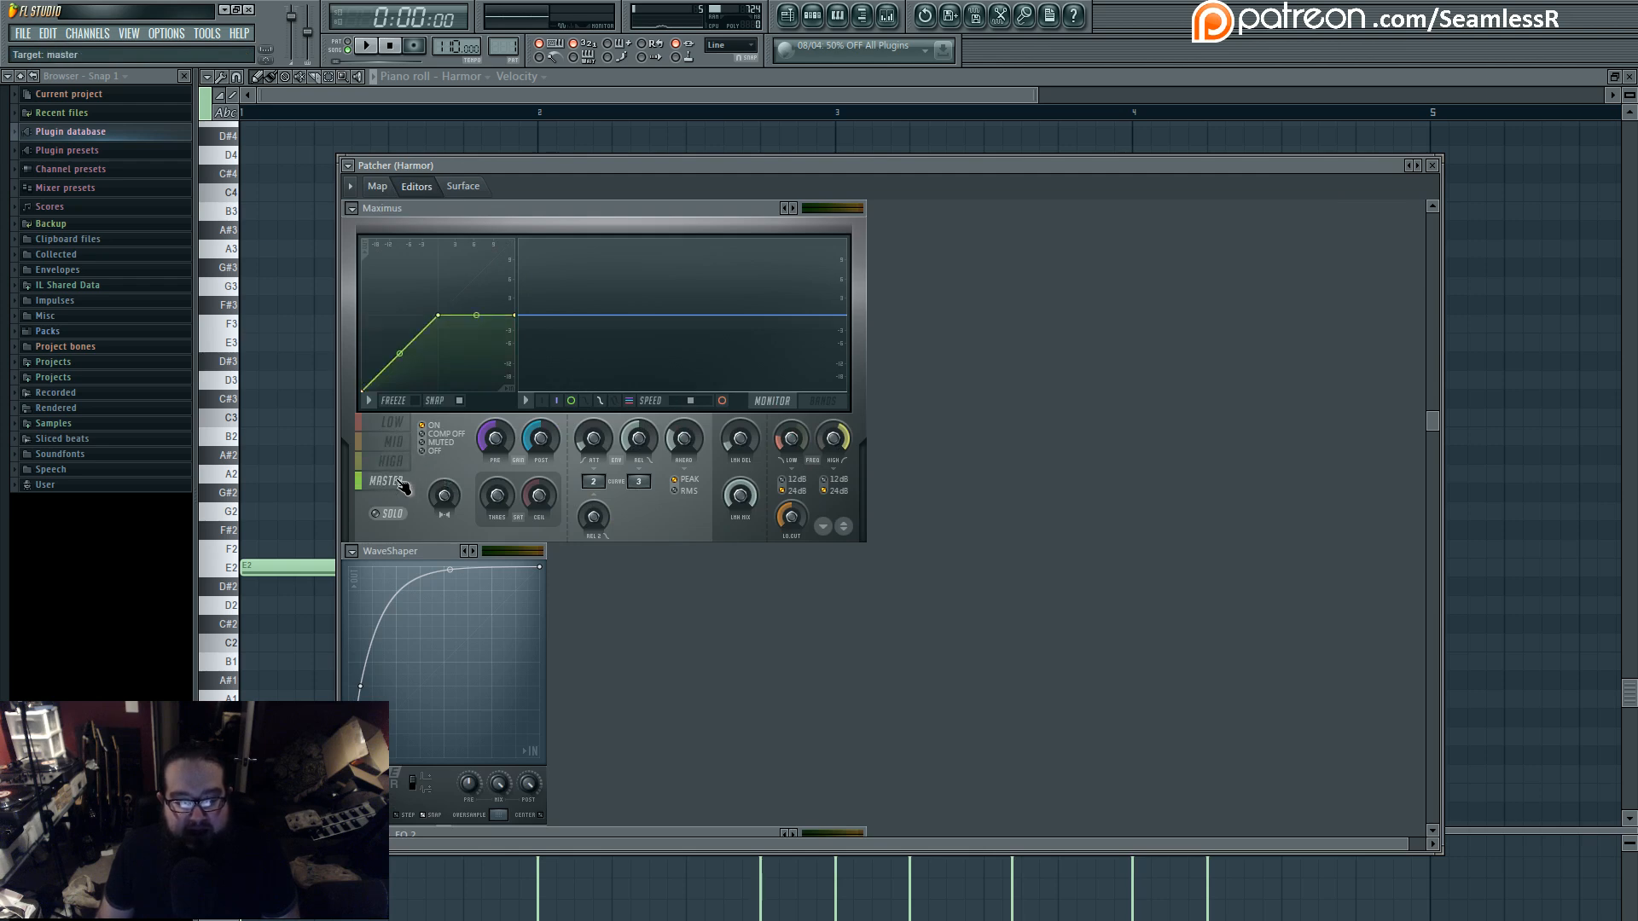
key("space")
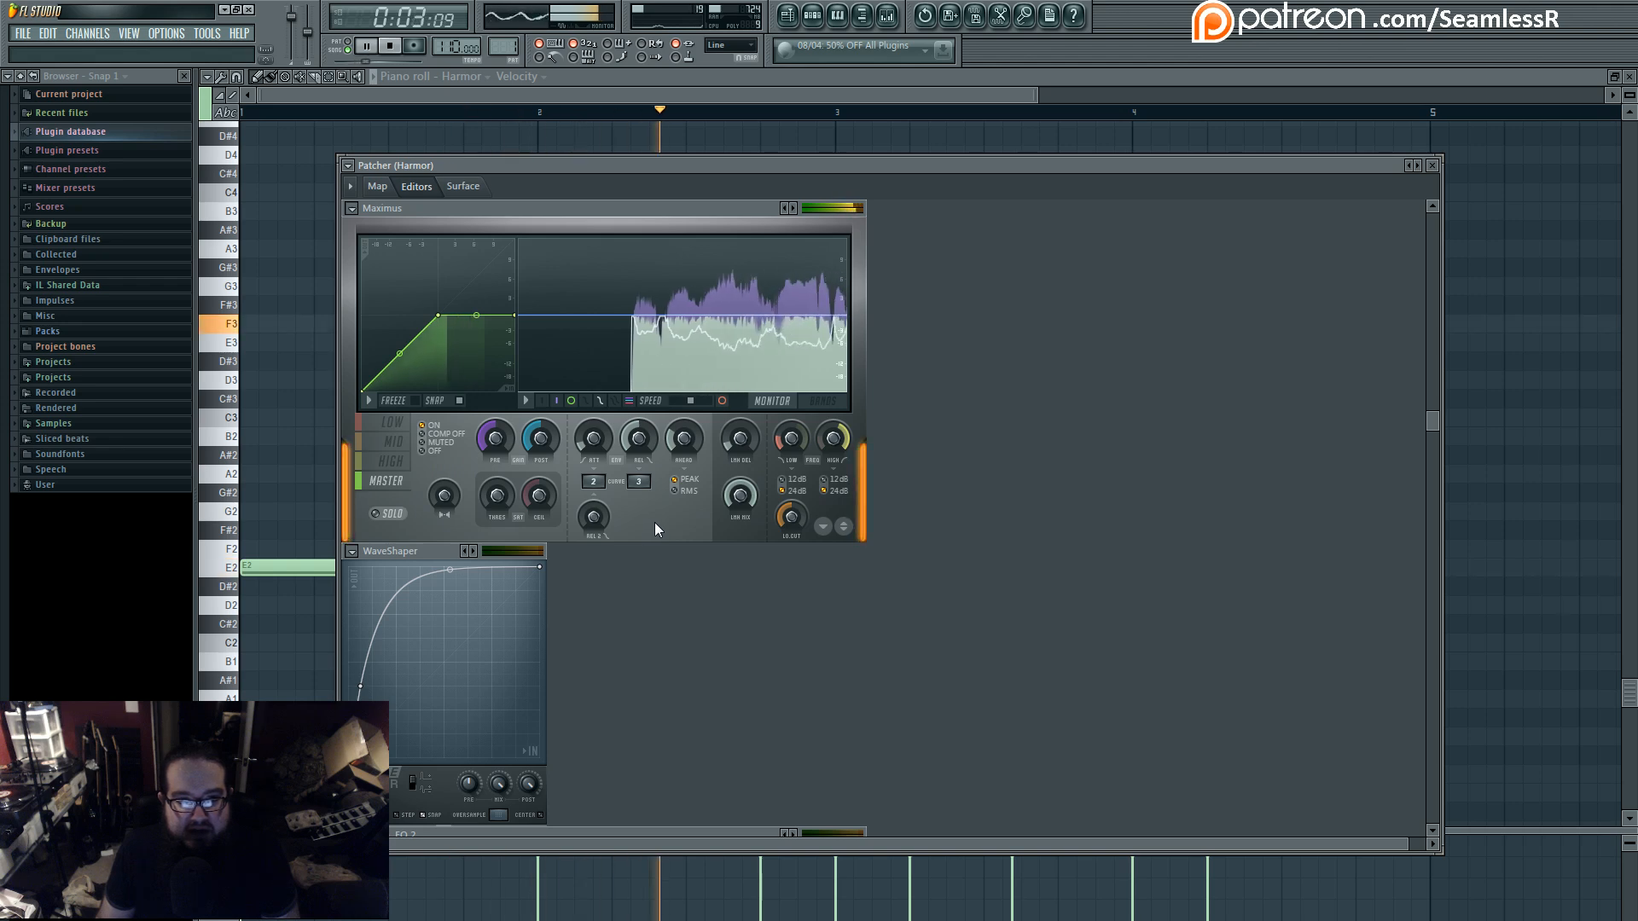
left_click(377, 186)
key("space")
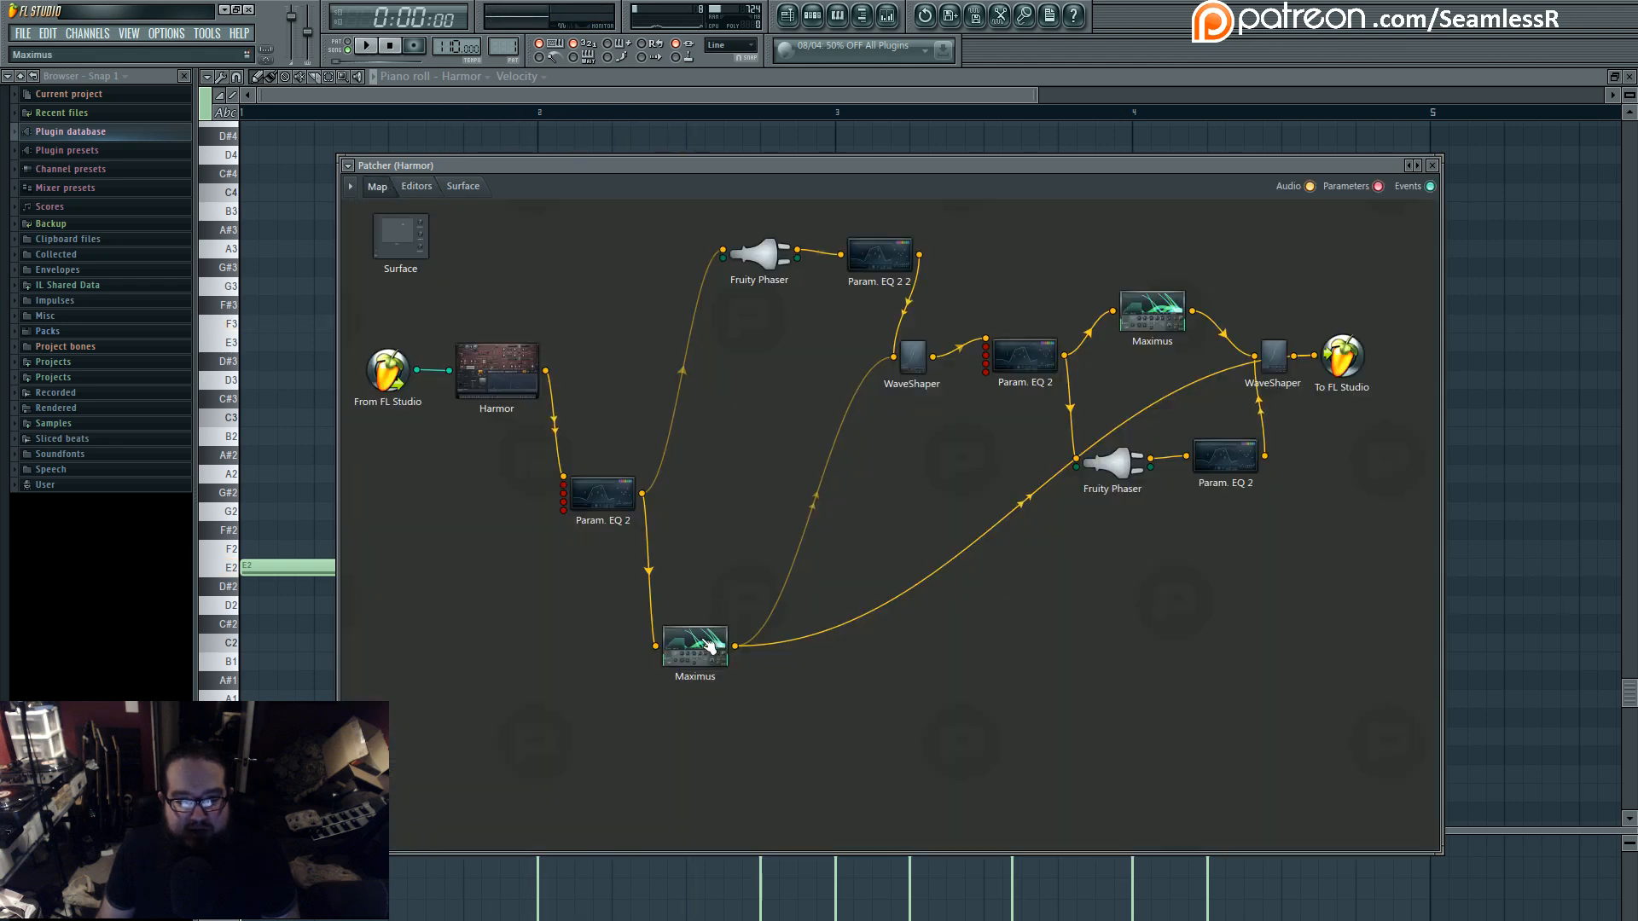
- Move the first Maximus closer to Parametric EQ 2 and examine its low band, monitor and bands display during playback
left_click_drag(708, 646, 759, 550)
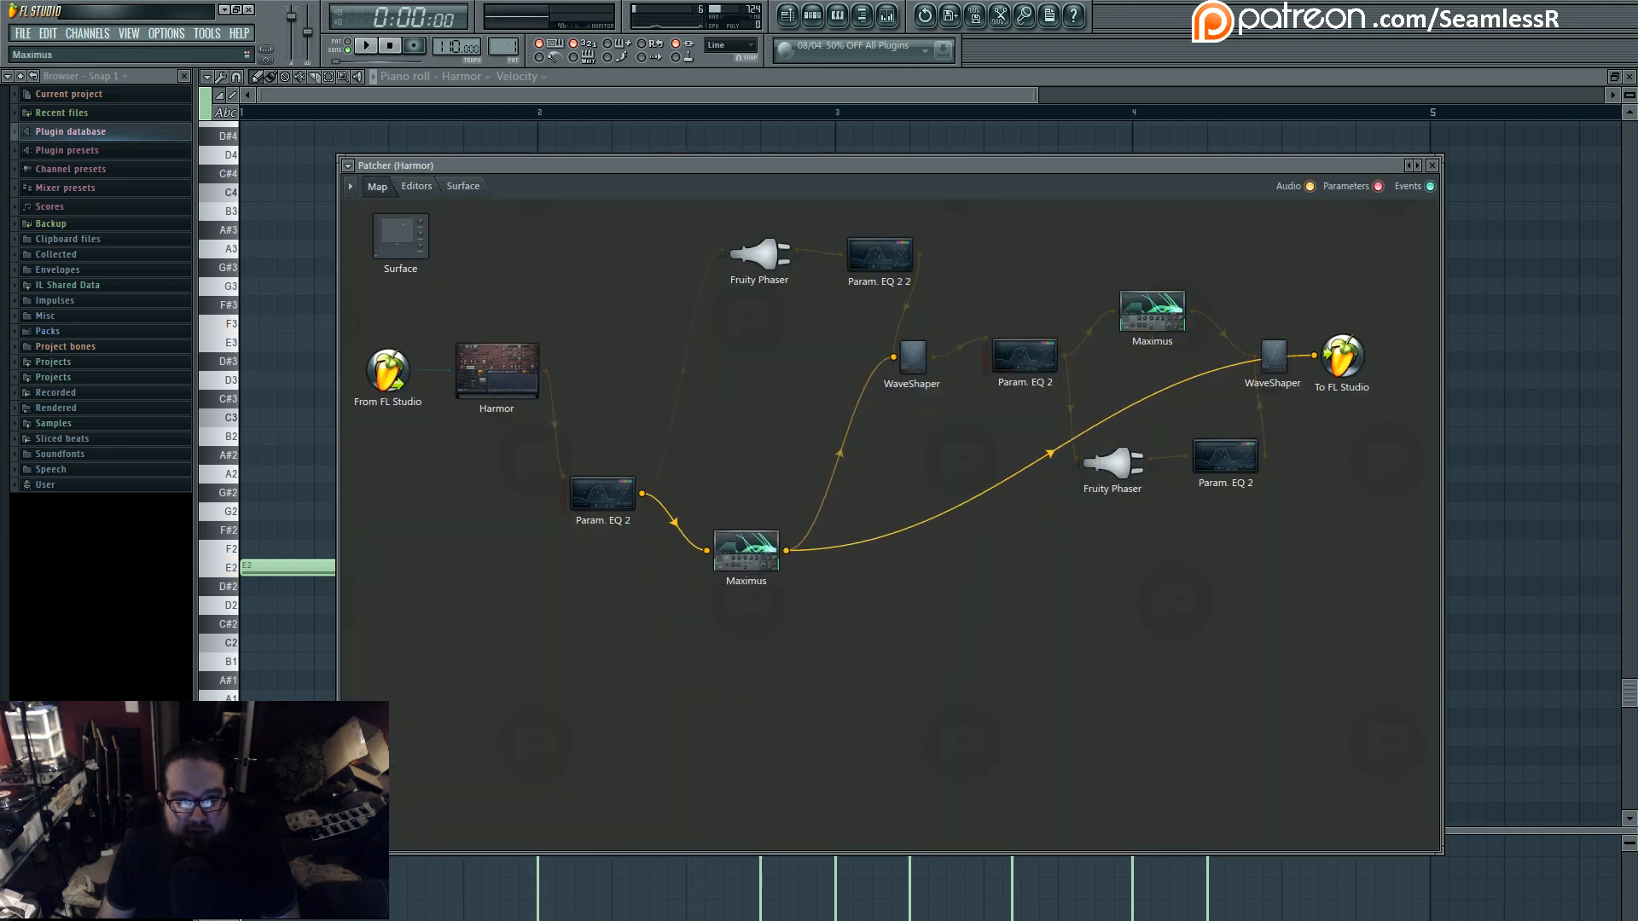
double_click(749, 550)
left_click(410, 431)
key("space")
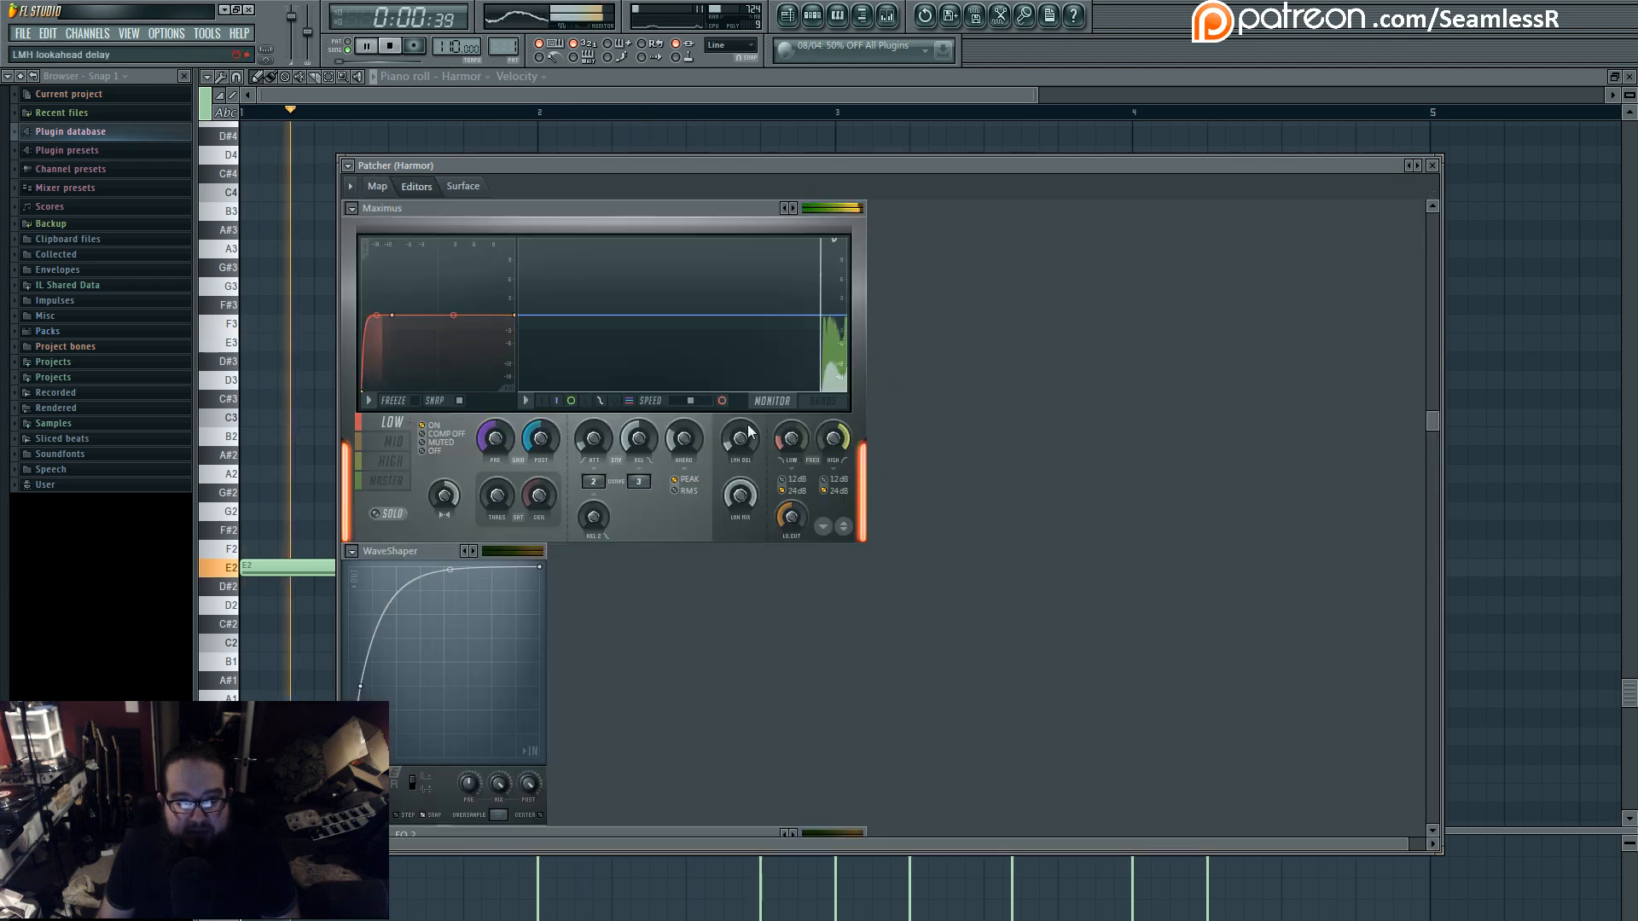
left_click(815, 404)
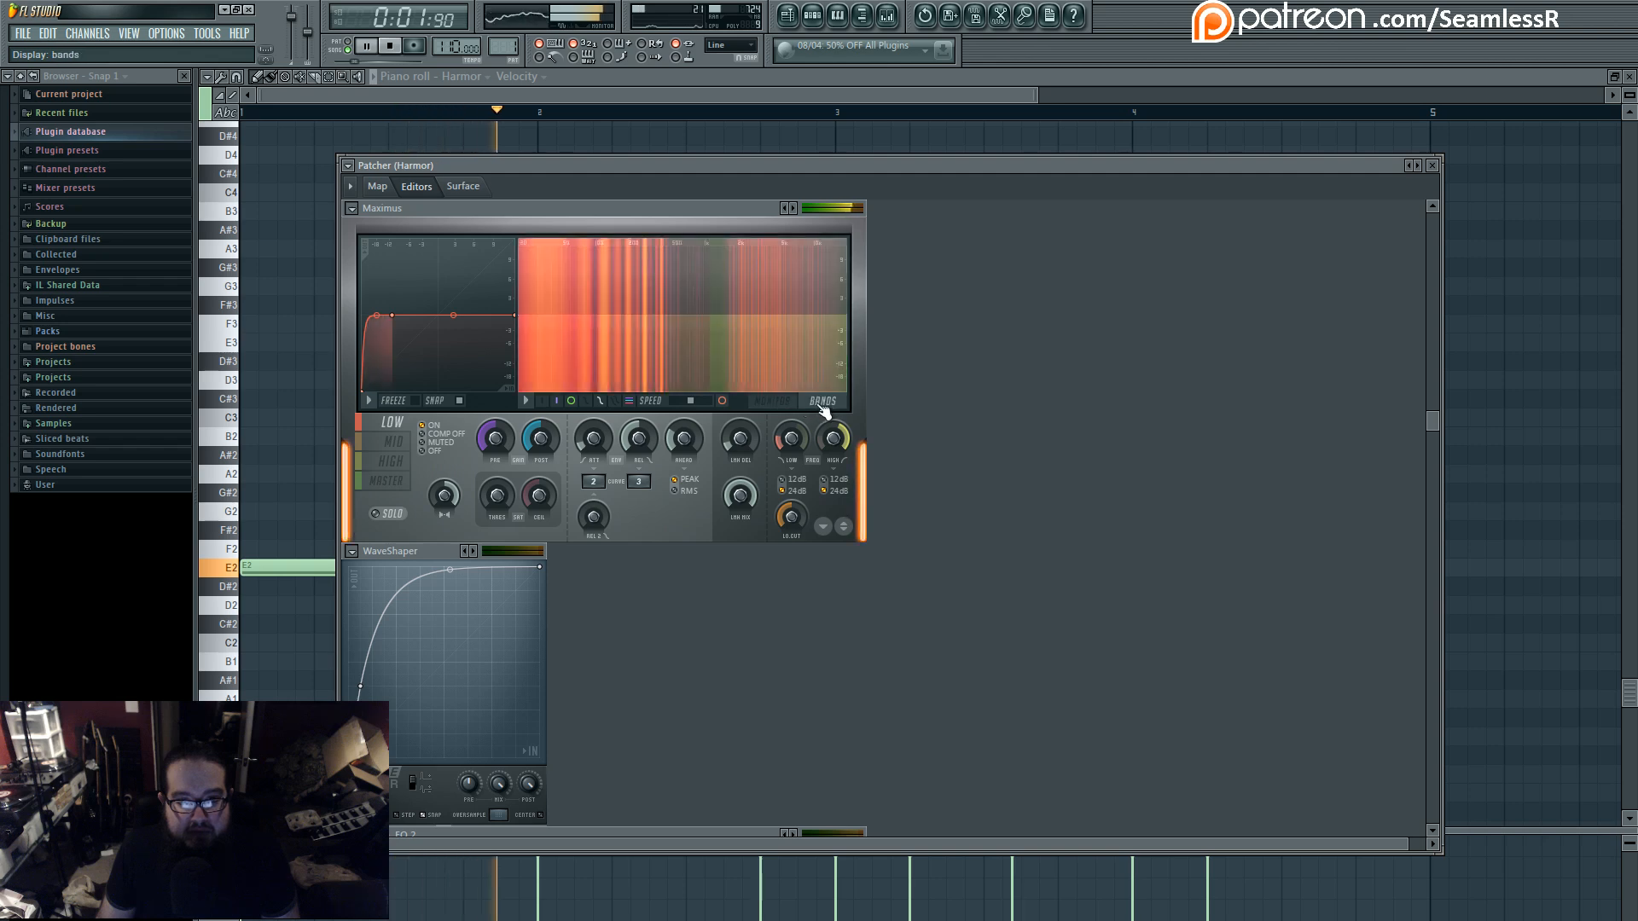
left_click(772, 403)
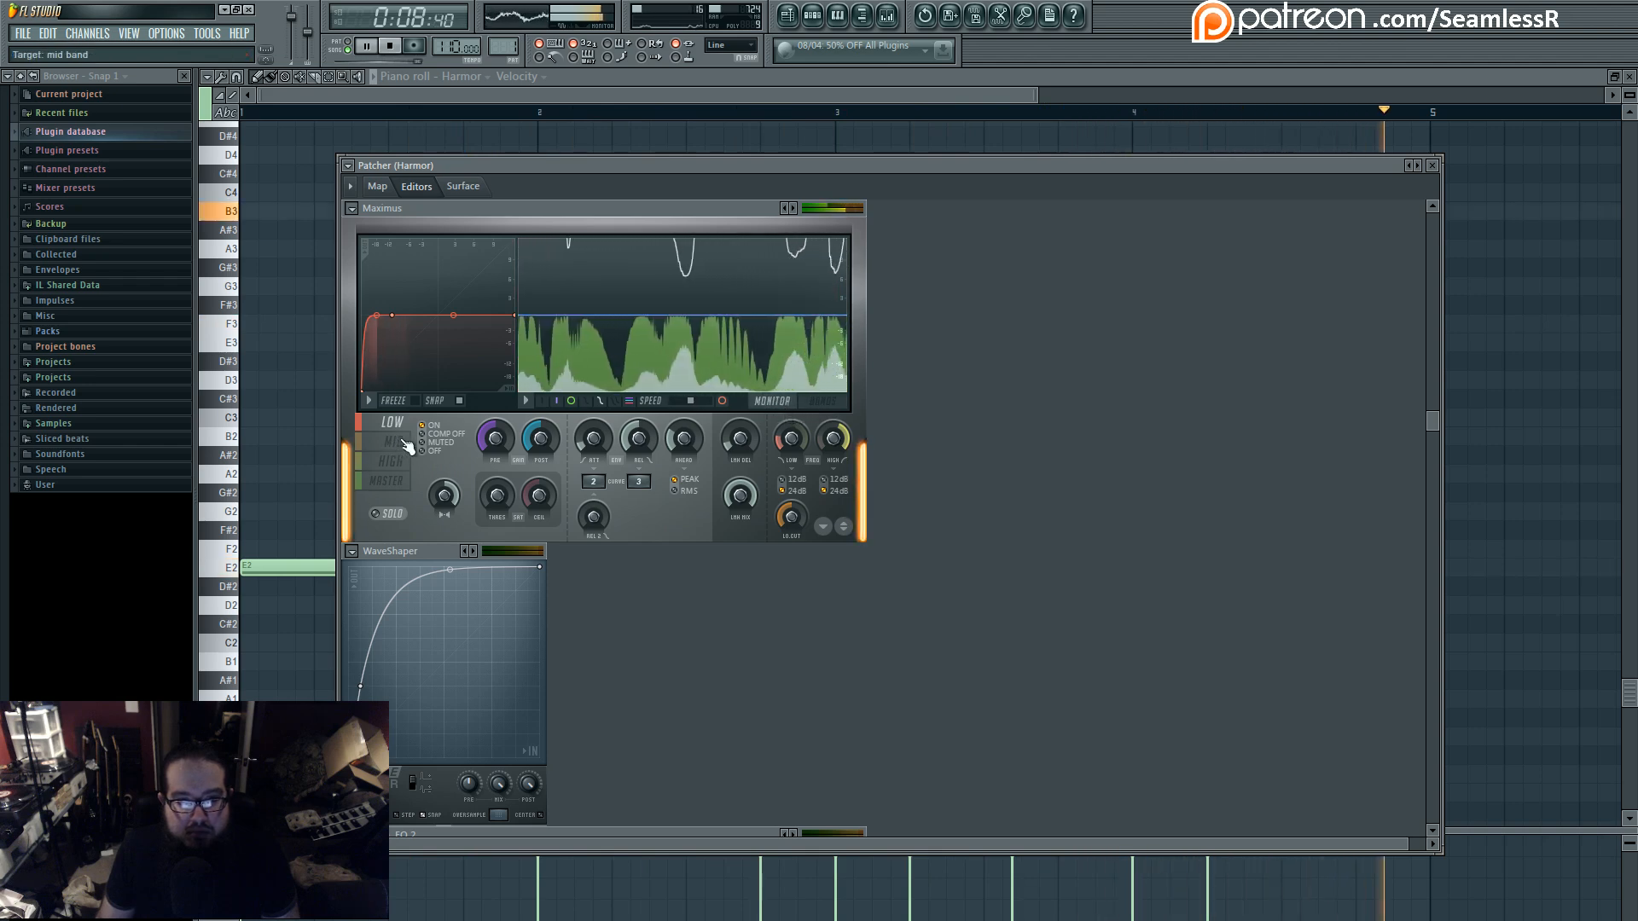
key("space")
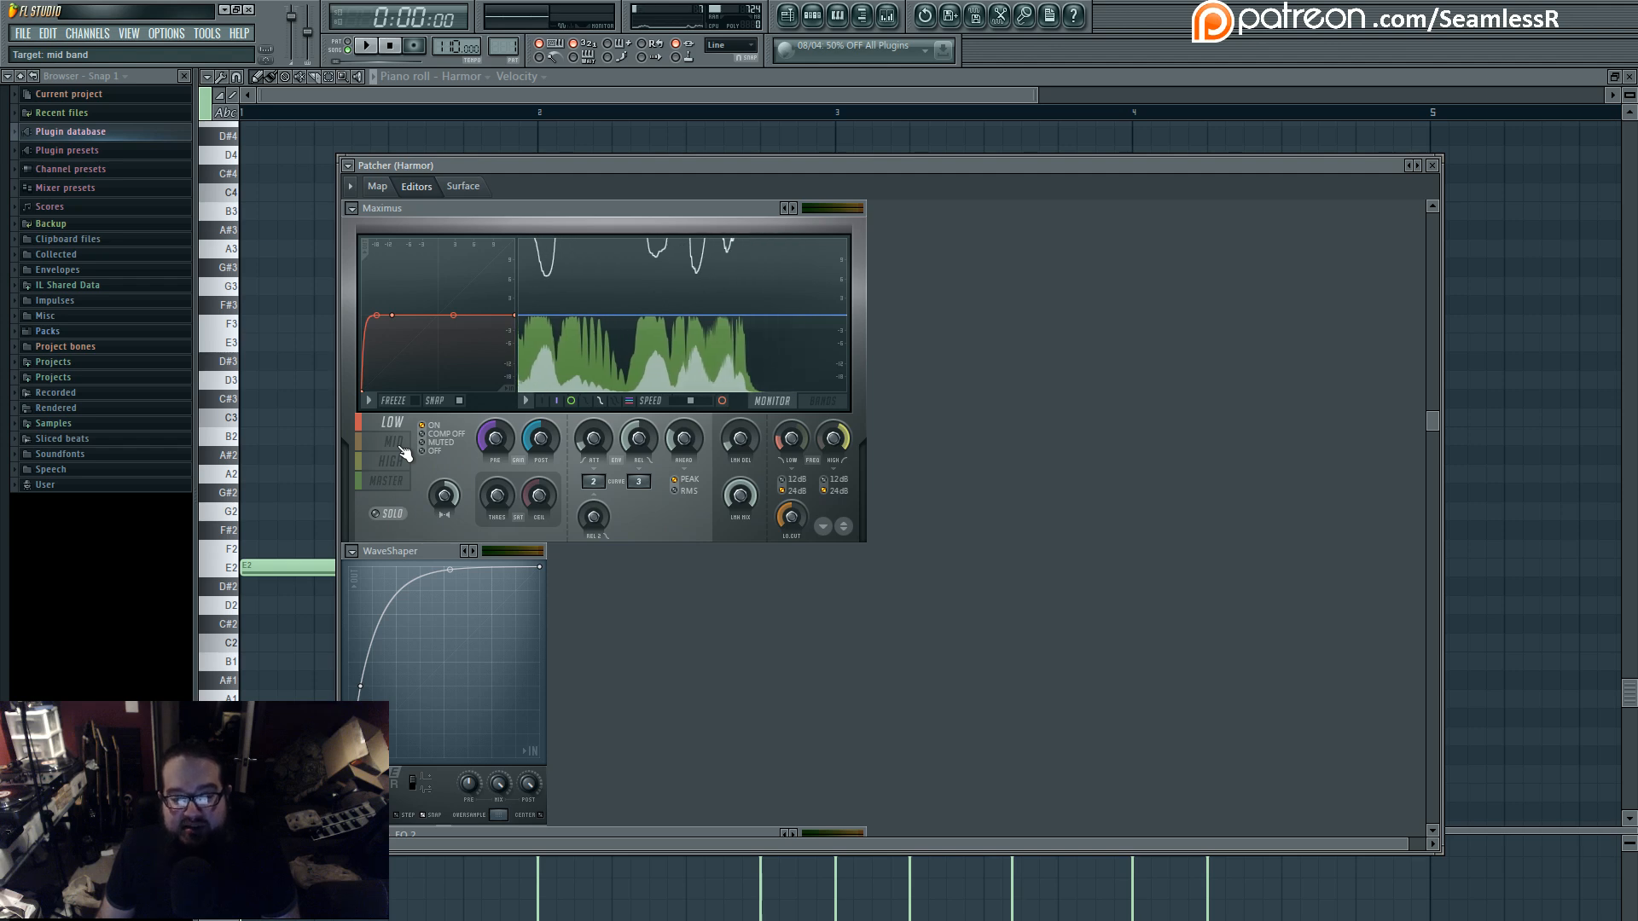
- Examine the mid, high and master curves and the band splits in the first Maximus, and return to the Patcher map
left_click(403, 460)
left_click(402, 442)
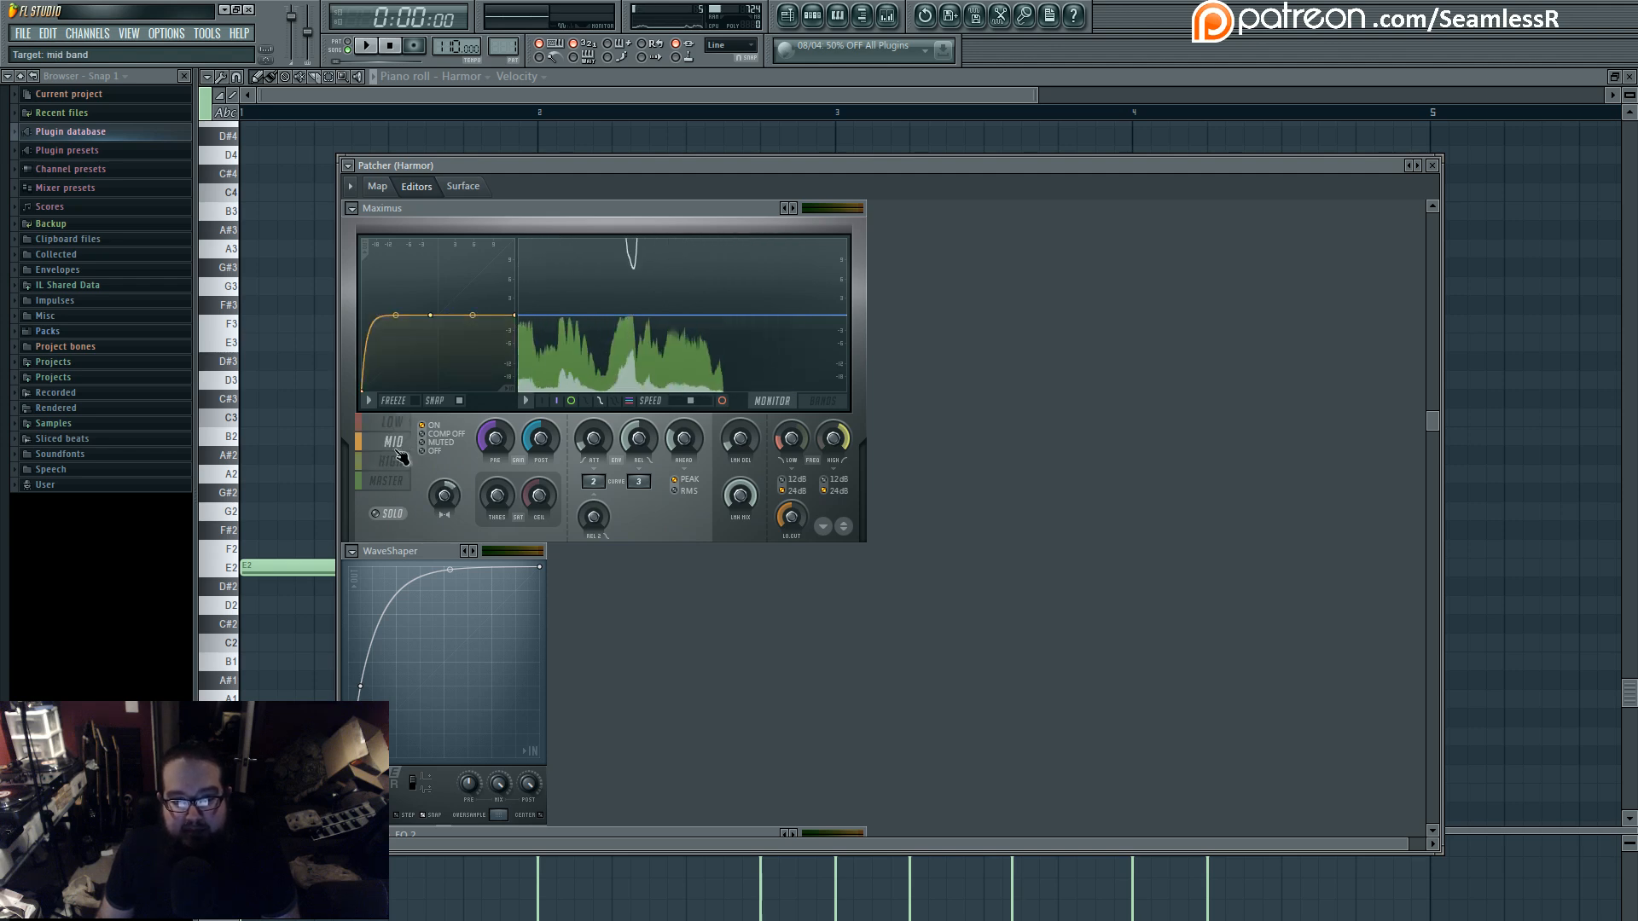
left_click(819, 400)
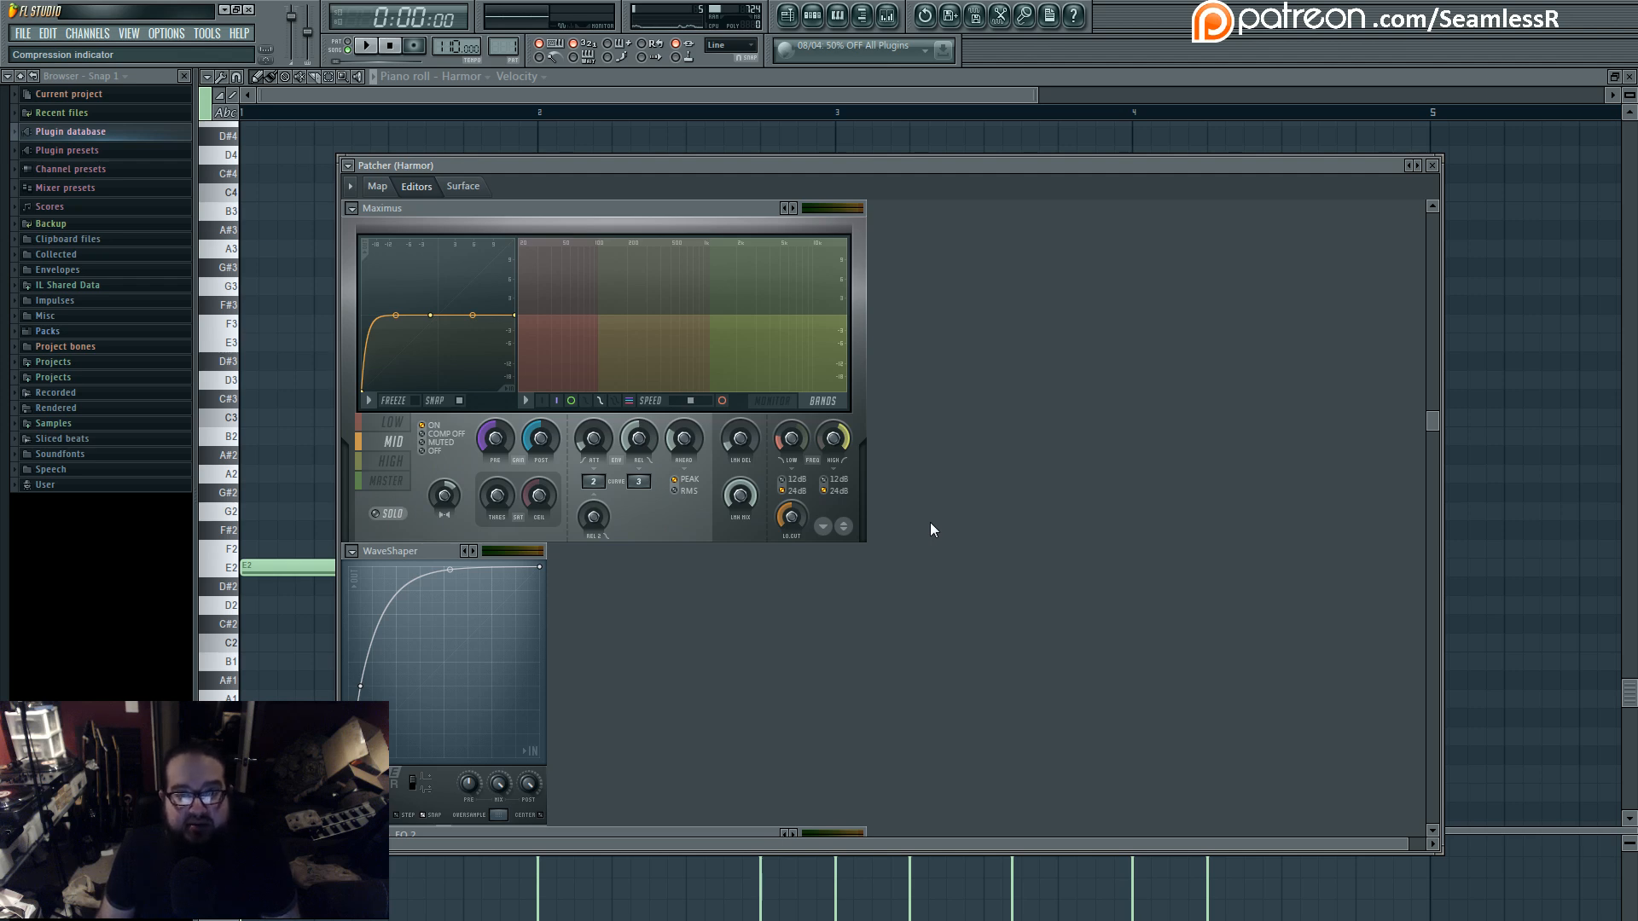
left_click(392, 464)
left_click(396, 481)
left_click(401, 463)
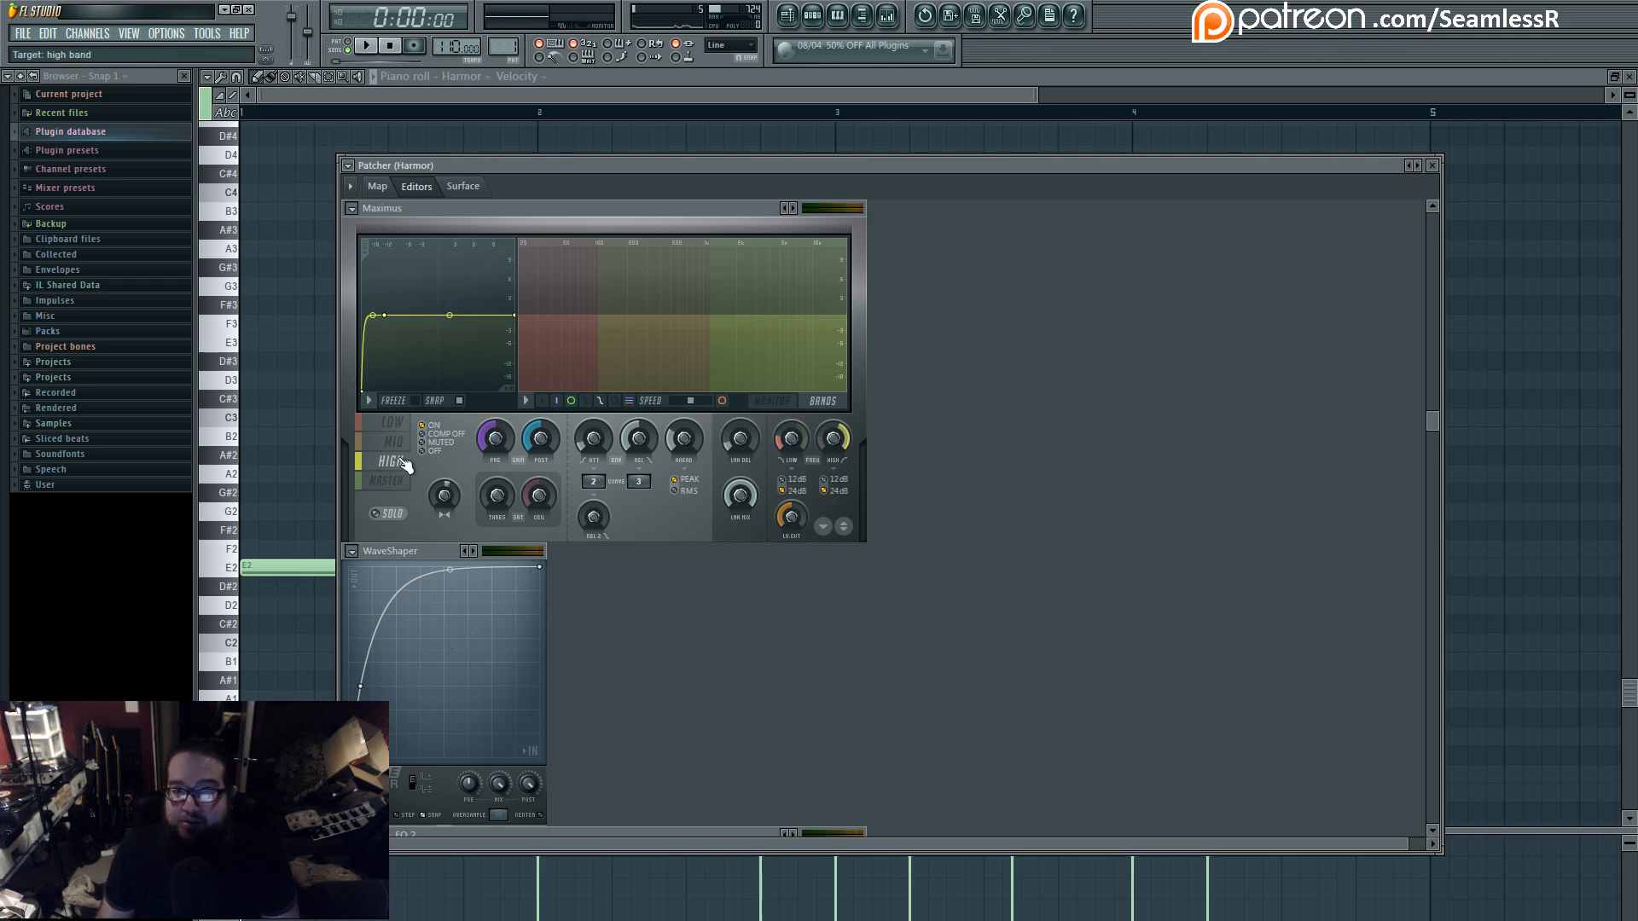
left_click(377, 188)
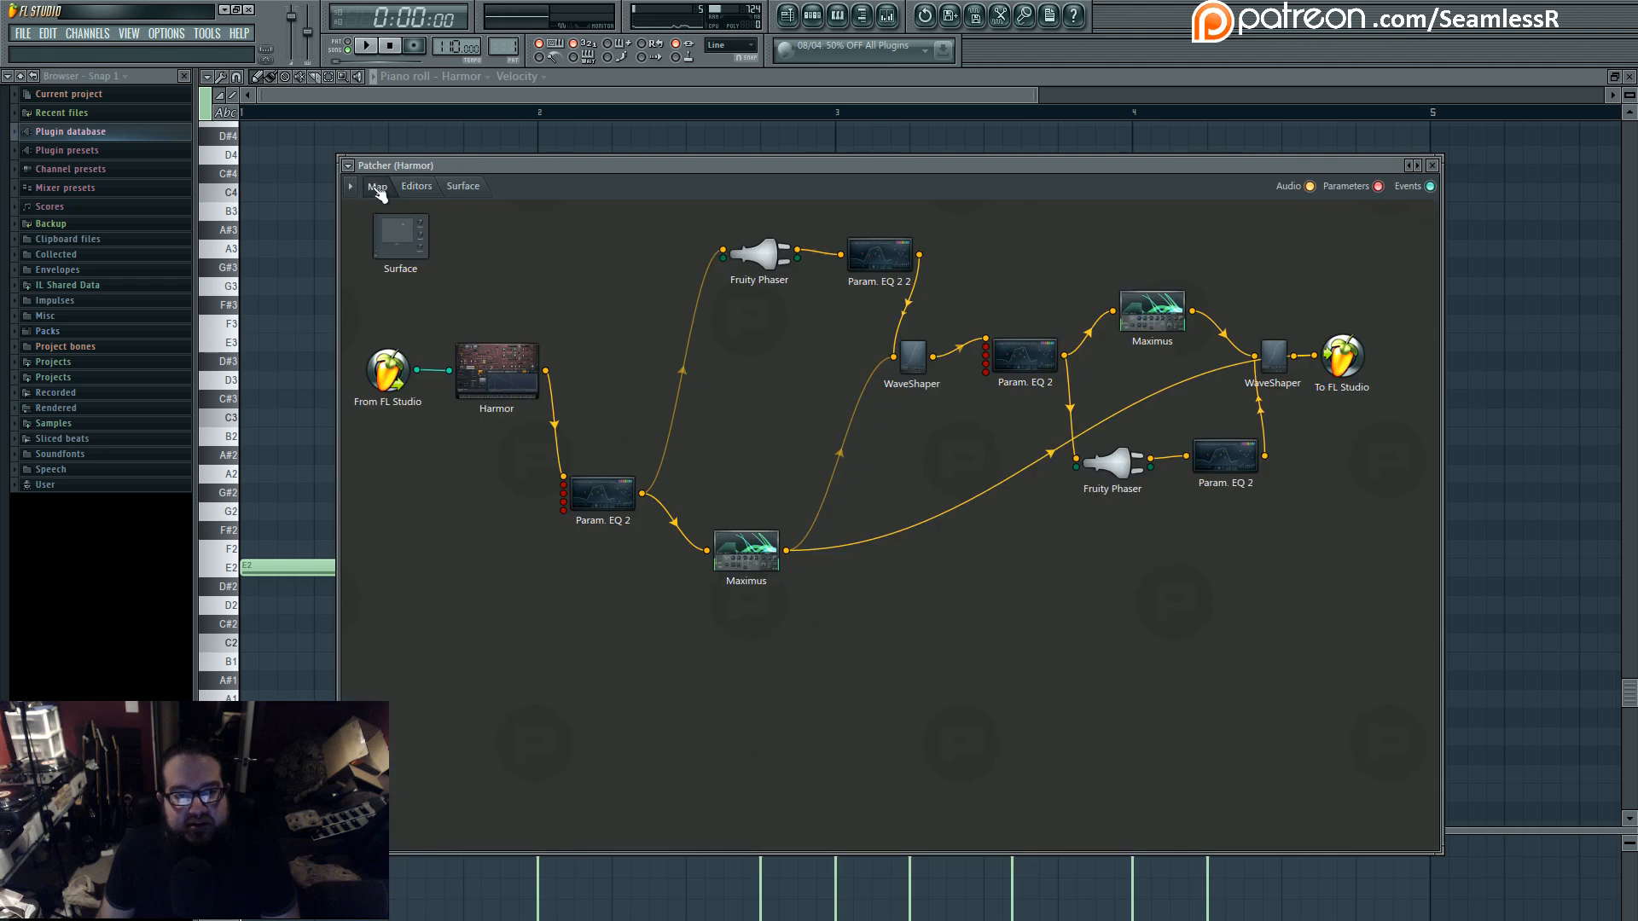
- Re-enable the first EQ's Fruity Phaser link and the Maximus link to the first WaveShaper, and remove Maximus's direct link to the last WaveShaper
left_click_drag(751, 532, 785, 536)
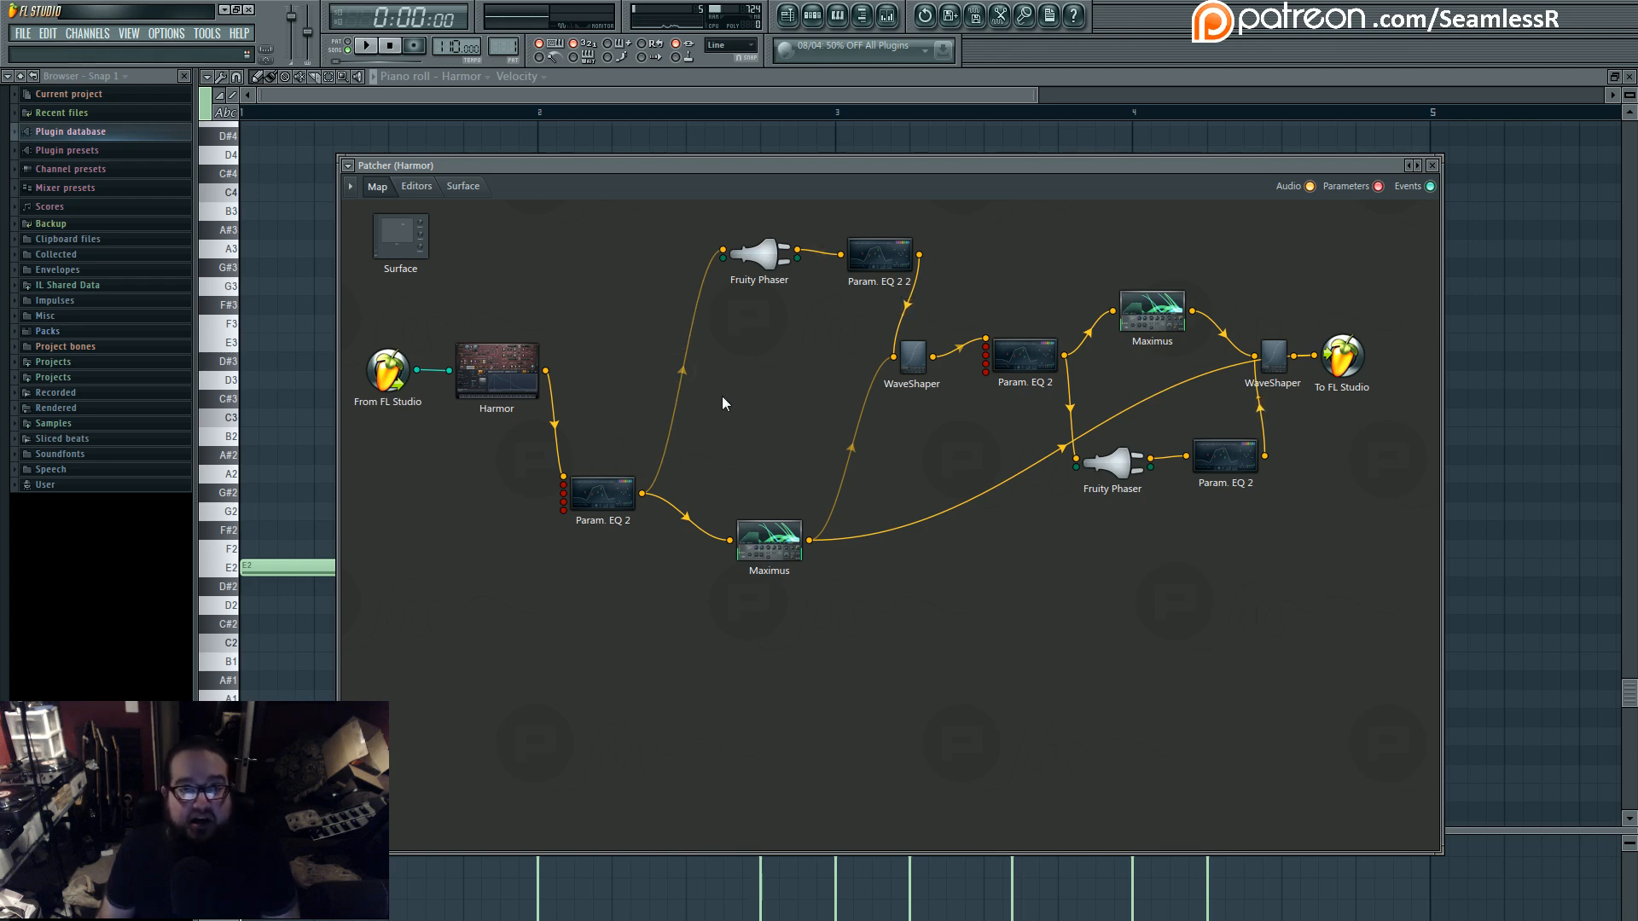
left_click_drag(587, 492, 592, 475)
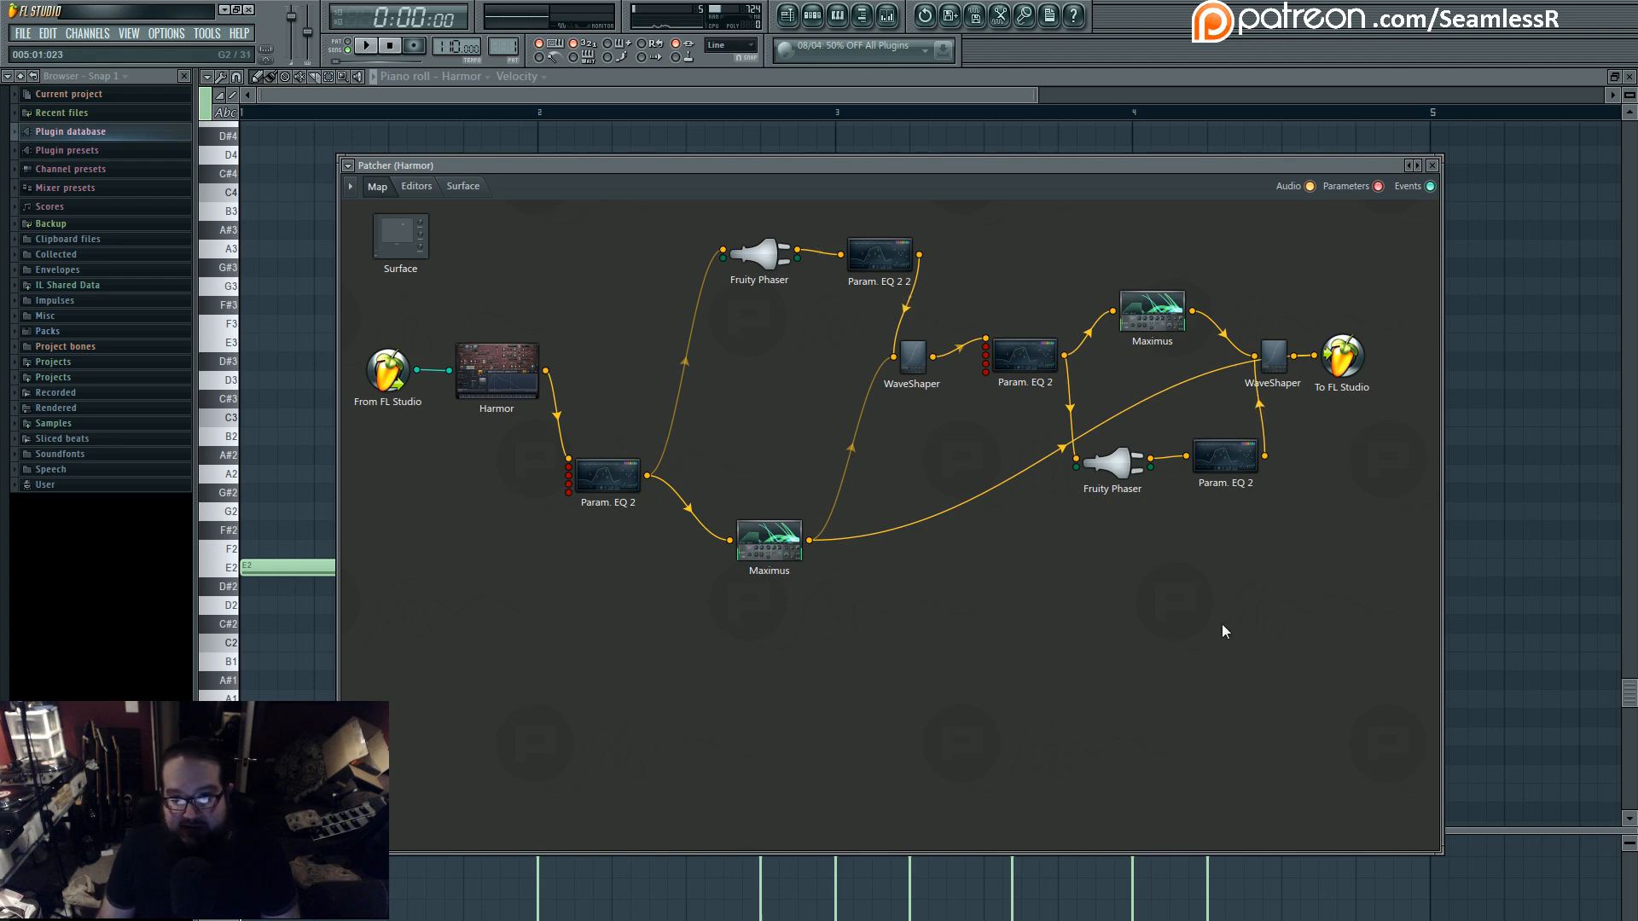
left_click(843, 465)
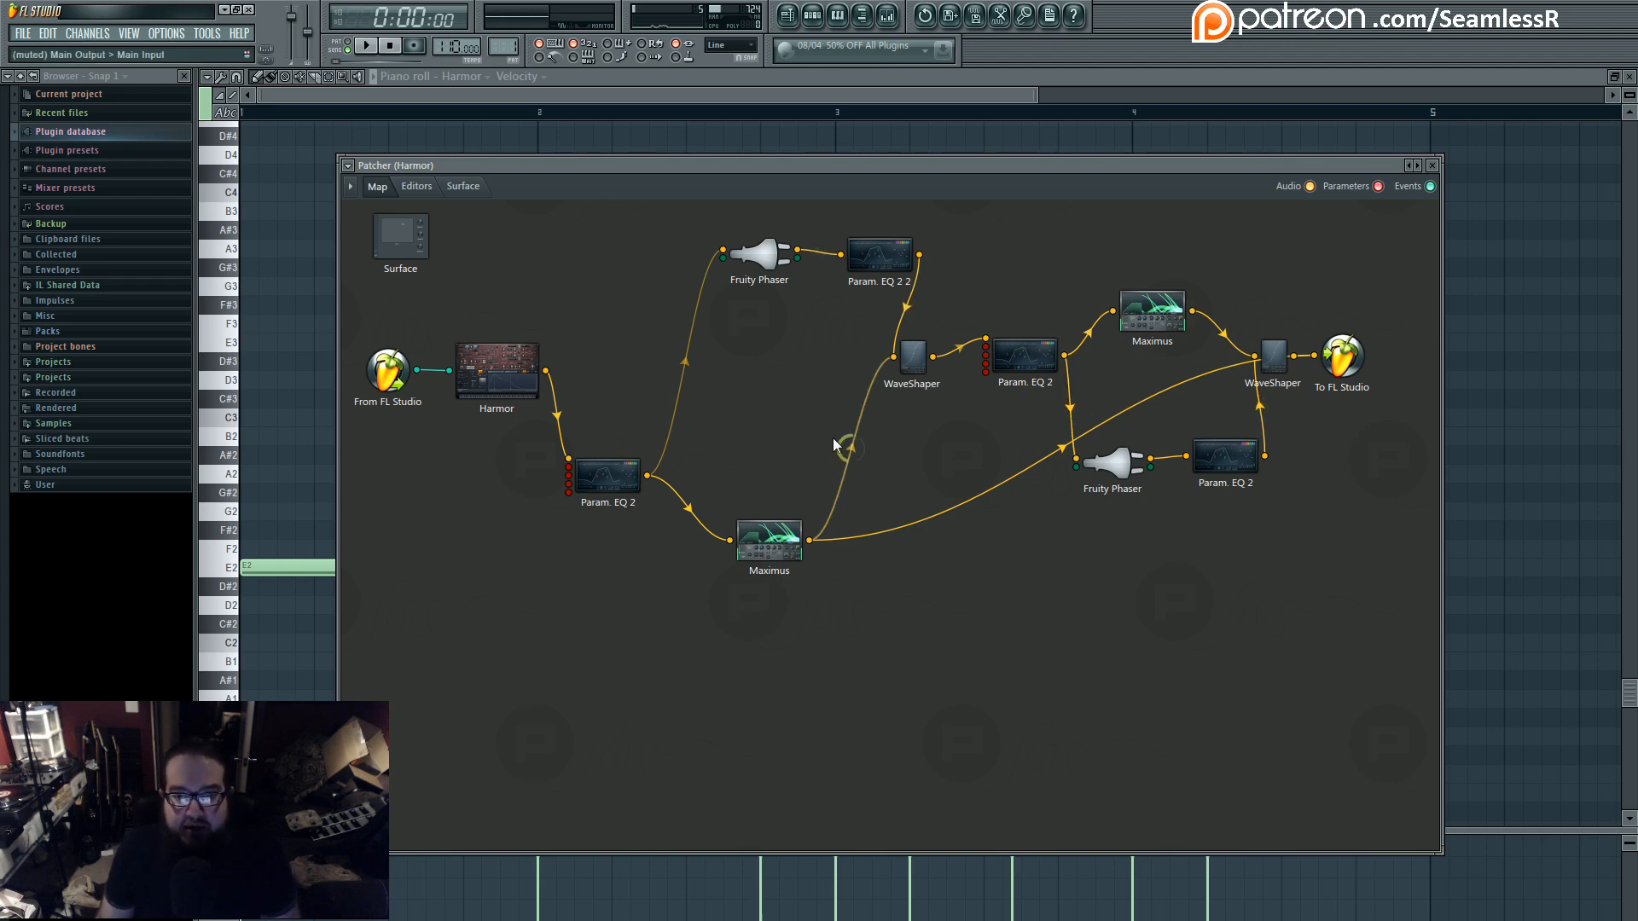
left_click(680, 361)
left_click_drag(769, 539, 778, 448)
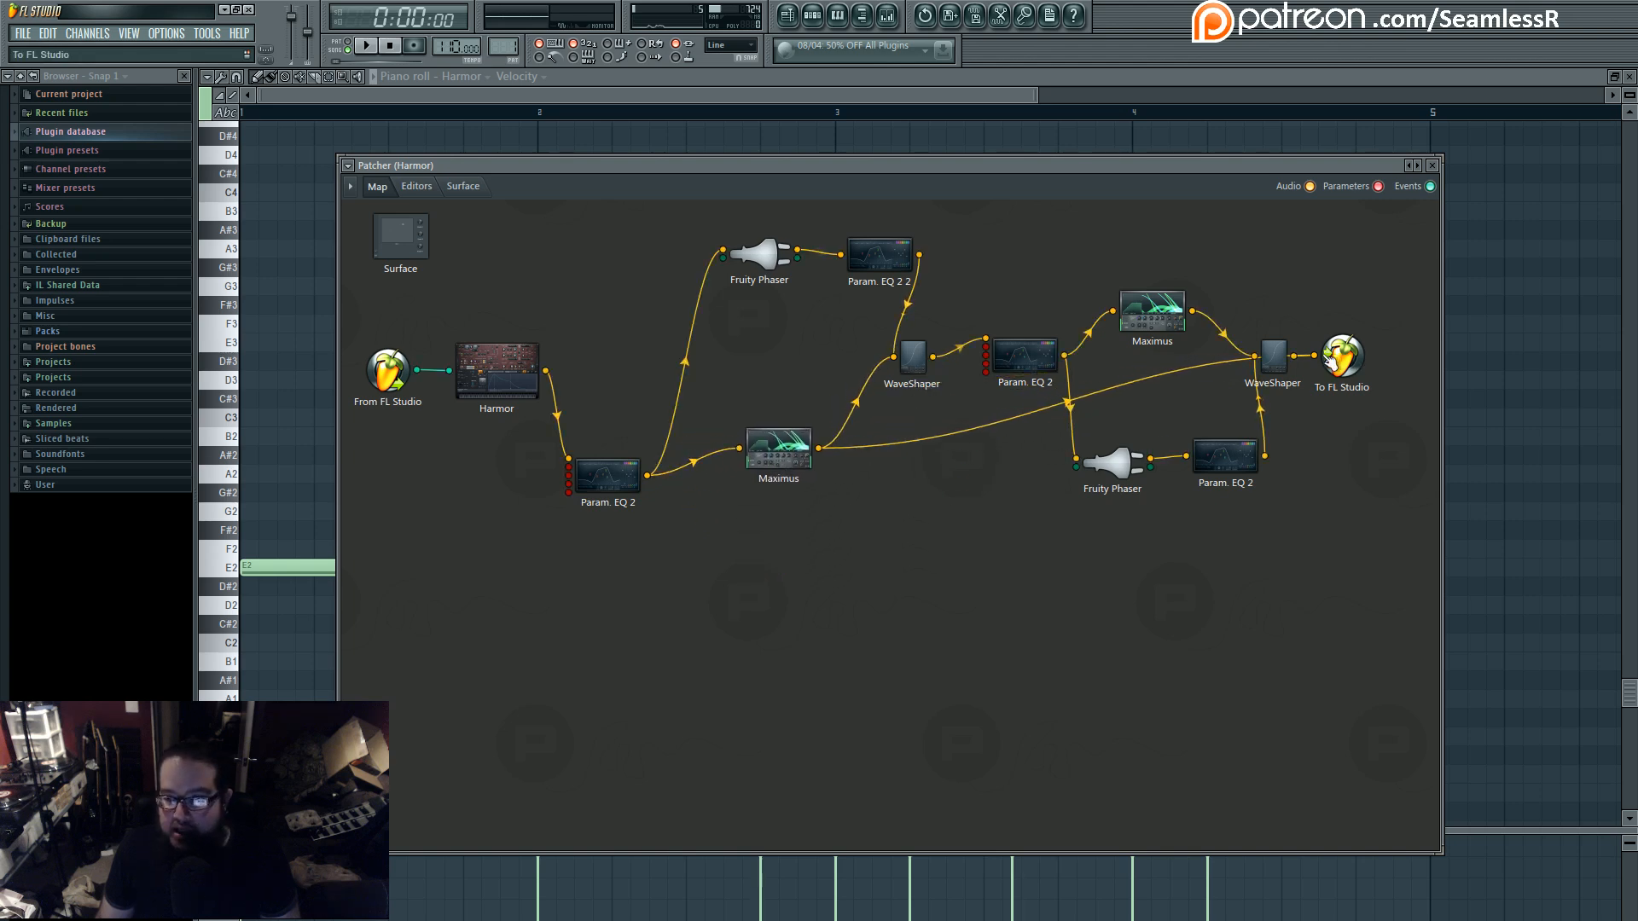
left_click(1313, 355)
left_click(1306, 355)
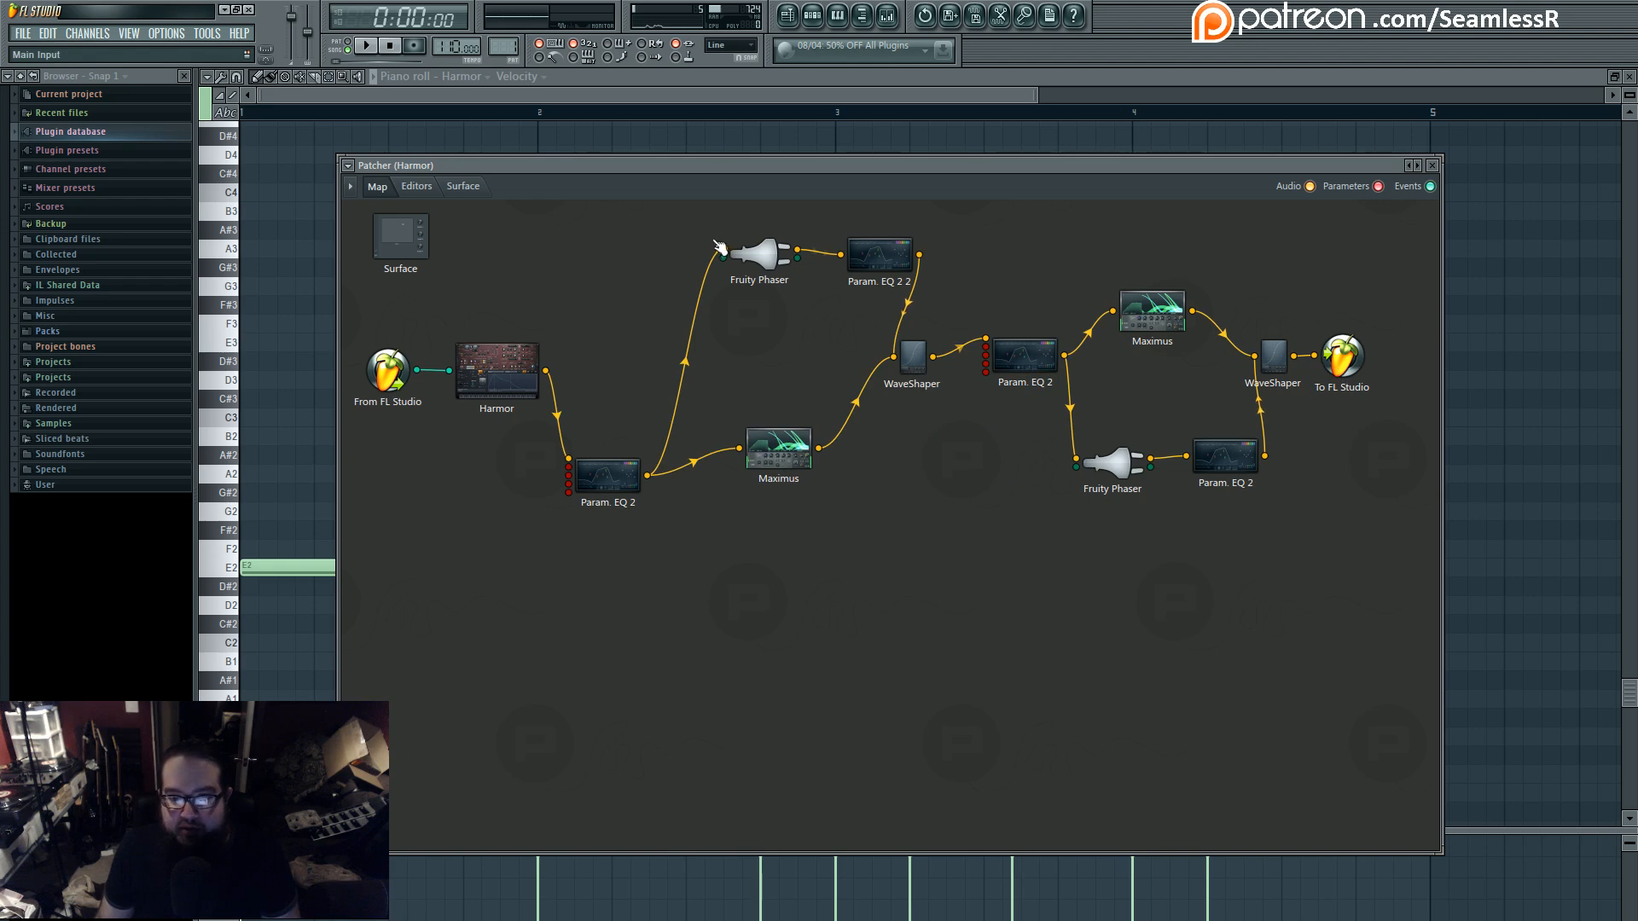
- Examine the Fruity Phaser settings and the Param. EQ 2 2 curve while playing the pattern, and return to the Patcher map
double_click(758, 273)
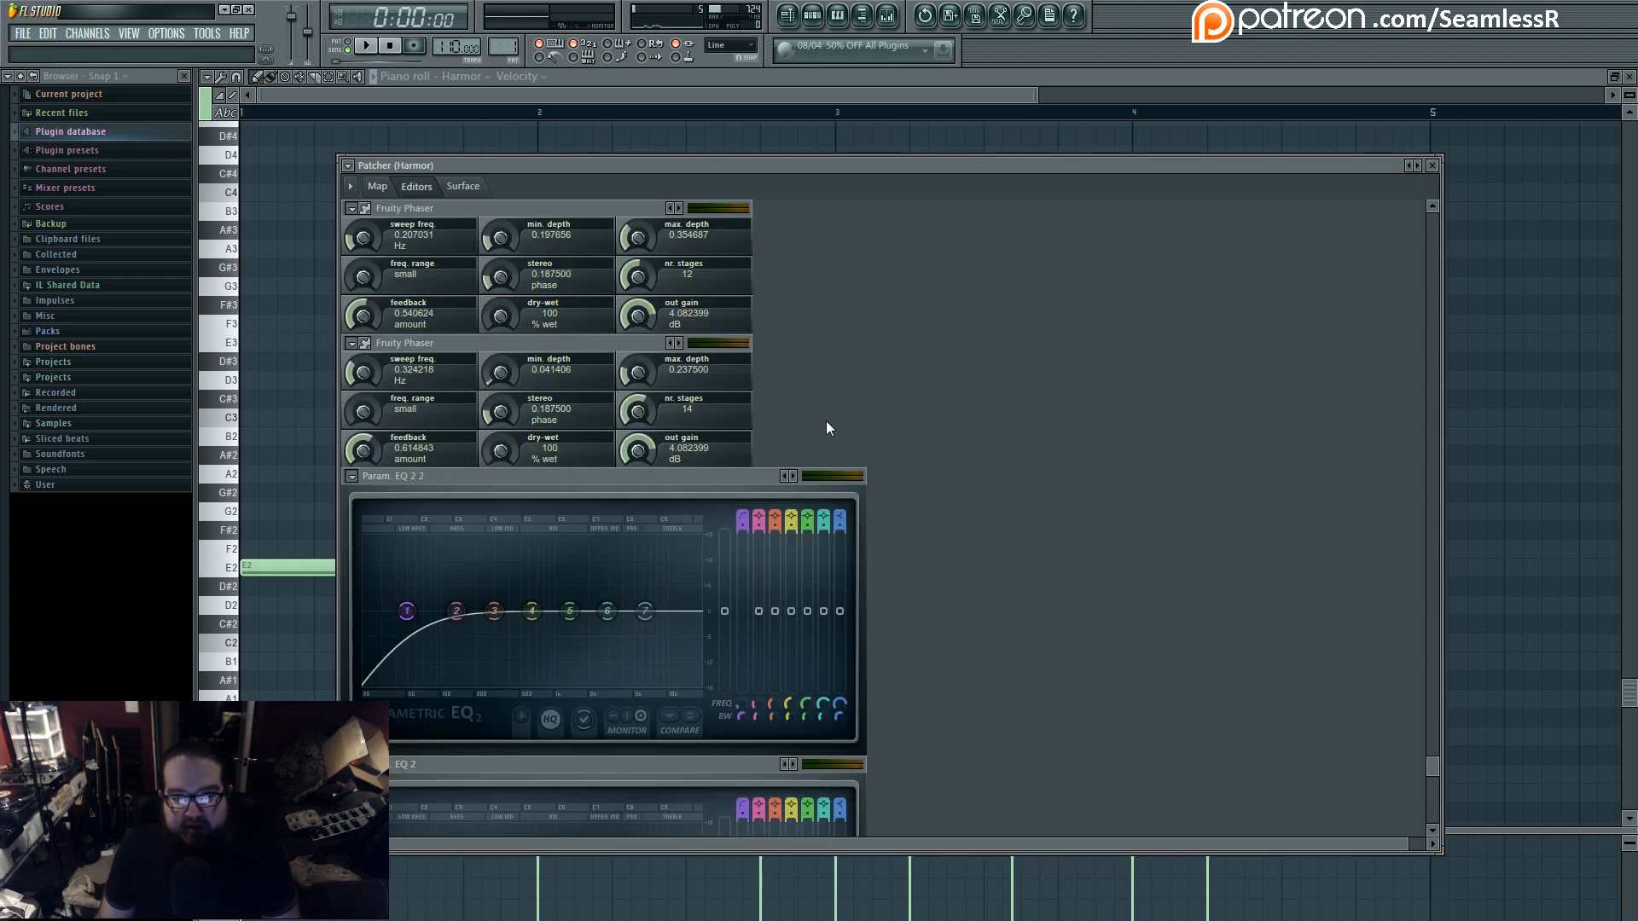
left_click(377, 186)
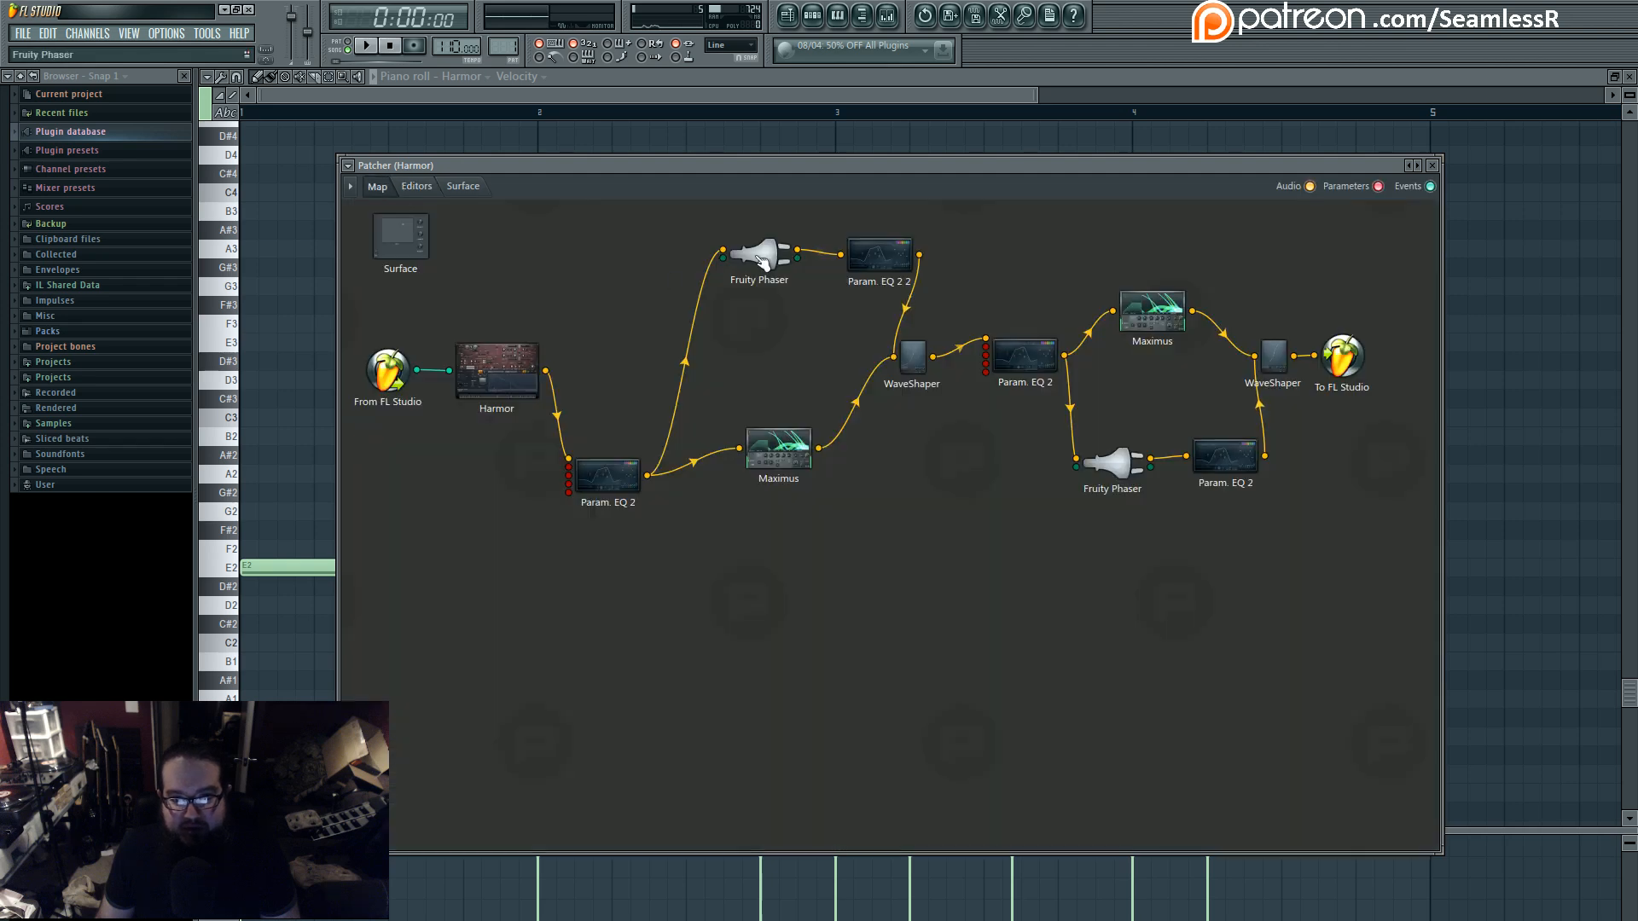
double_click(766, 258)
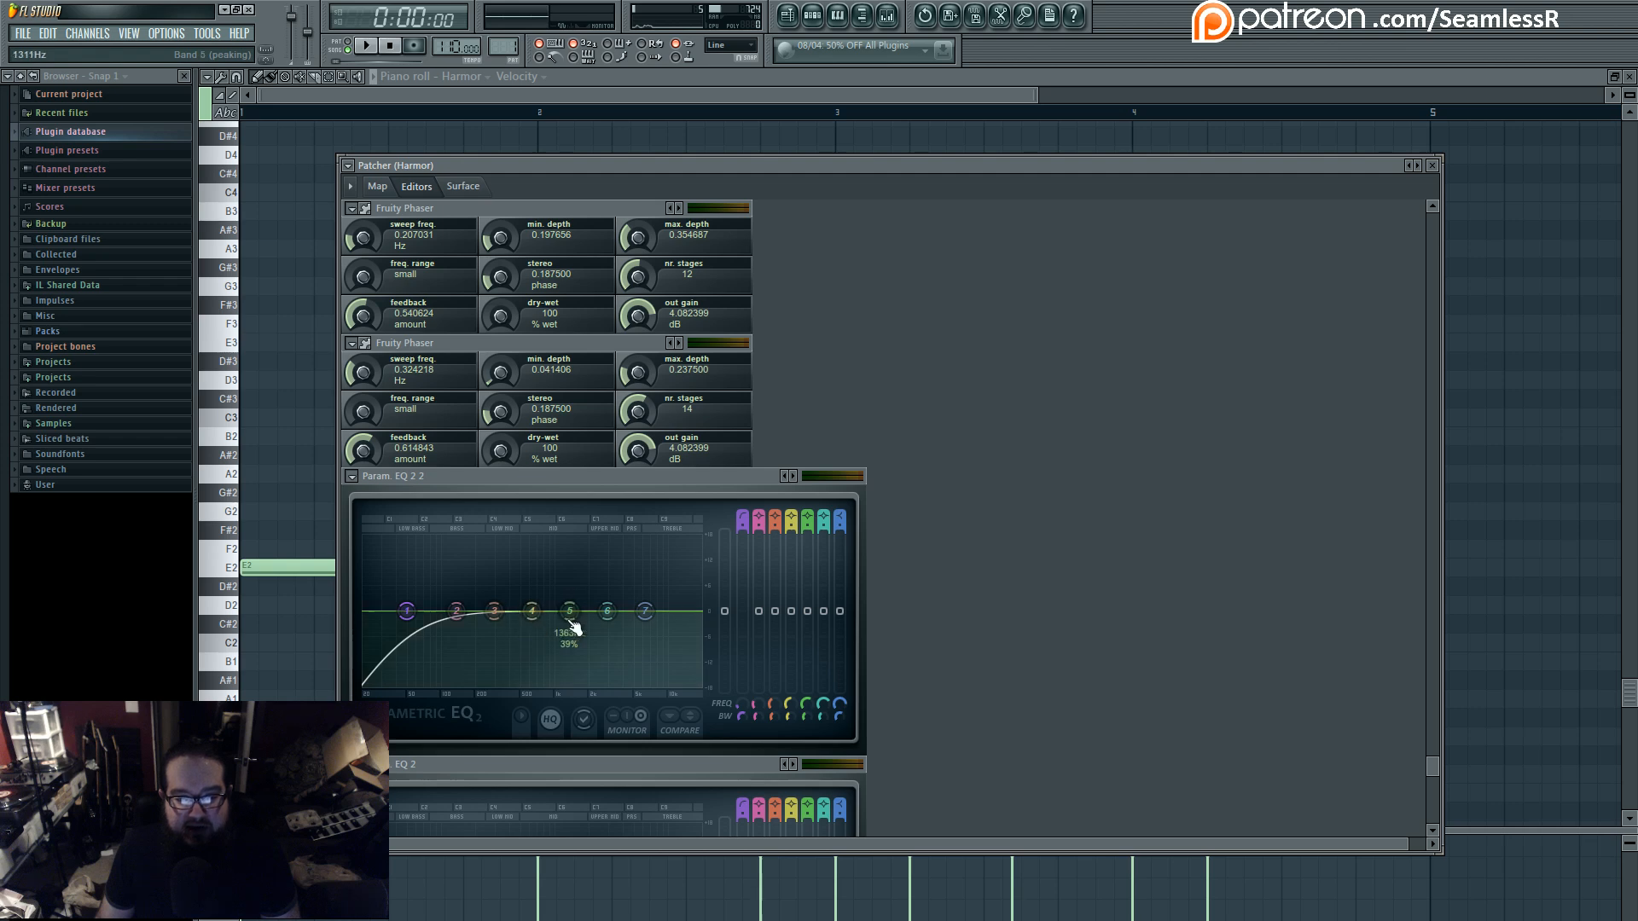
key("space")
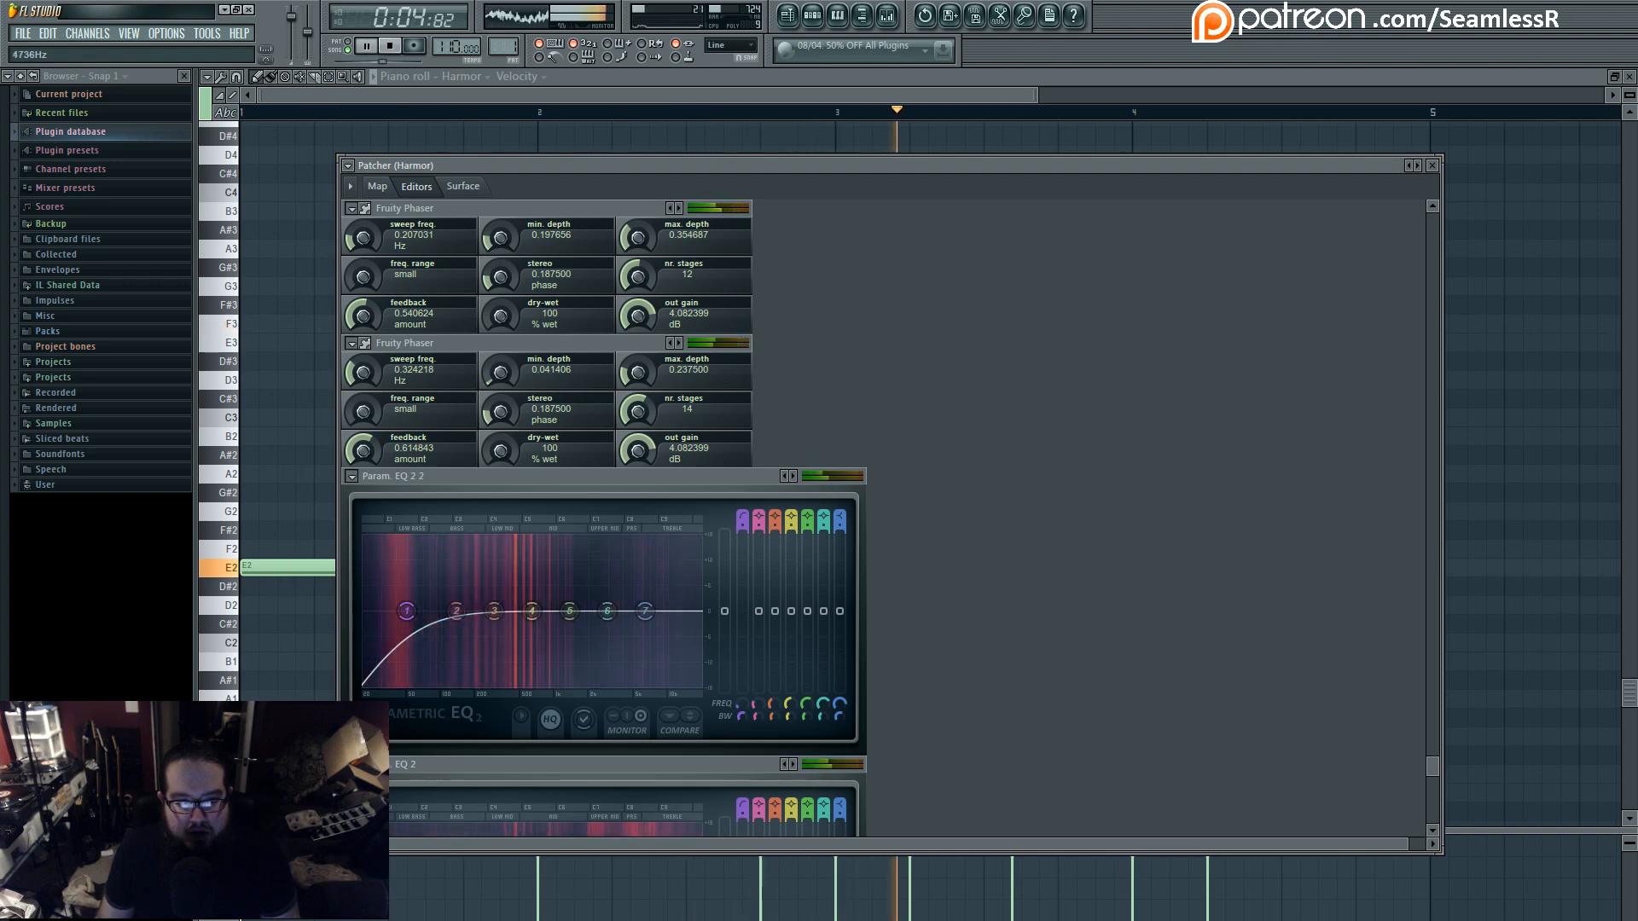
key("space")
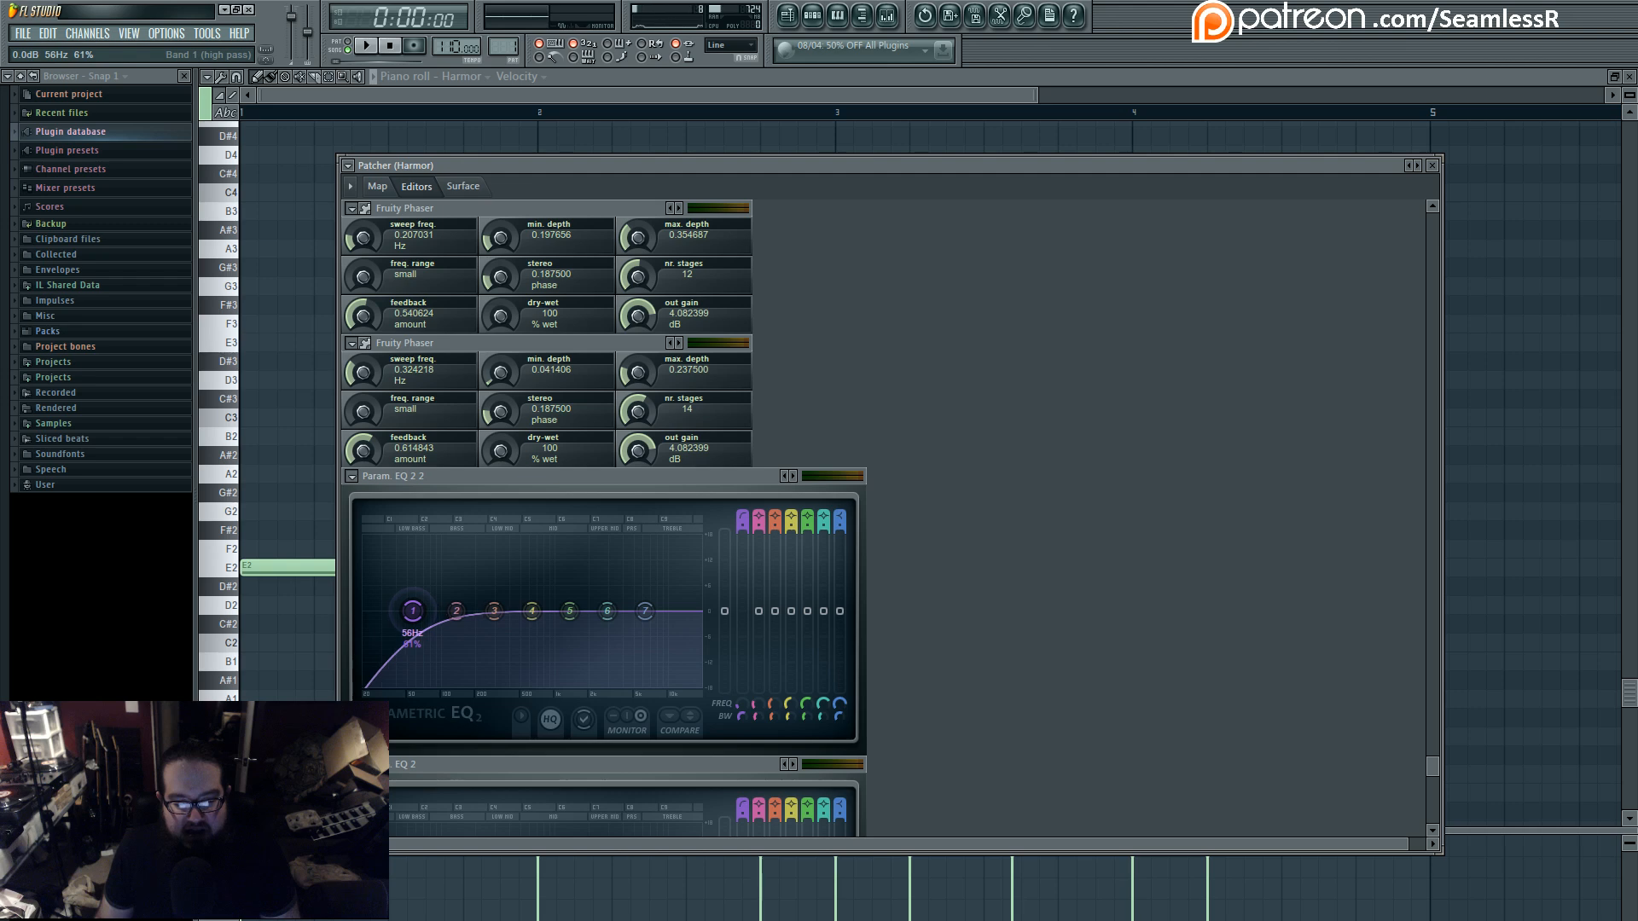
left_click(377, 187)
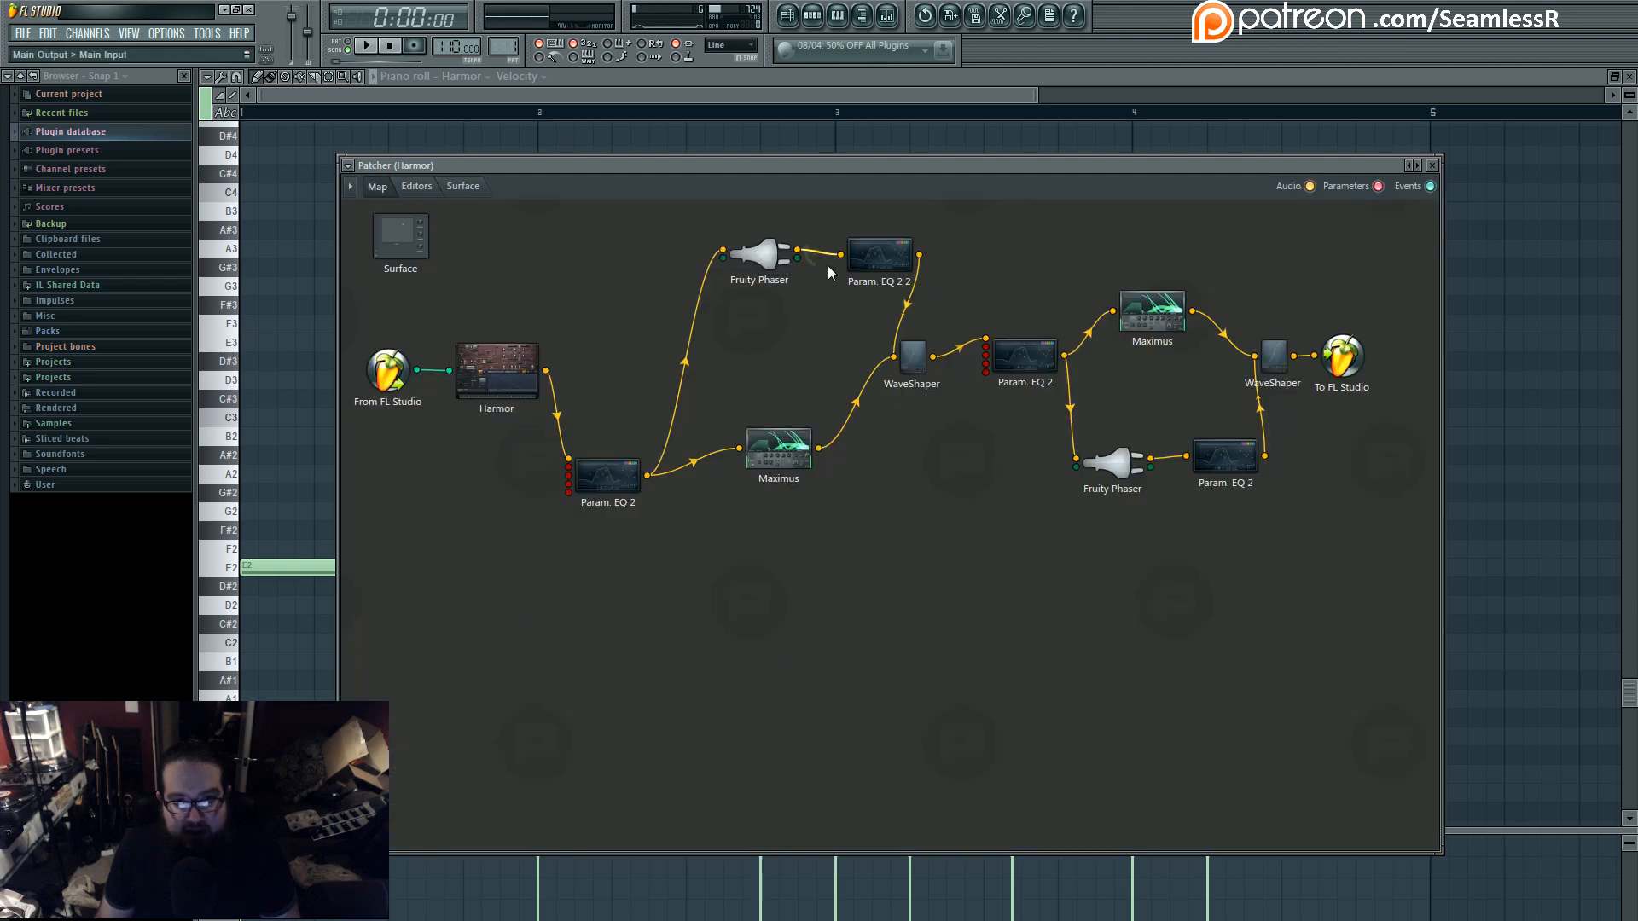
double_click(765, 255)
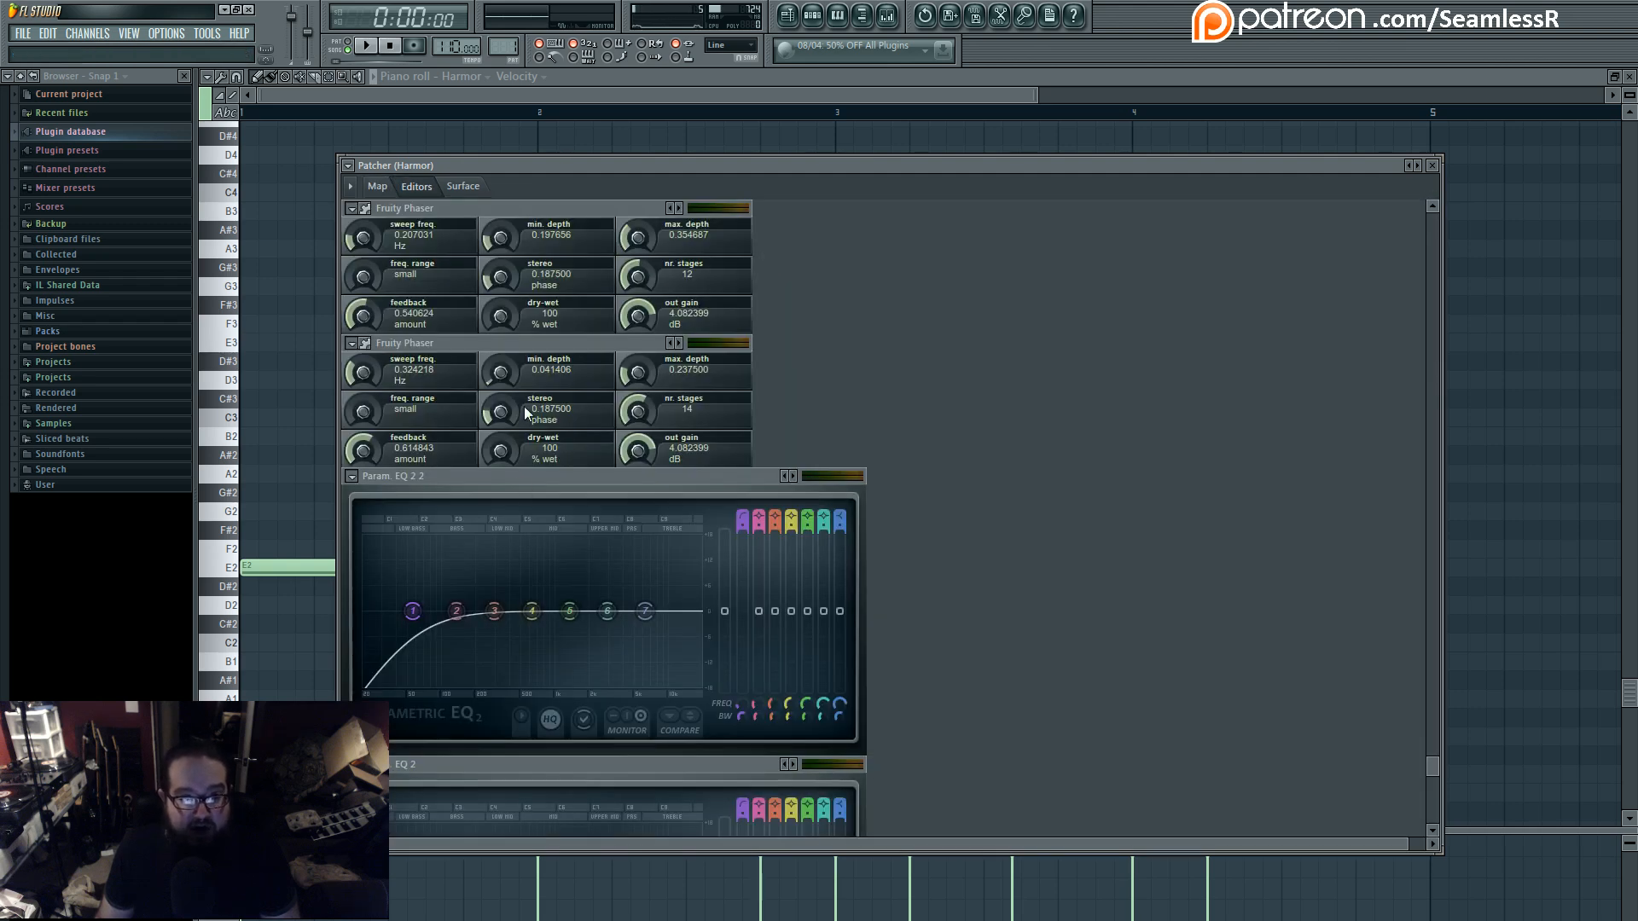
left_click(377, 187)
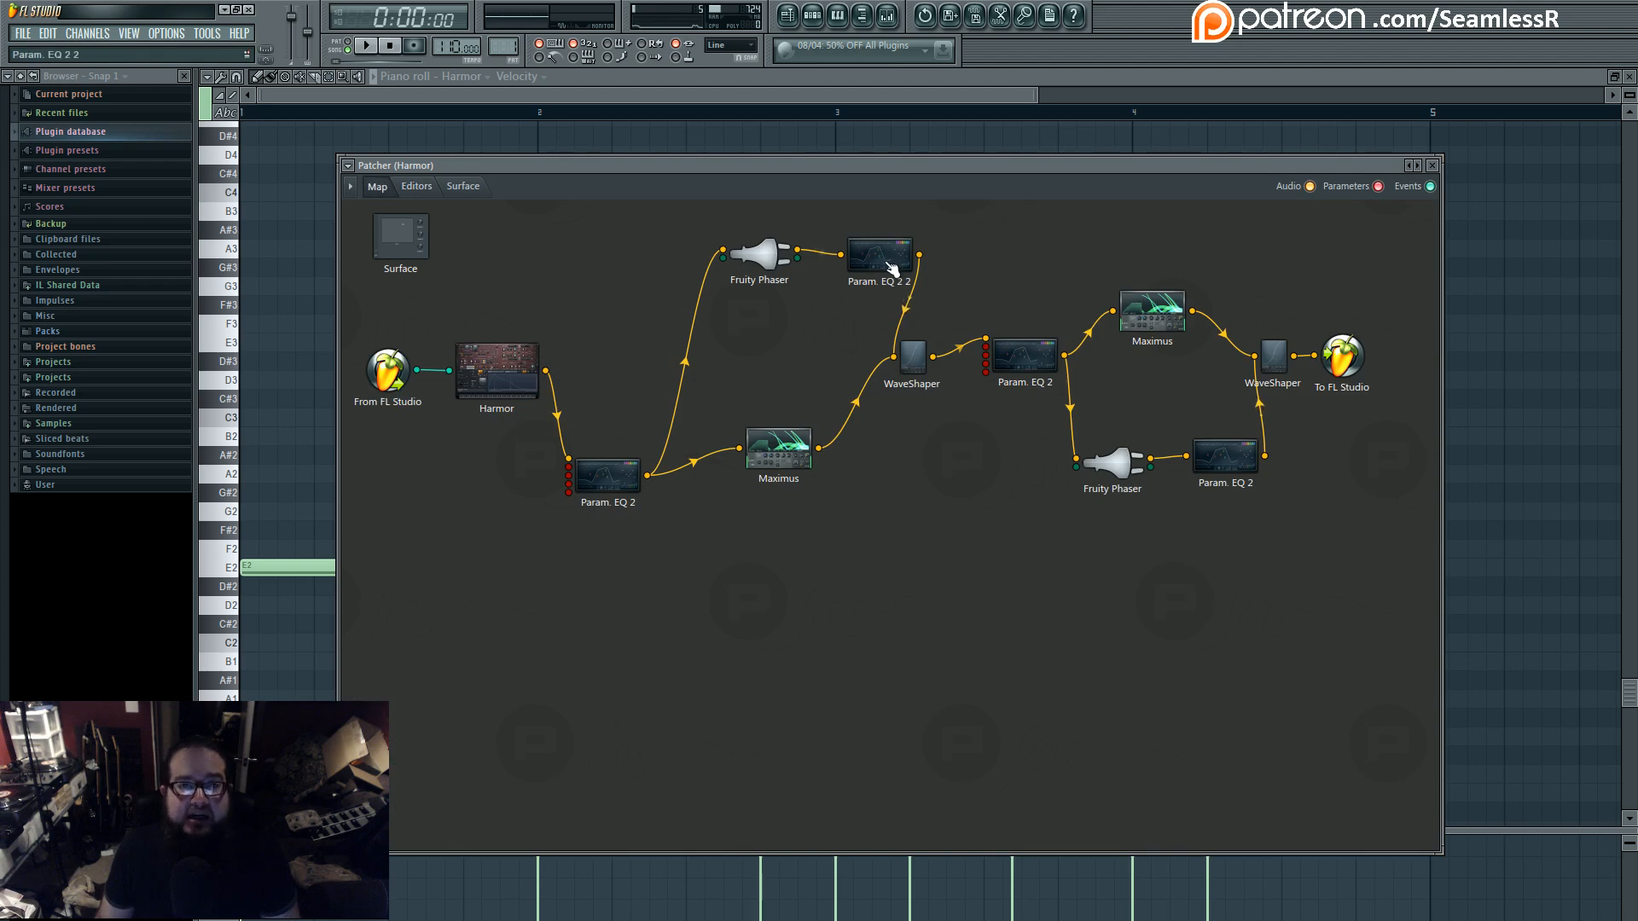
- Move the first Fruity Phaser, Param. EQ 2 2 and the first Maximus closer together ahead of the first WaveShaper
left_click_drag(883, 264, 863, 280)
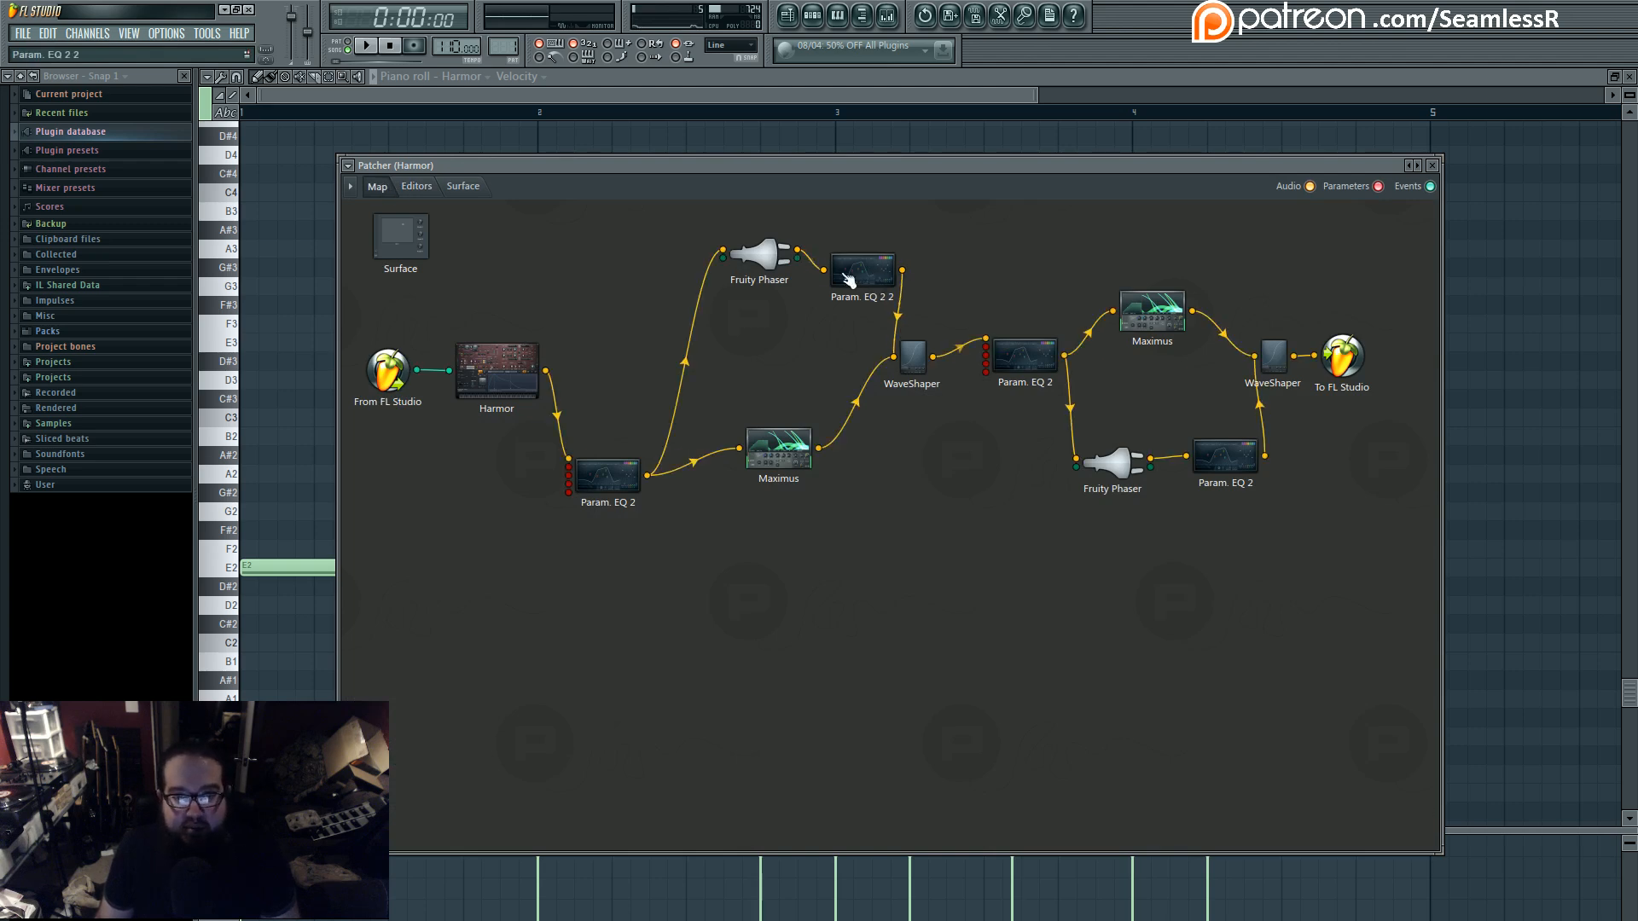
left_click_drag(765, 260, 723, 286)
left_click_drag(861, 274, 822, 295)
left_click_drag(774, 442, 760, 421)
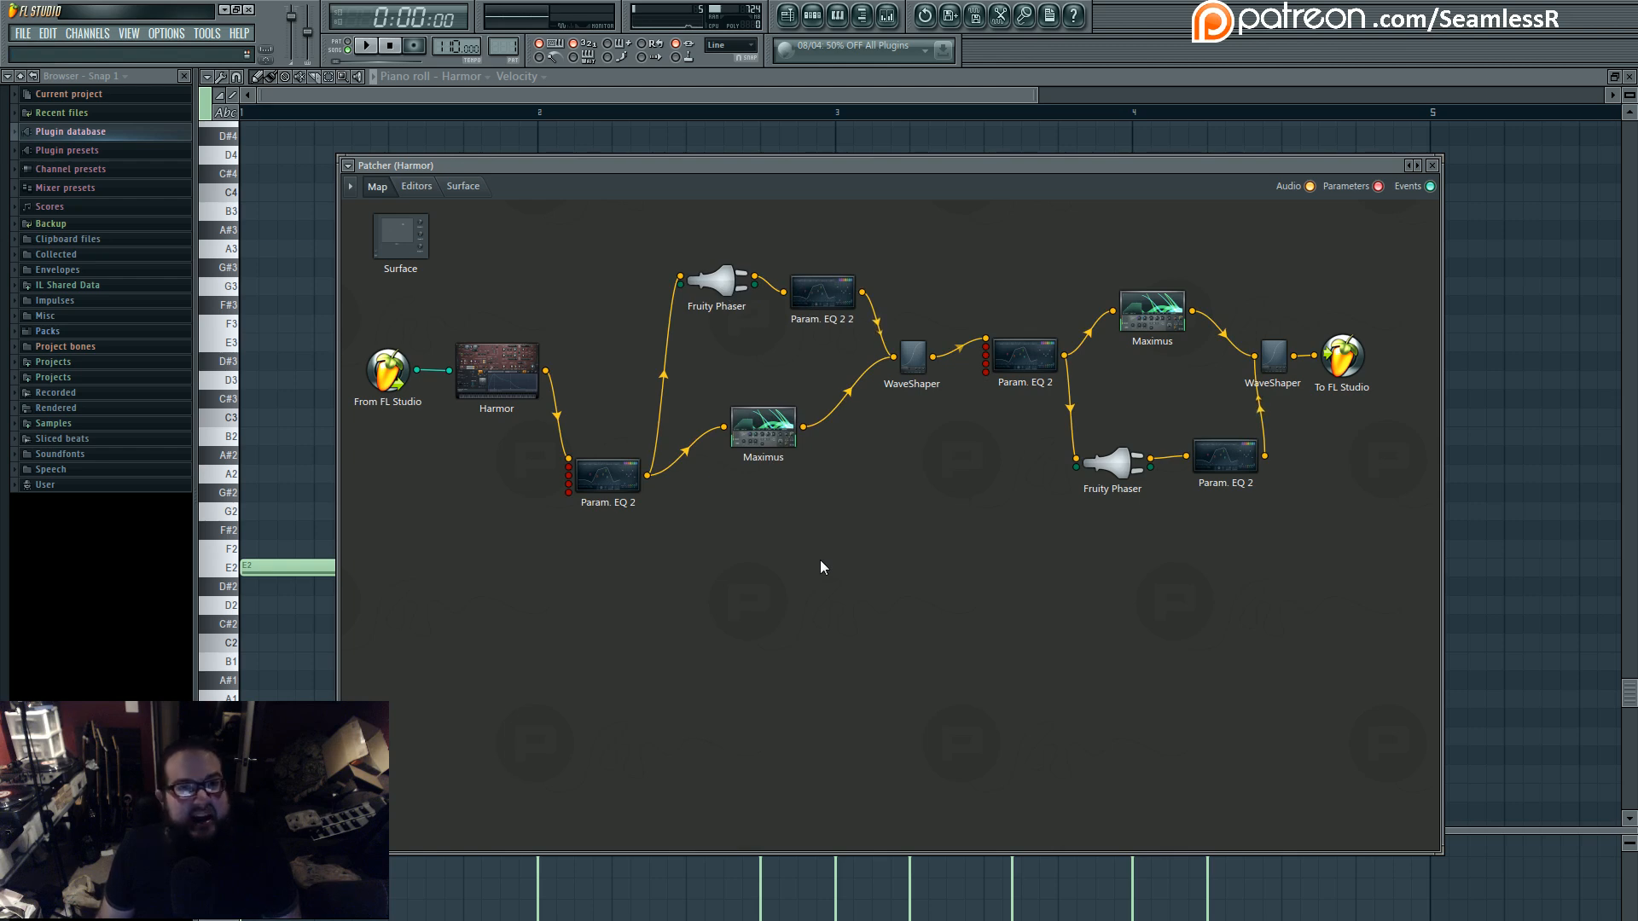
- Examine the high-pass curves in Param. EQ 2 2 and the last Param. EQ 2, and return to the Patcher map
double_click(821, 292)
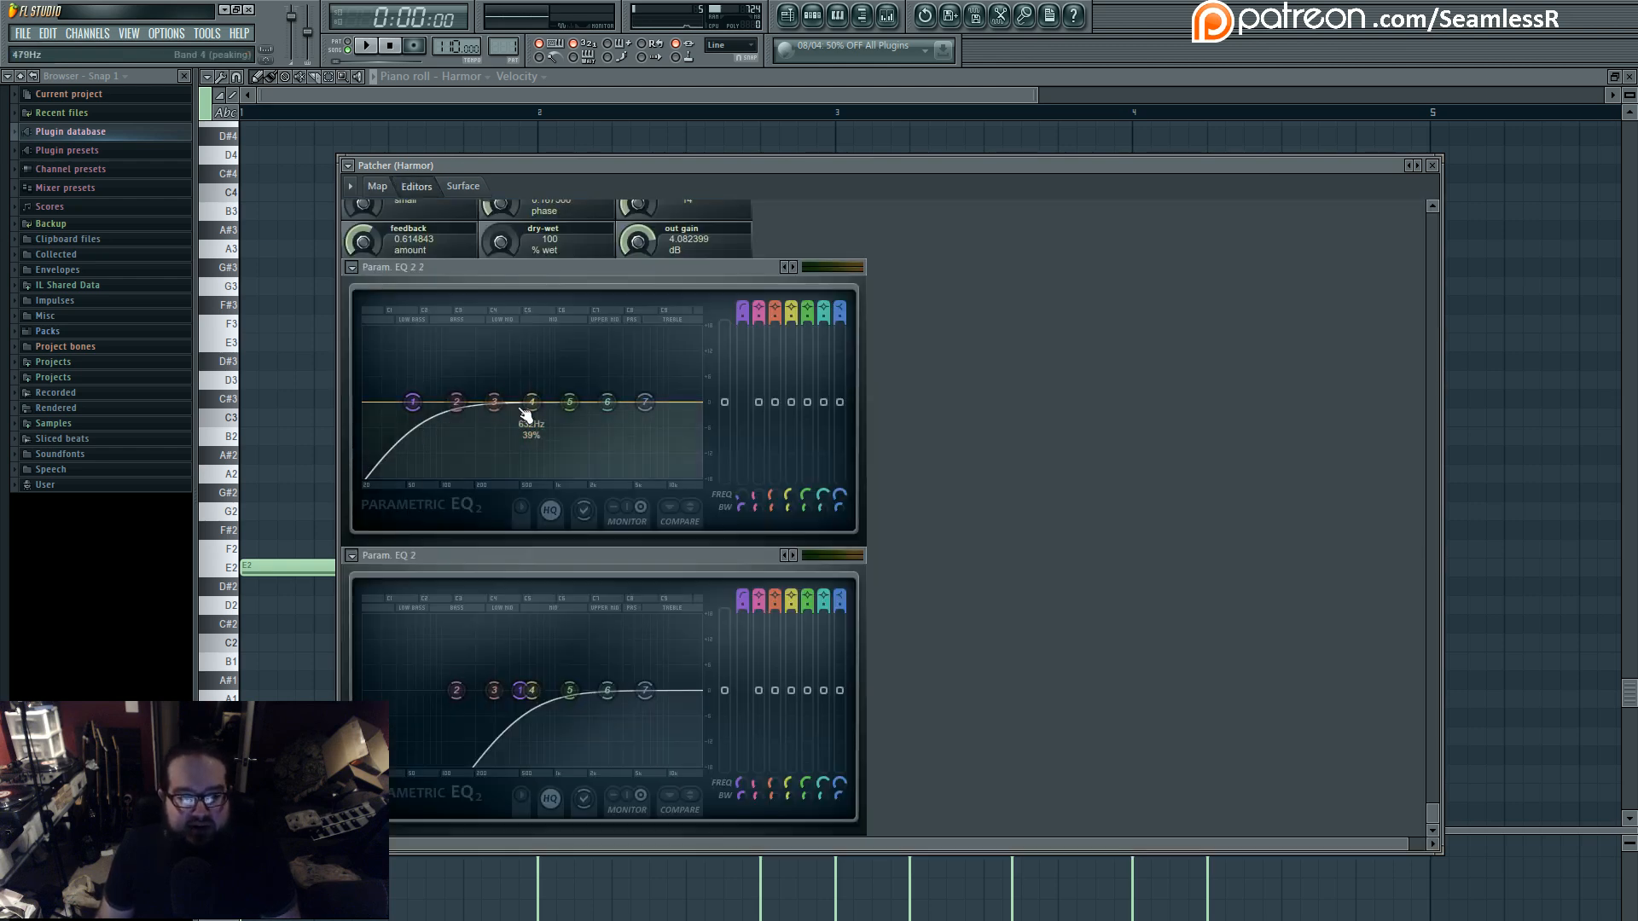
left_click(391, 191)
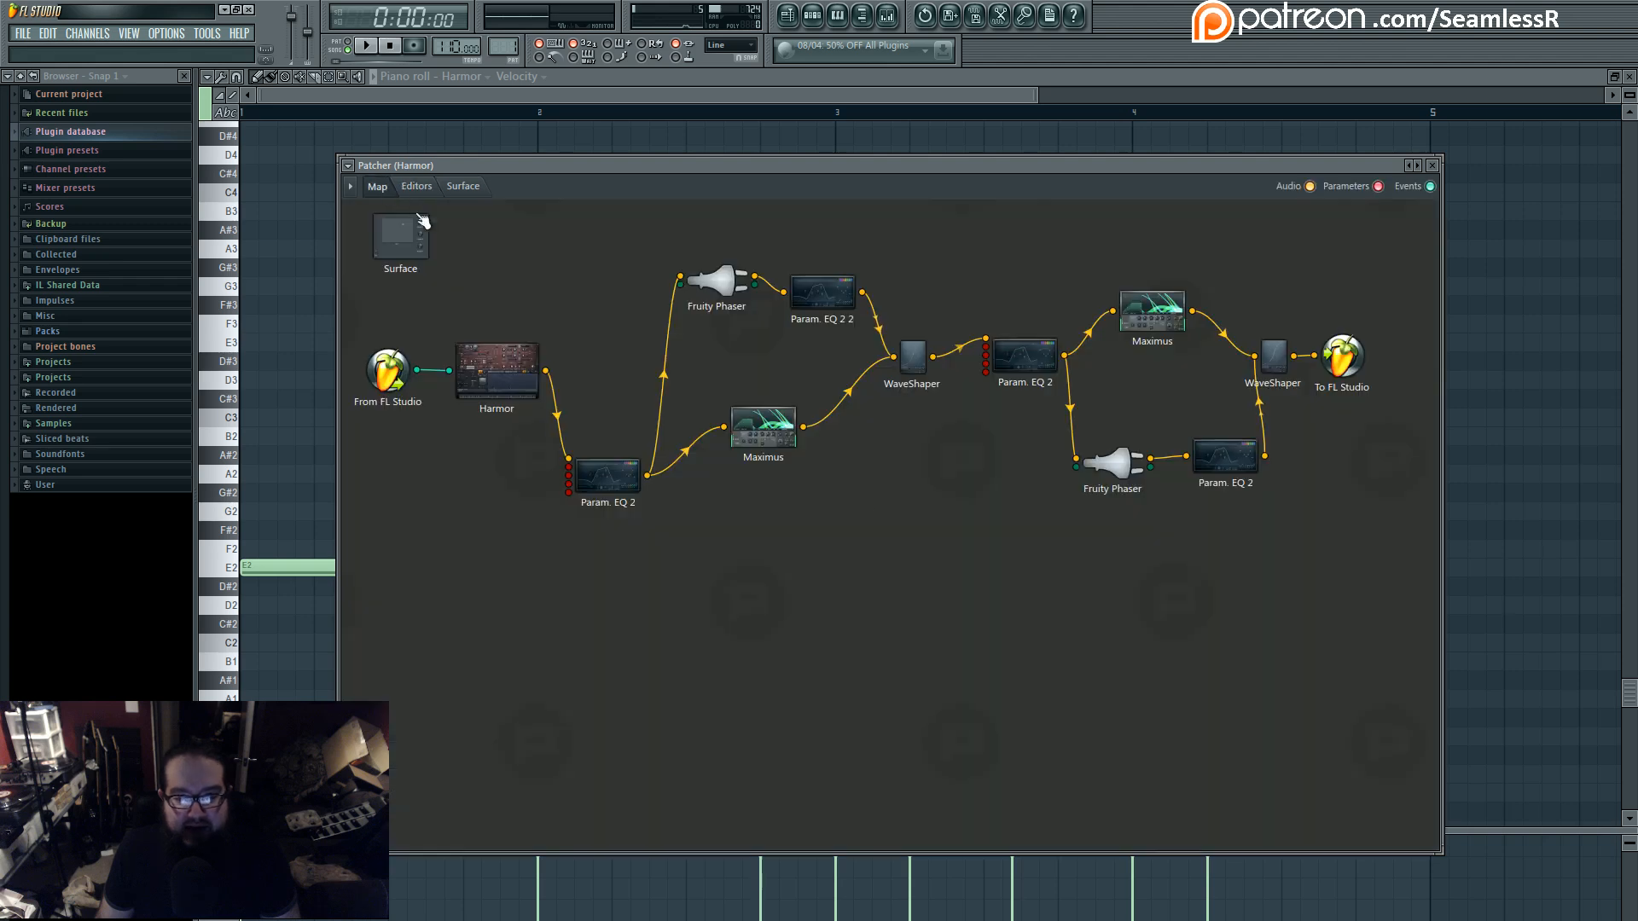
double_click(1226, 465)
left_click(381, 189)
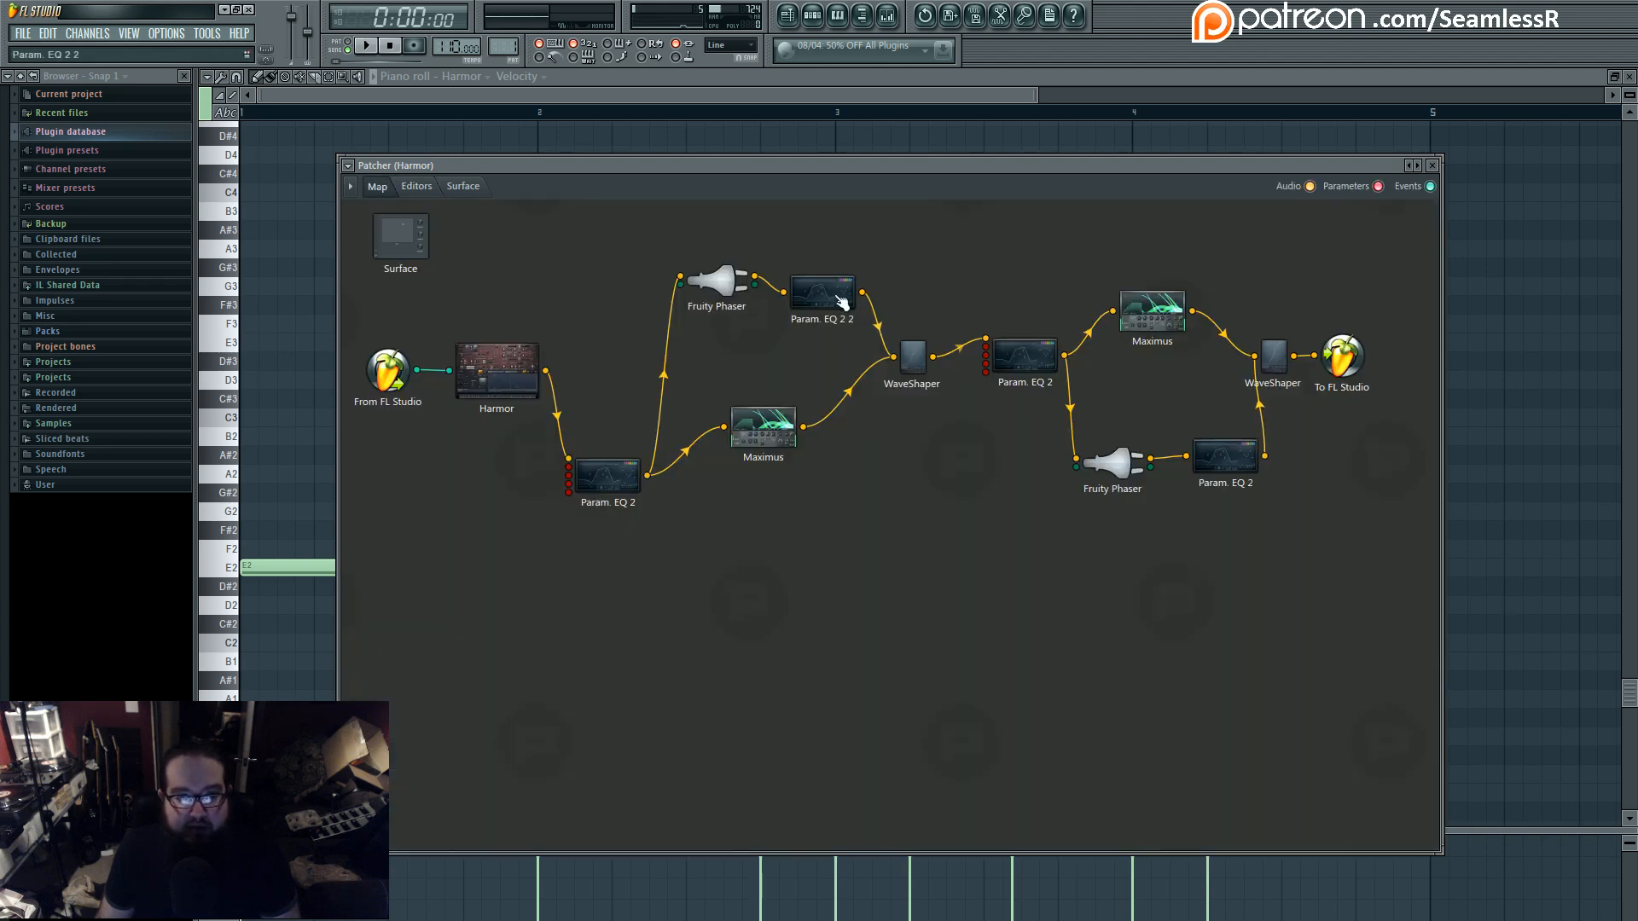
- Raise the first Param. EQ 2 between its two branches, and place the second Maximus below the second Fruity Phaser and its EQ
left_click_drag(764, 433, 759, 437)
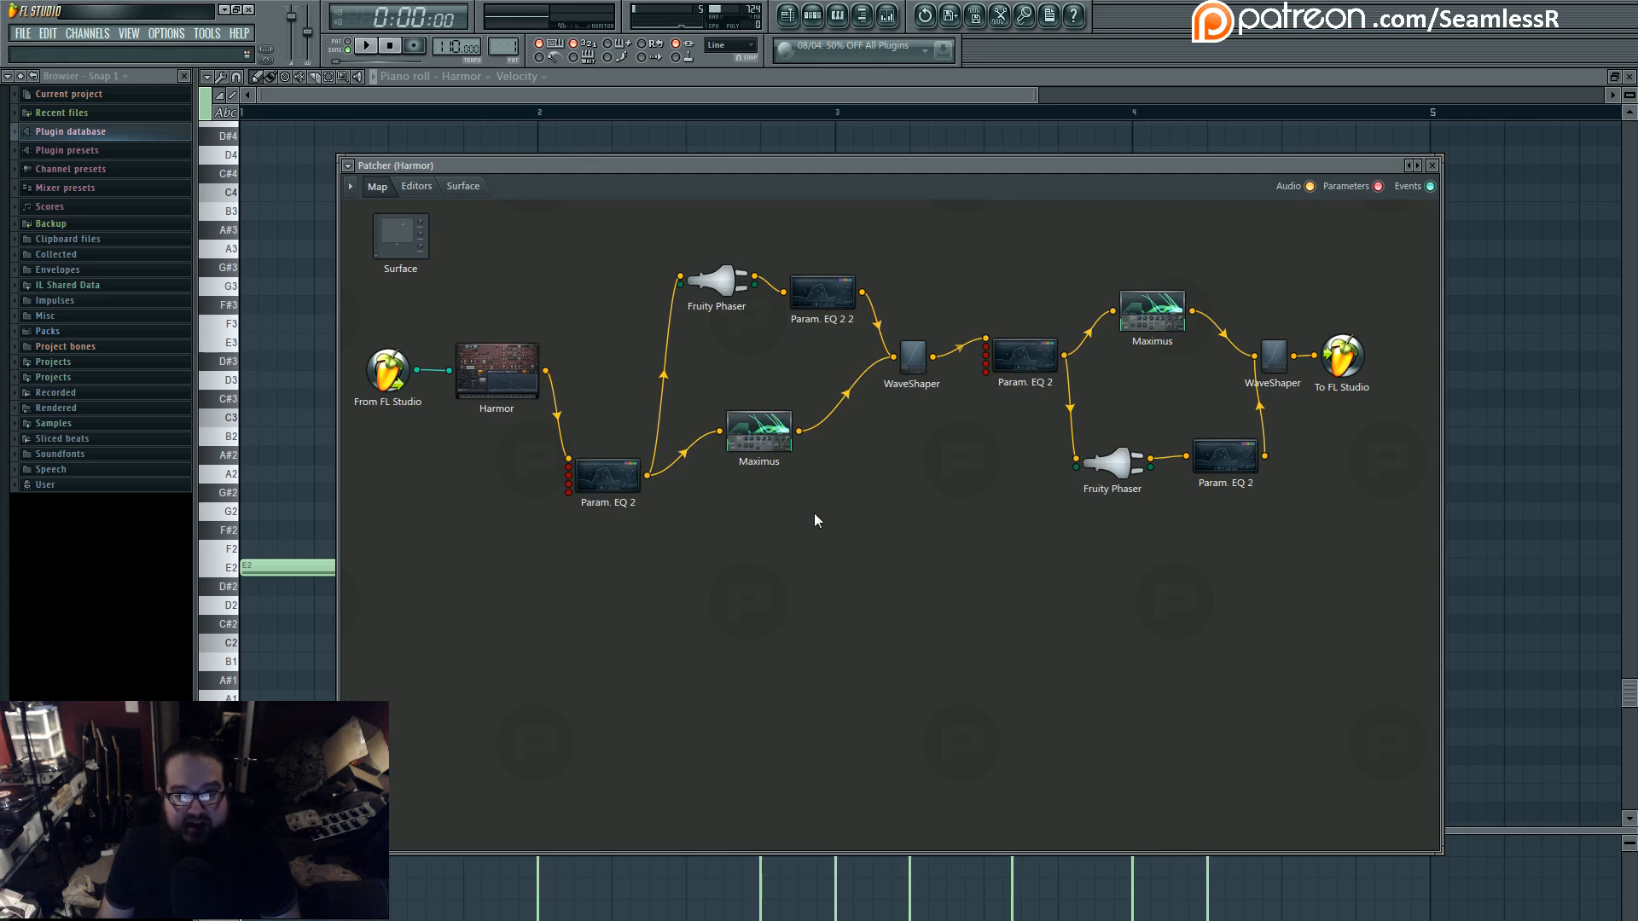
left_click_drag(607, 474, 624, 396)
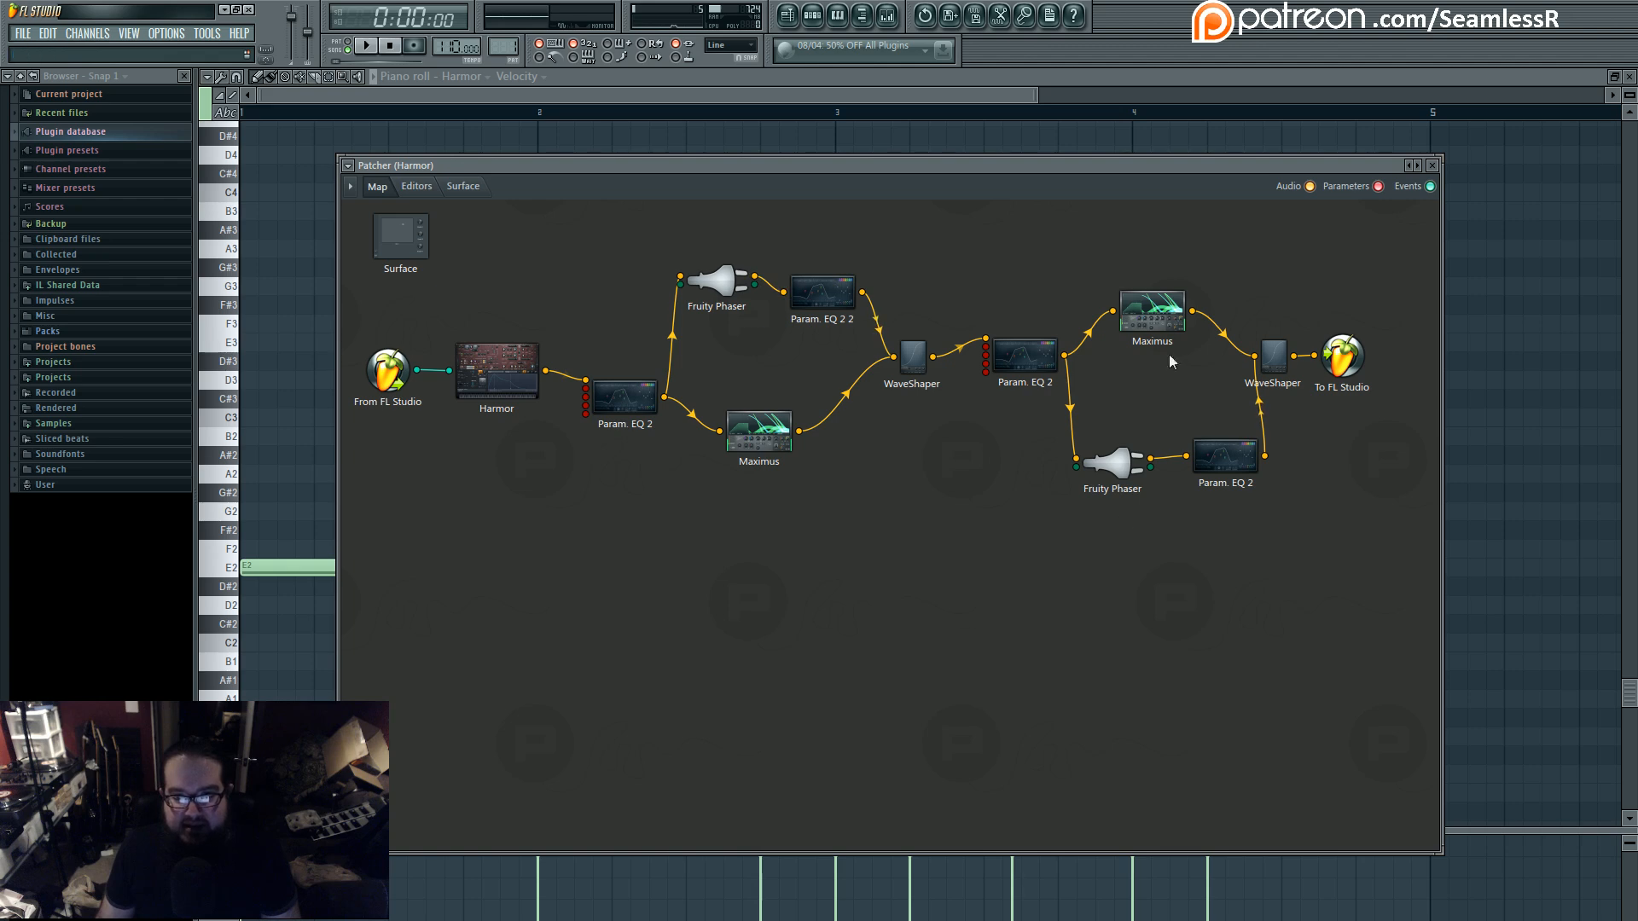
left_click_drag(1157, 317, 1149, 418)
left_click_drag(1114, 464, 1115, 260)
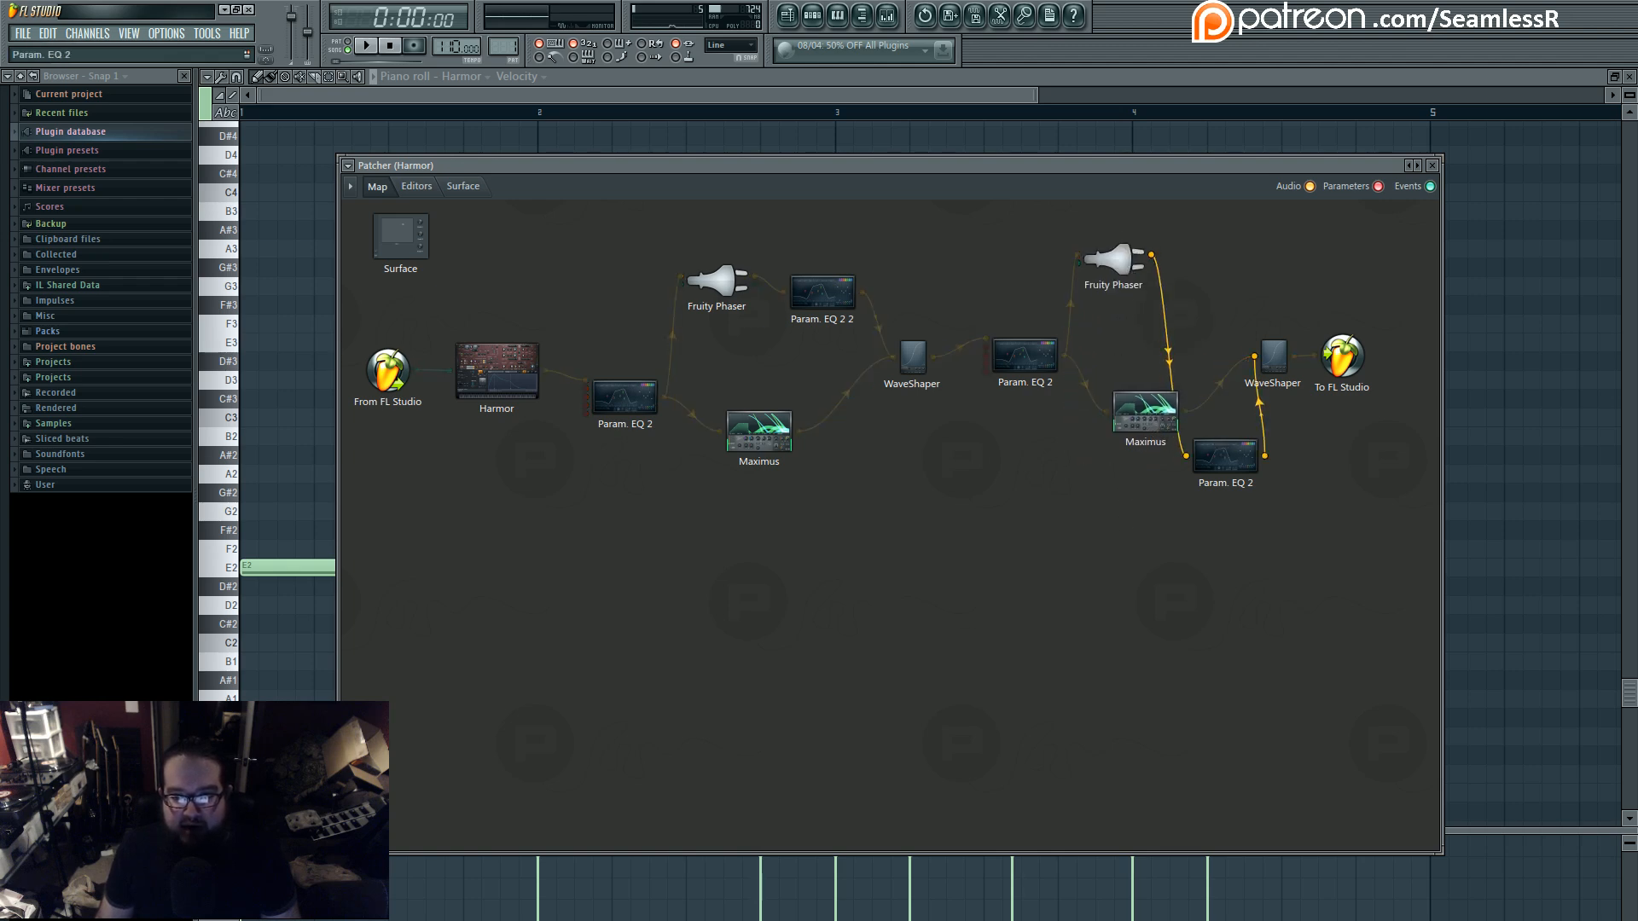
left_click_drag(1225, 456, 1220, 258)
left_click_drag(1149, 421, 1149, 446)
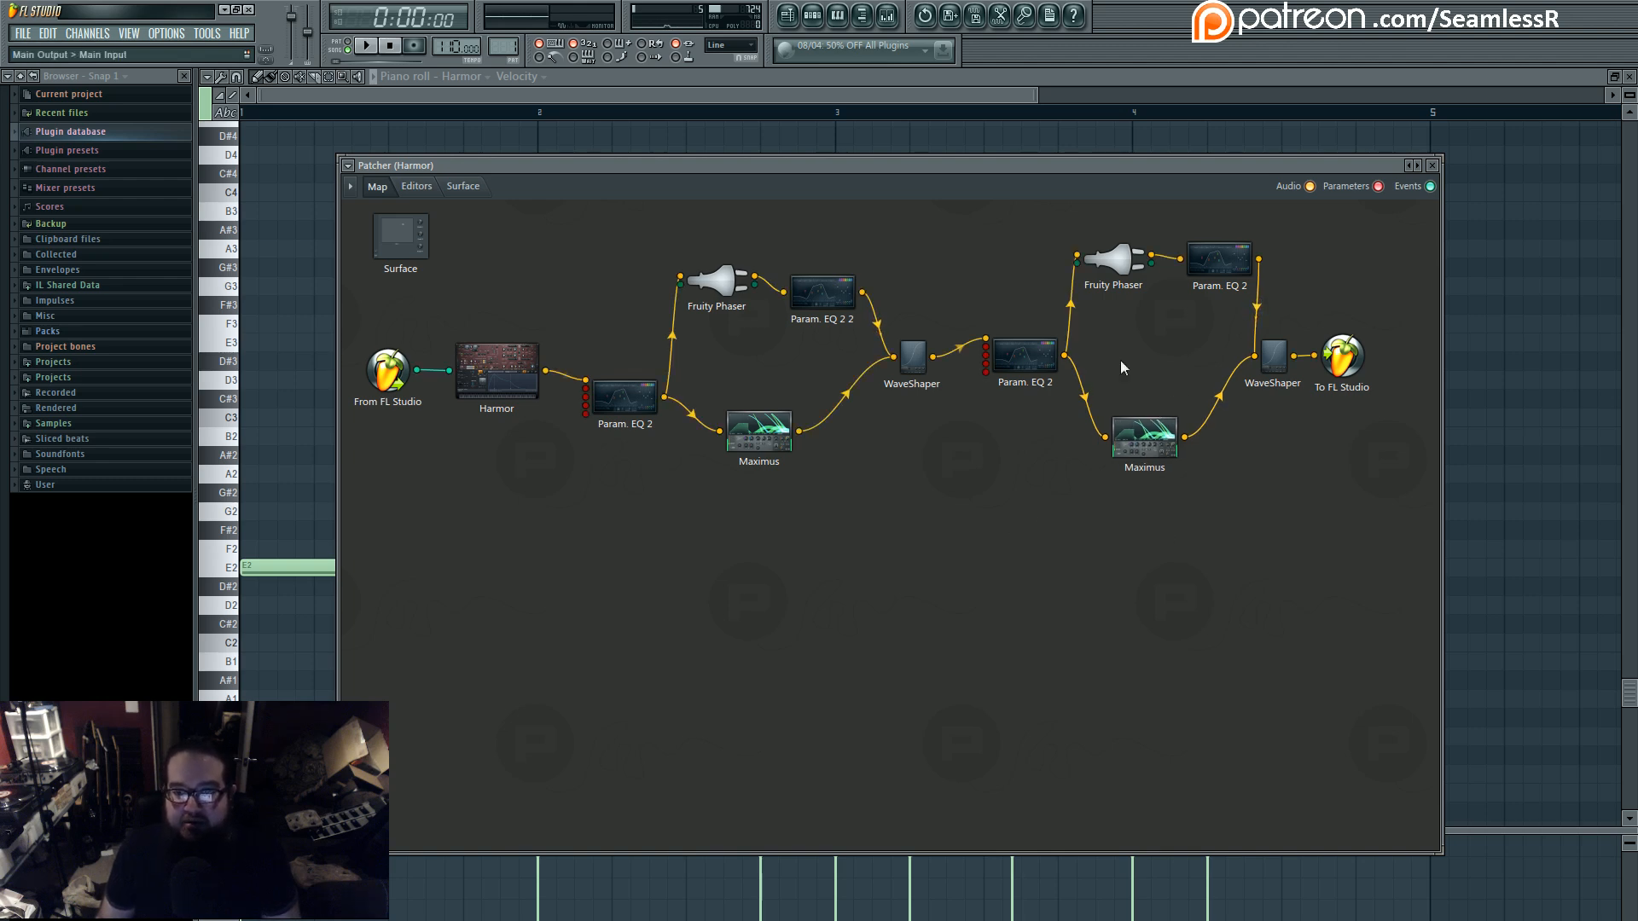
- Adjust the positions of the three Param. EQ 2 modules and the first Fruity Phaser, and look at Harmor's editor before returning to the map
left_click_drag(1220, 259, 1214, 294)
left_click_drag(1015, 382, 1011, 409)
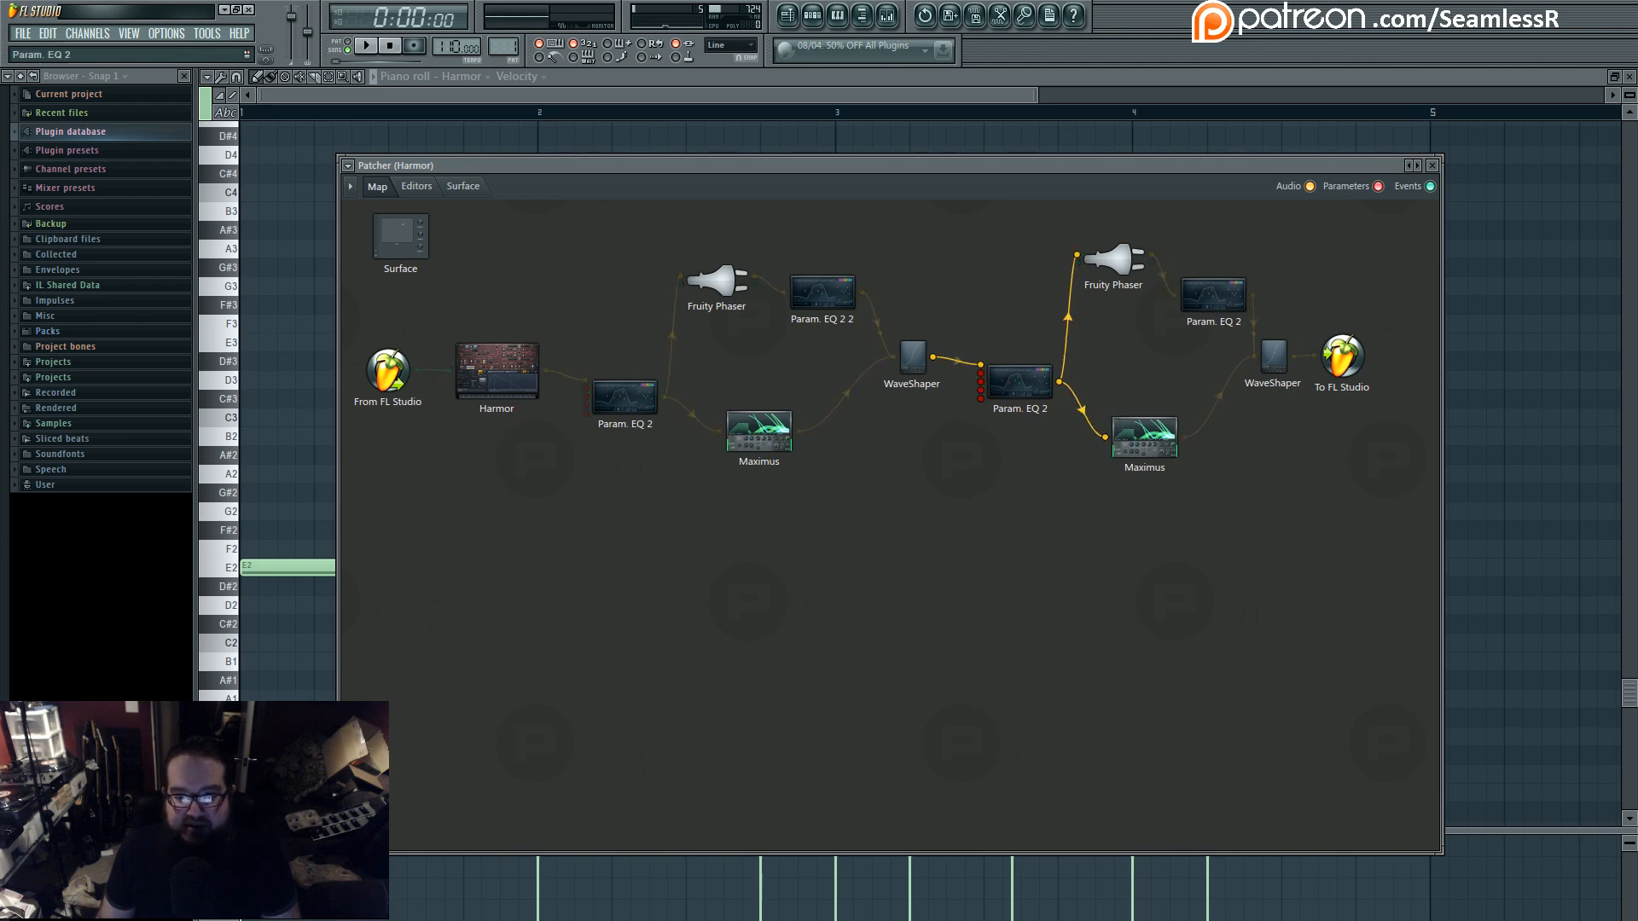
left_click_drag(629, 399, 628, 385)
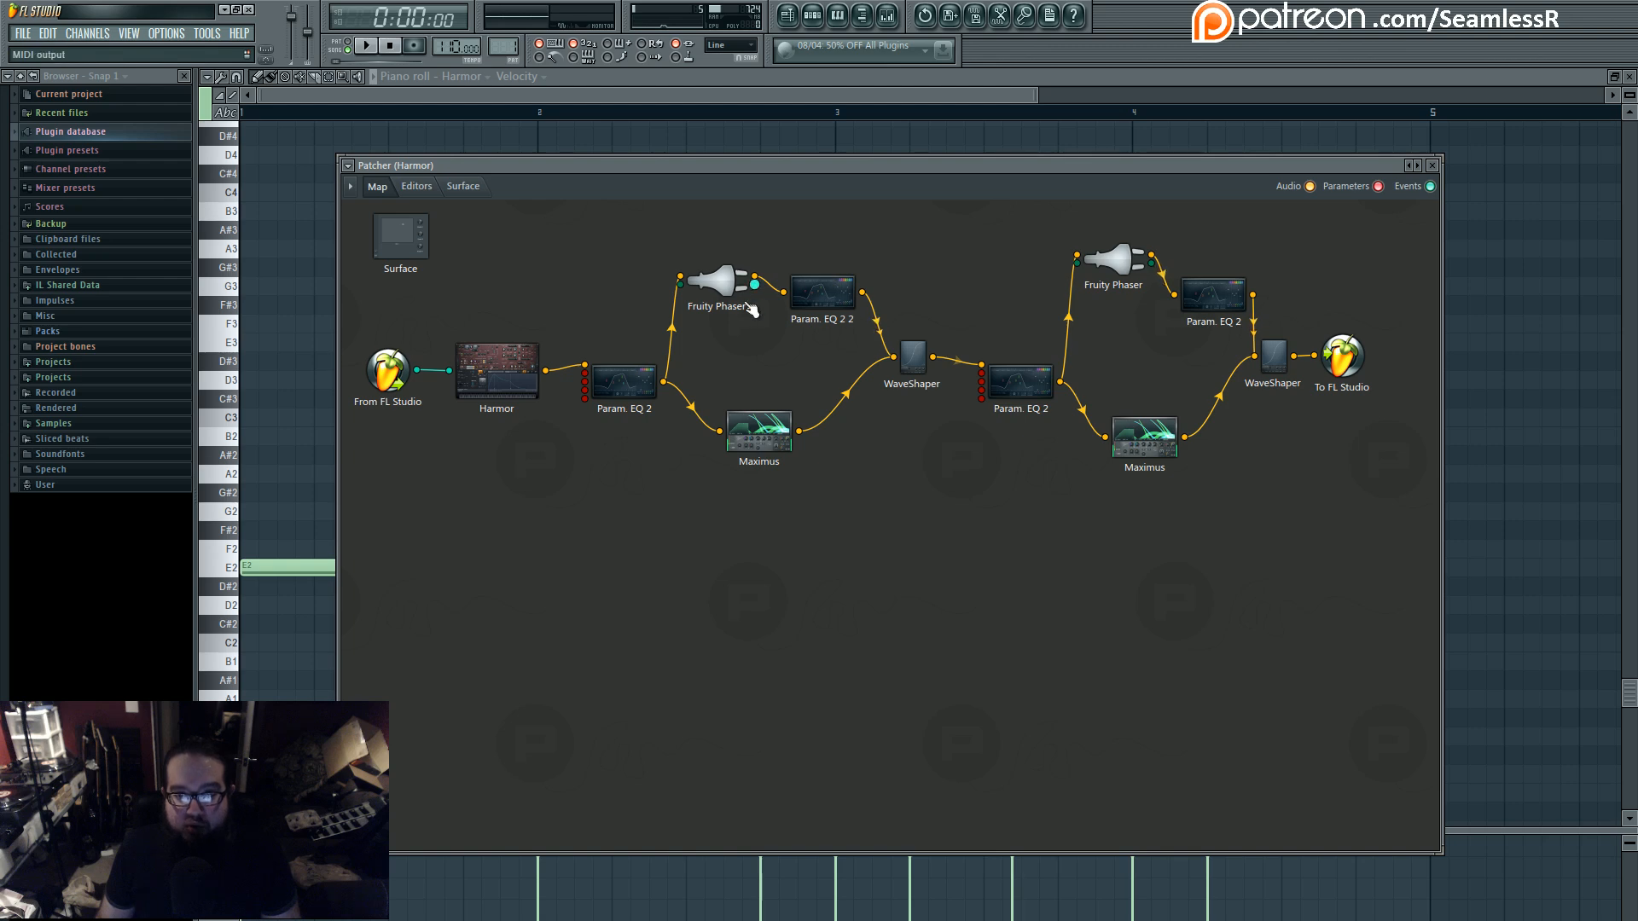
left_click_drag(748, 305, 749, 331)
double_click(499, 372)
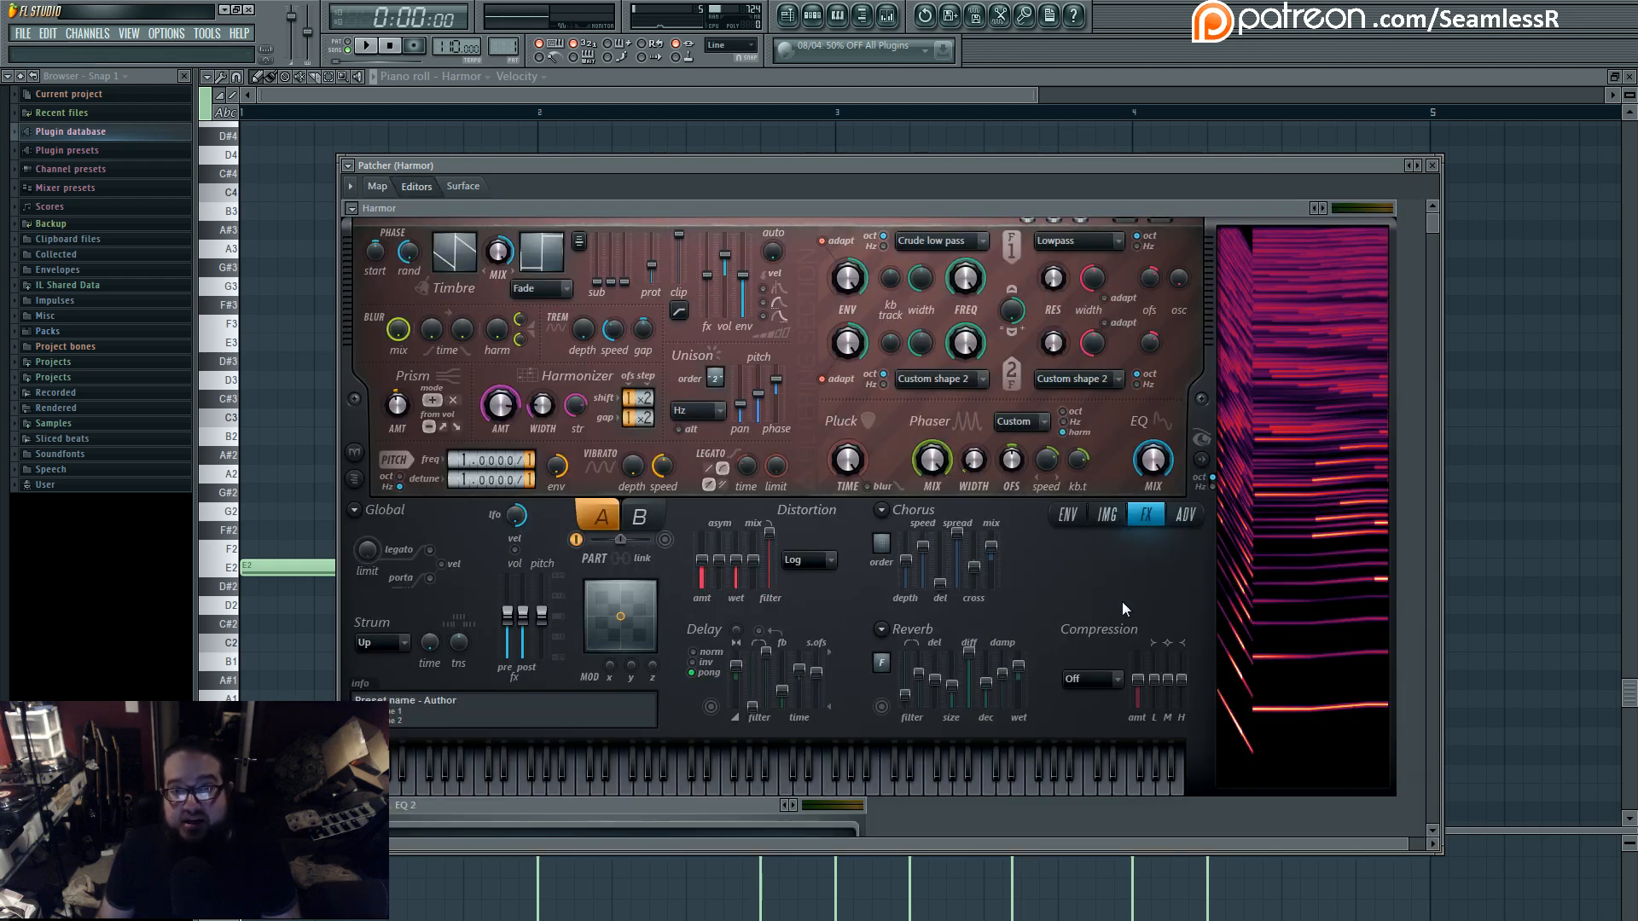
left_click(378, 186)
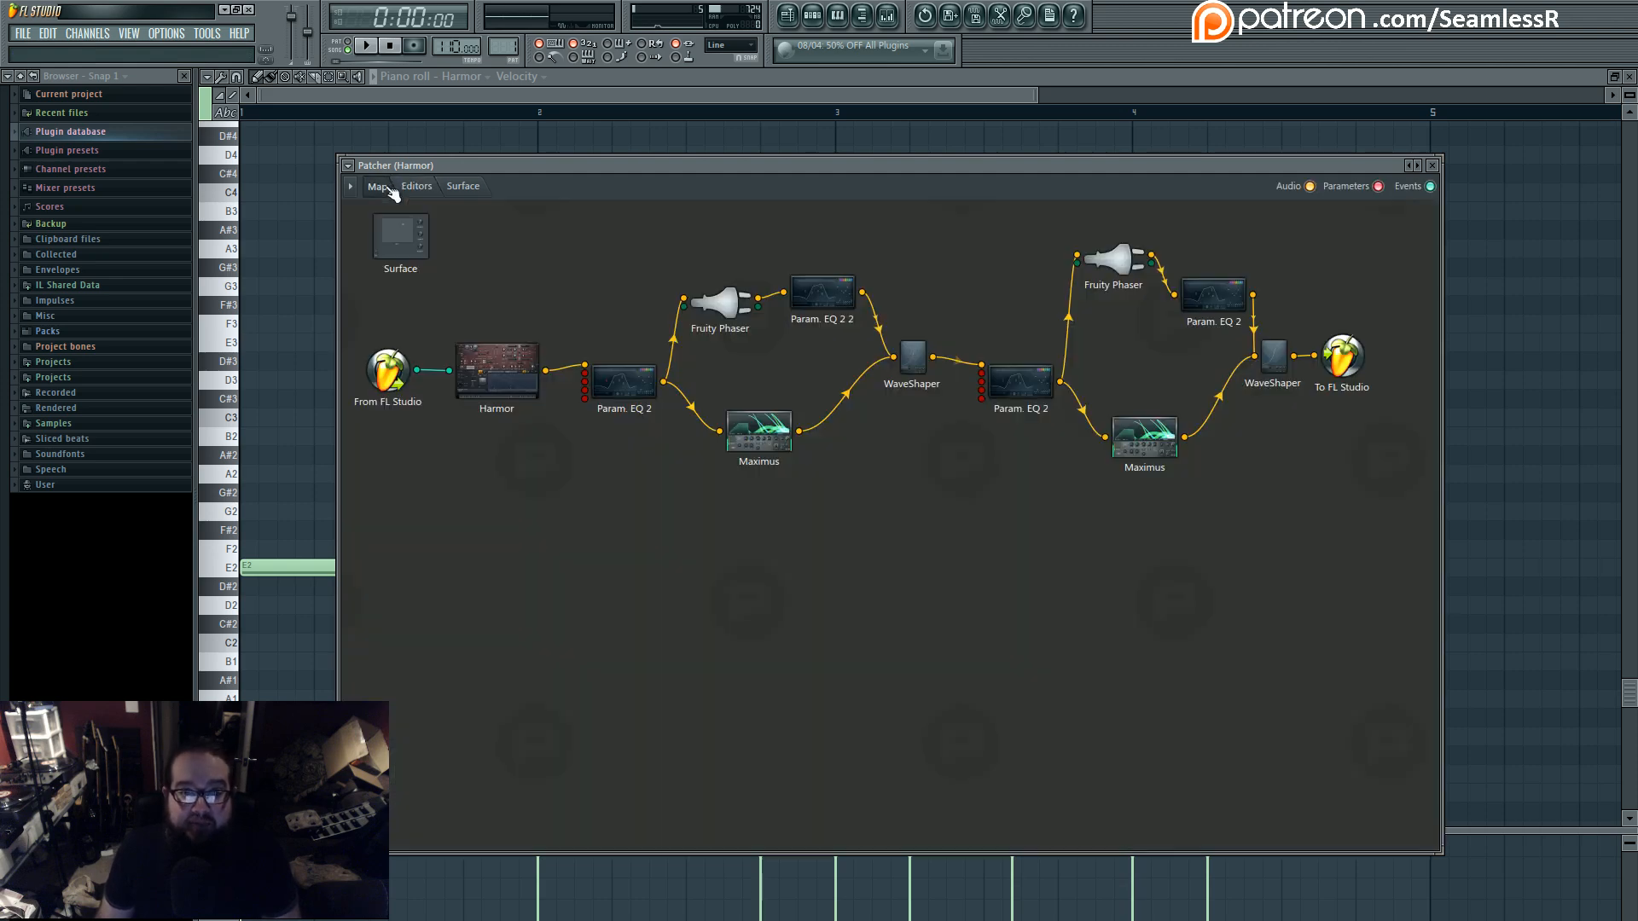
- Line up the second Fruity Phaser with the EQ after it, and look over Harmor's editor before returning to the map
left_click_drag(1112, 259, 1108, 298)
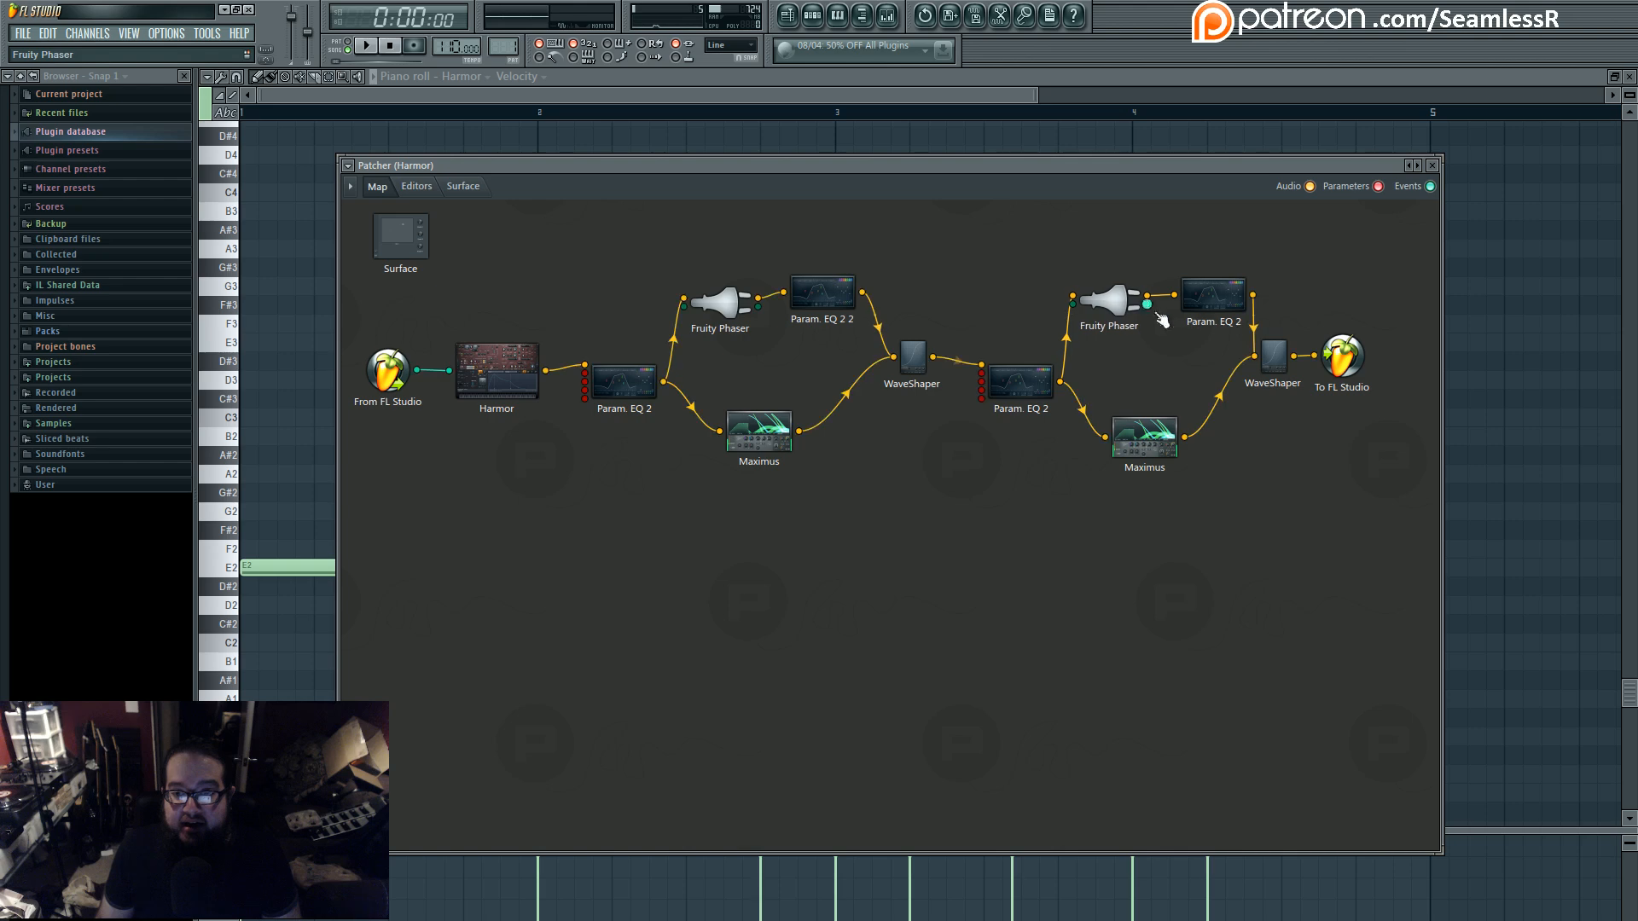
left_click_drag(1213, 295, 1208, 302)
left_click(1243, 615)
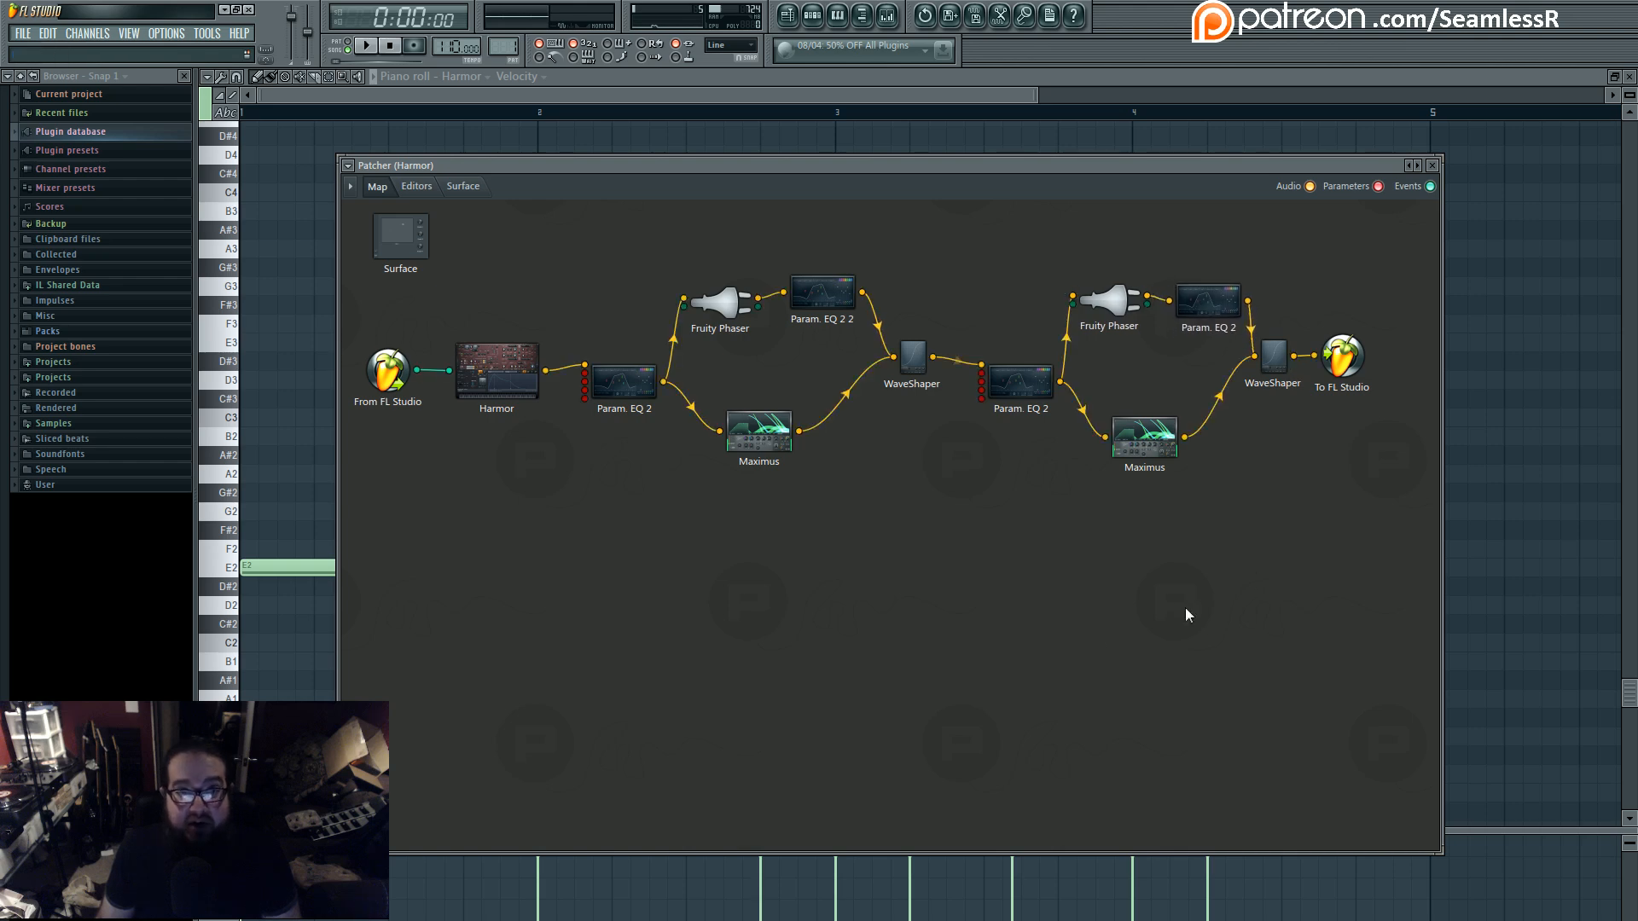
double_click(522, 378)
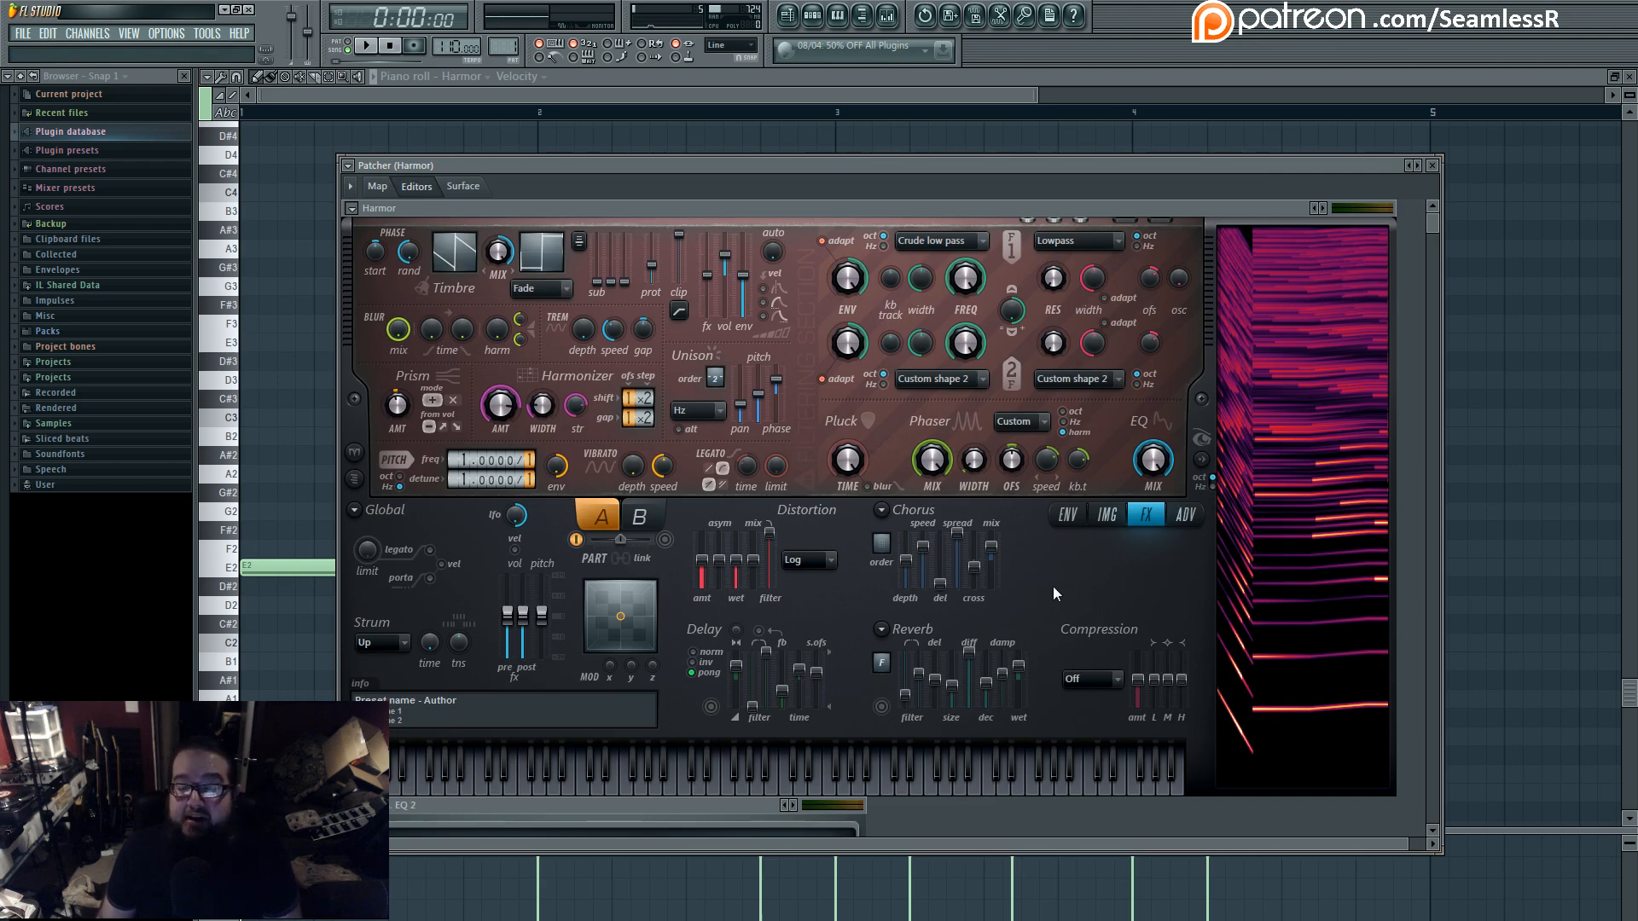
left_click(377, 186)
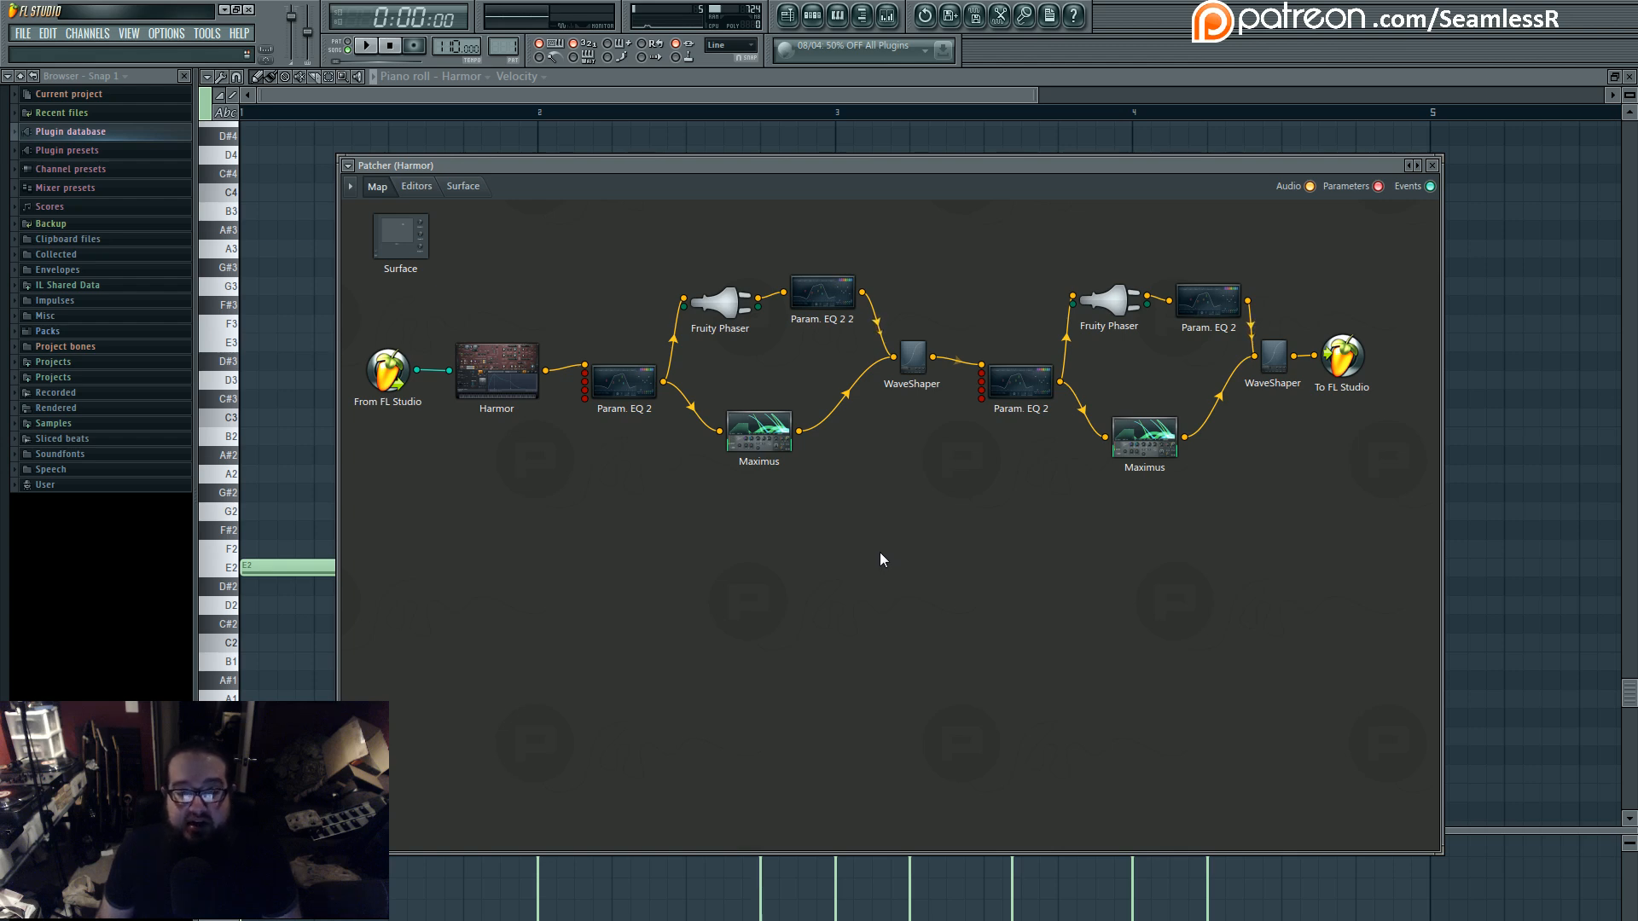
- Even out the map by shifting Param. EQ 2 2, the second effect stage, the last WaveShaper and the To FL Studio output
left_click_drag(822, 301, 826, 314)
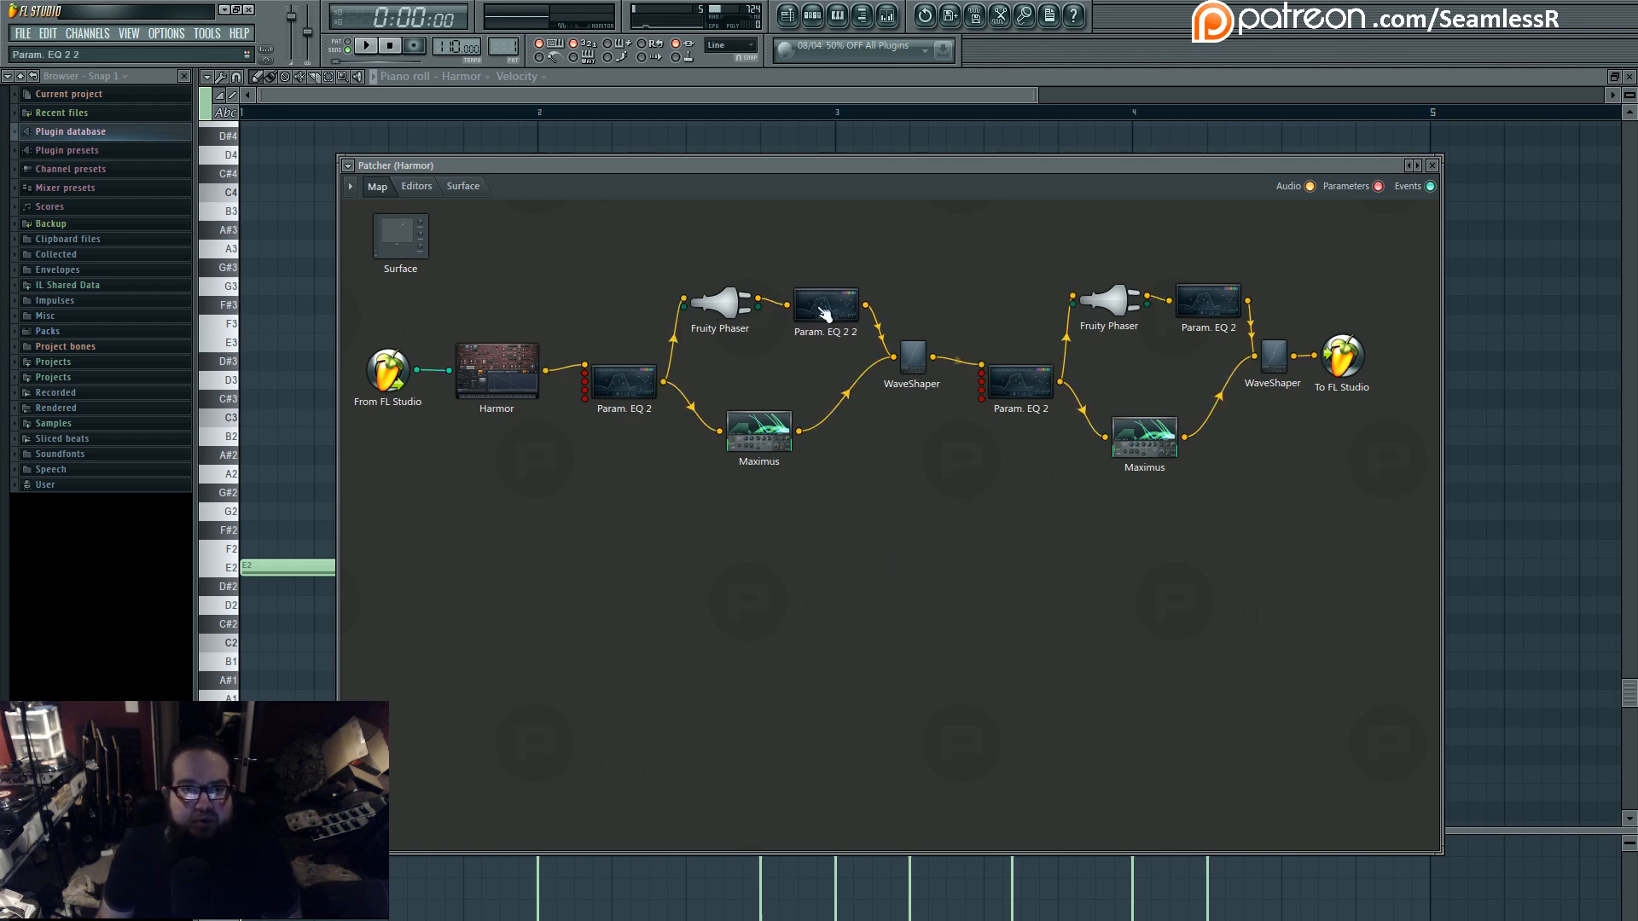
left_click_drag(1112, 306, 1111, 314)
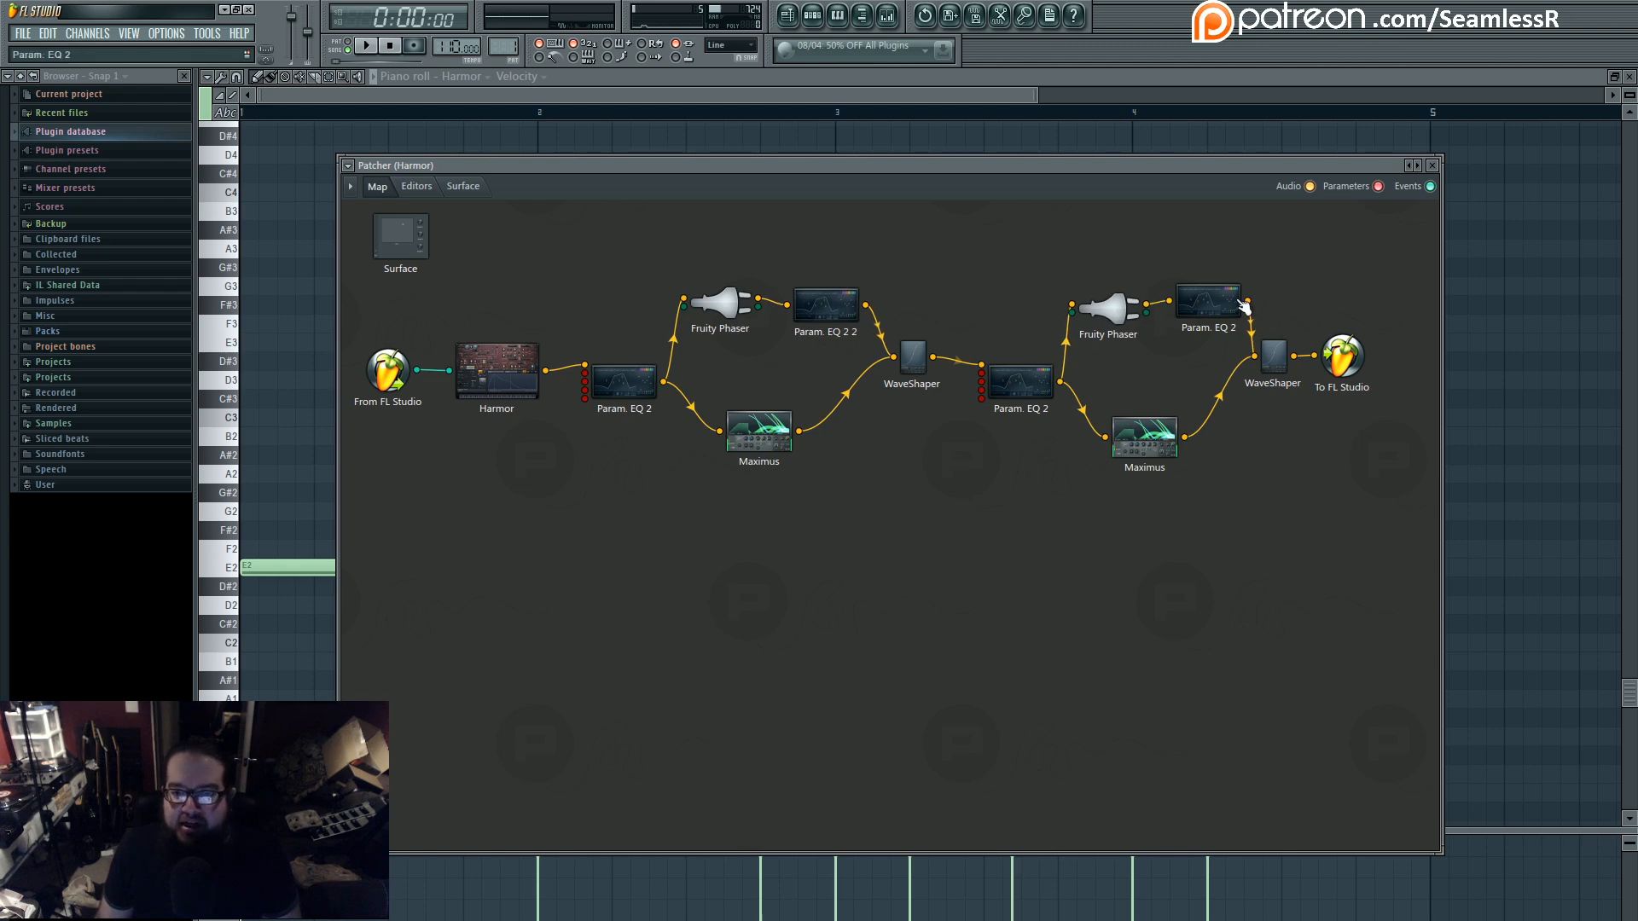
left_click_drag(1231, 305, 1230, 310)
left_click_drag(1341, 358, 1372, 381)
left_click_drag(1274, 357, 1301, 369)
left_click_drag(1207, 305, 1115, 322)
left_click_drag(1049, 385, 1038, 373)
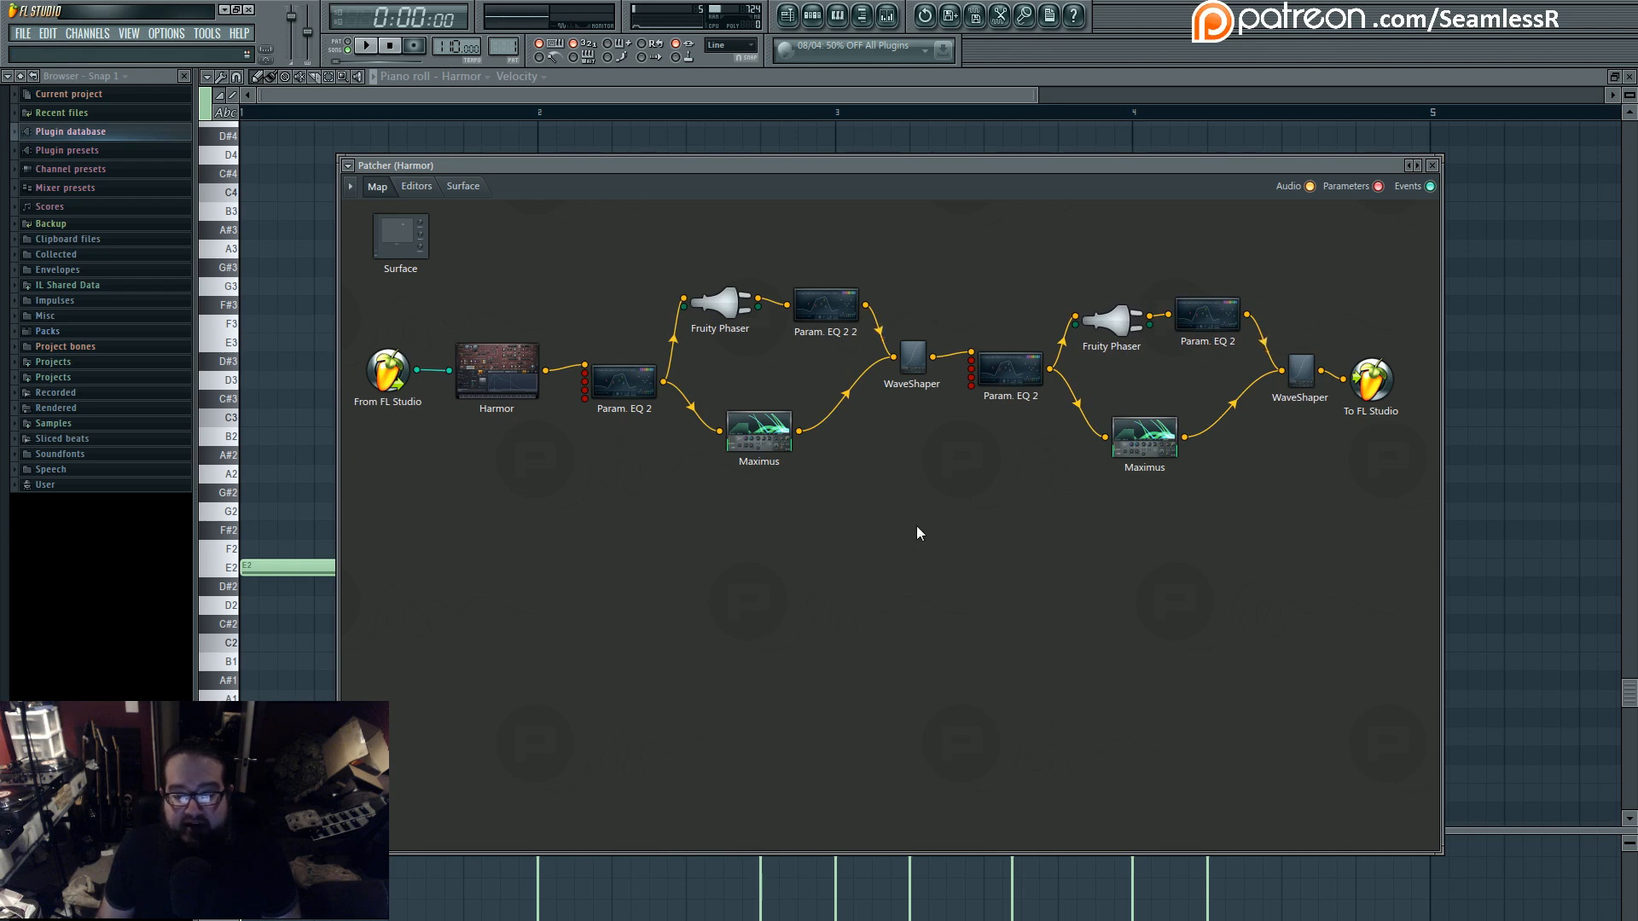
- Highlight the first EQ, Phaser, Maximus and WaveShaper stage as a group, followed by the matching second stage
left_click_drag(562, 263, 936, 499)
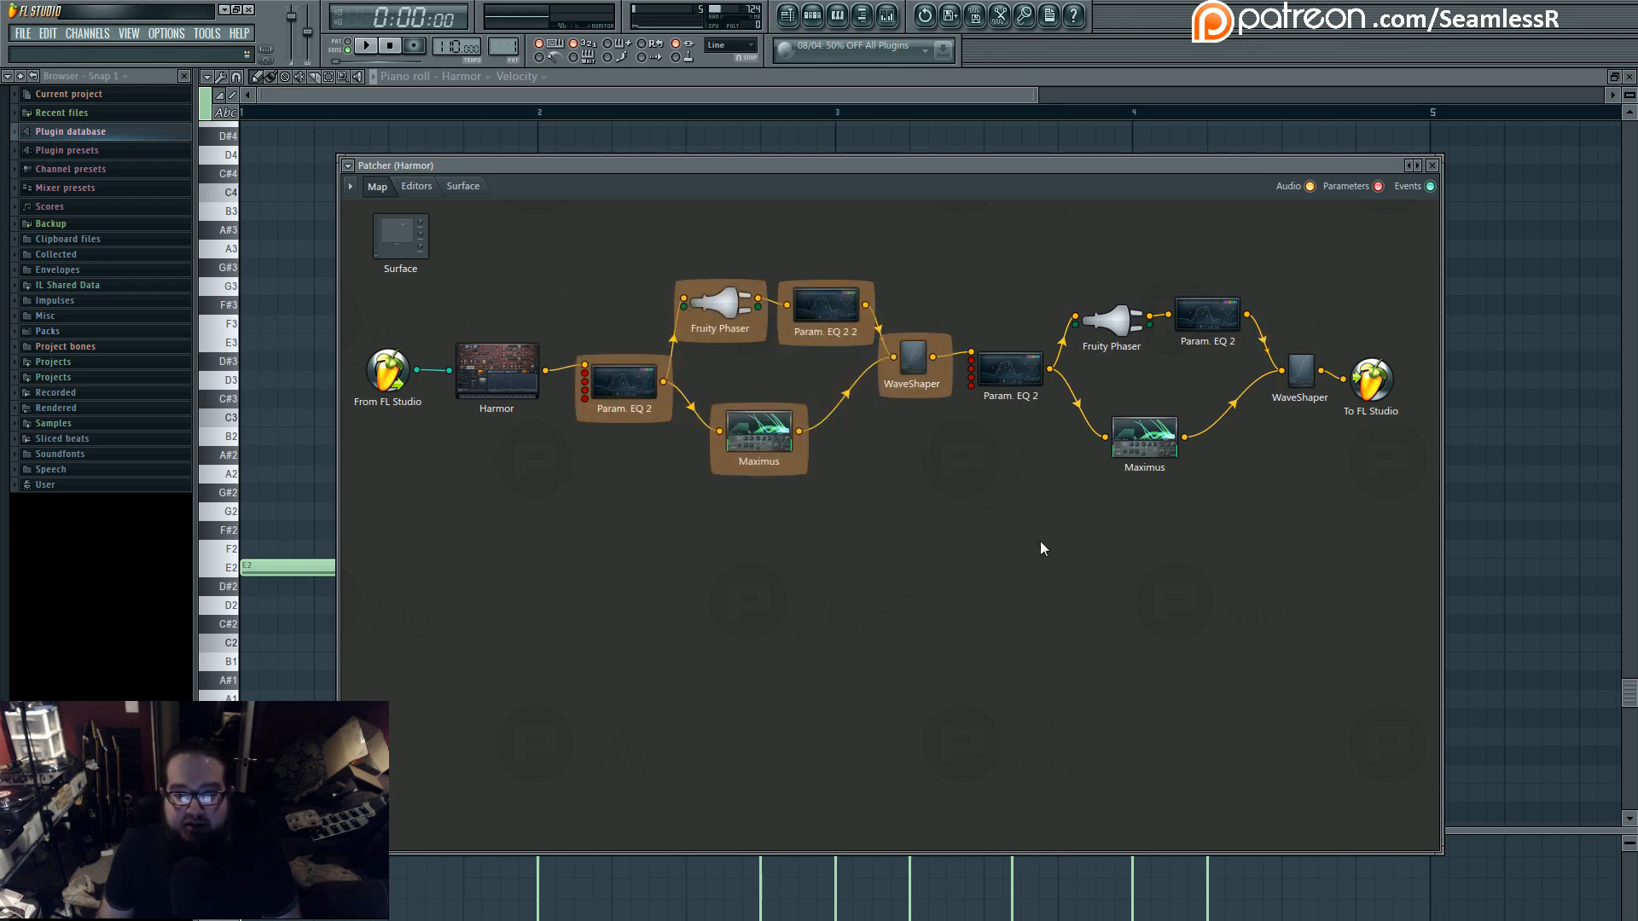
left_click_drag(998, 256, 1312, 570)
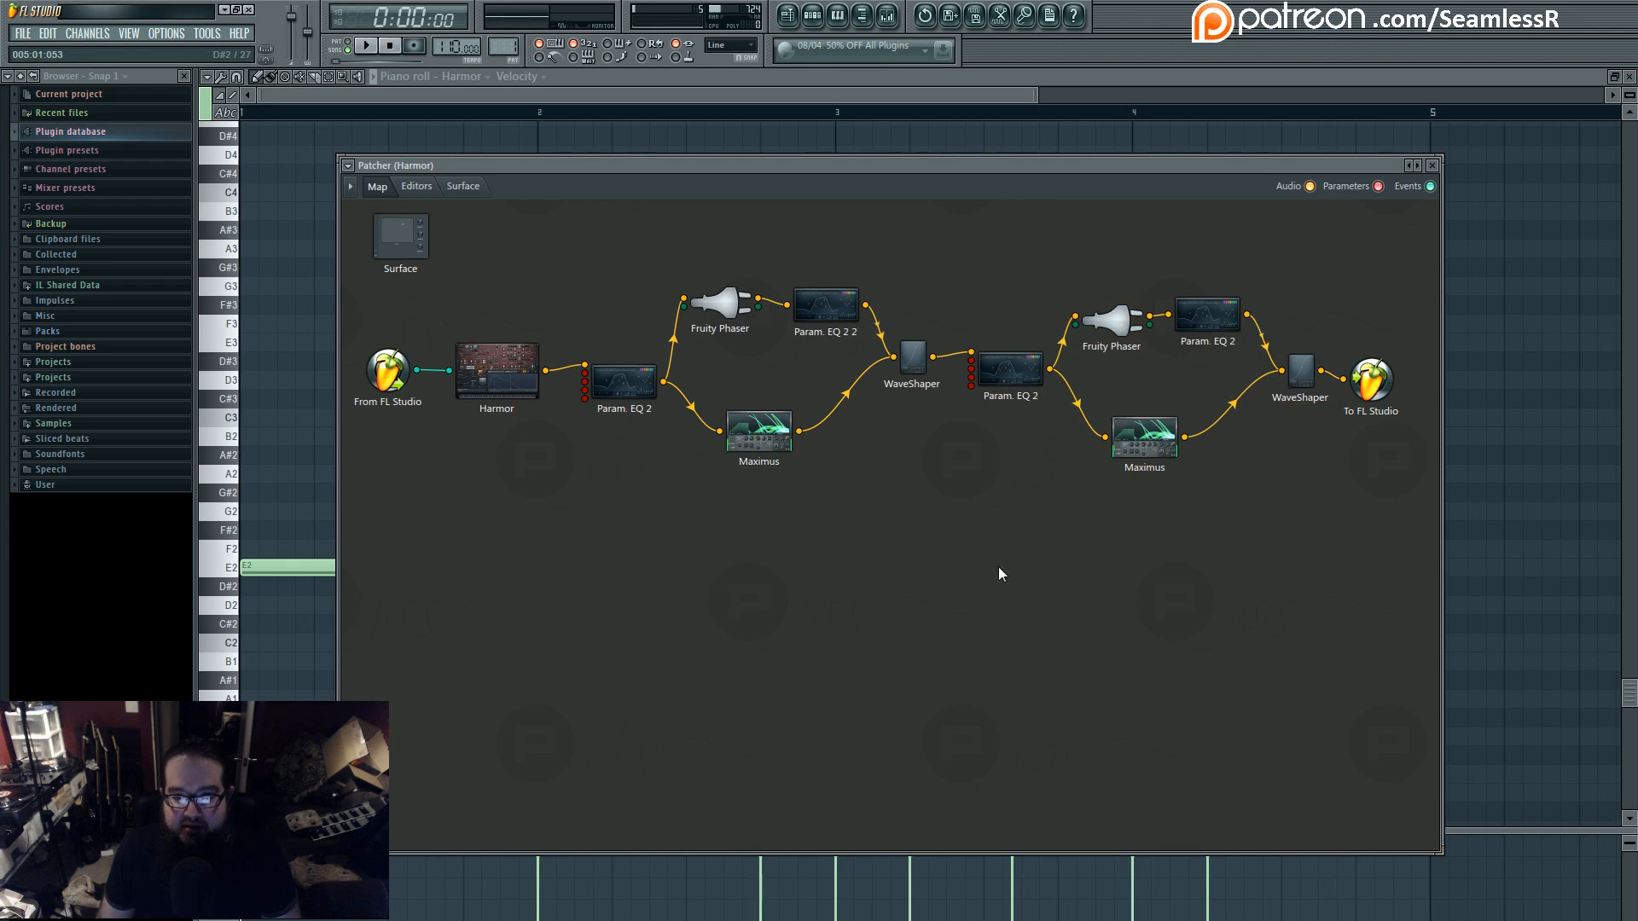
- Play the automated bass arrangement, stop playback, and reopen Harmor's Patcher from the channel rack
key("space")
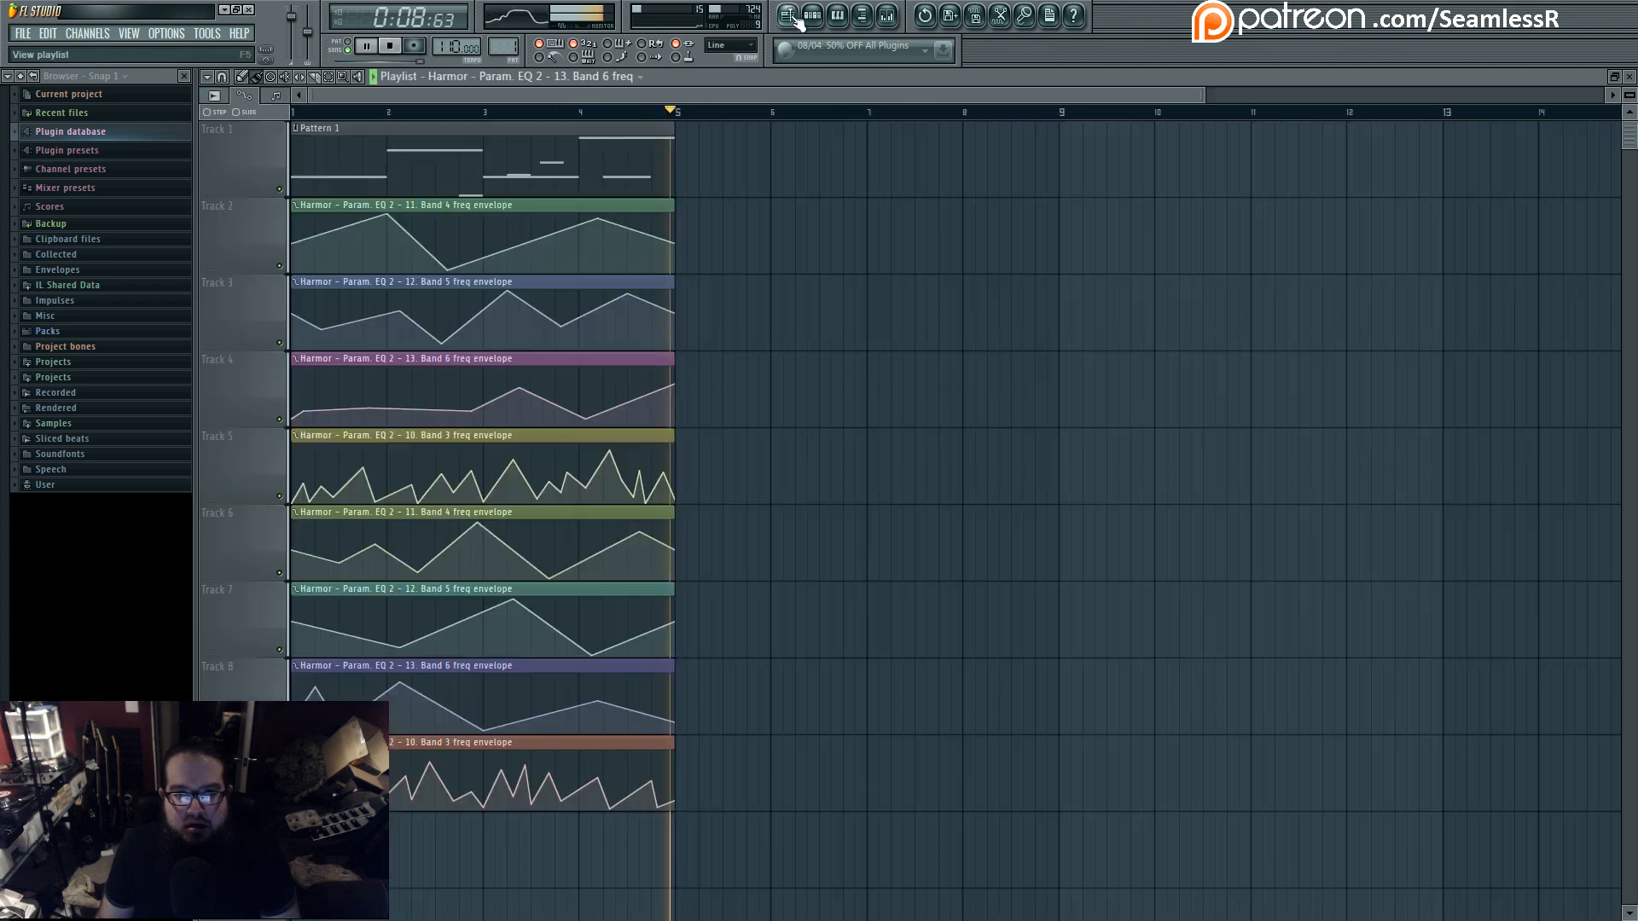
key("space")
left_click(812, 16)
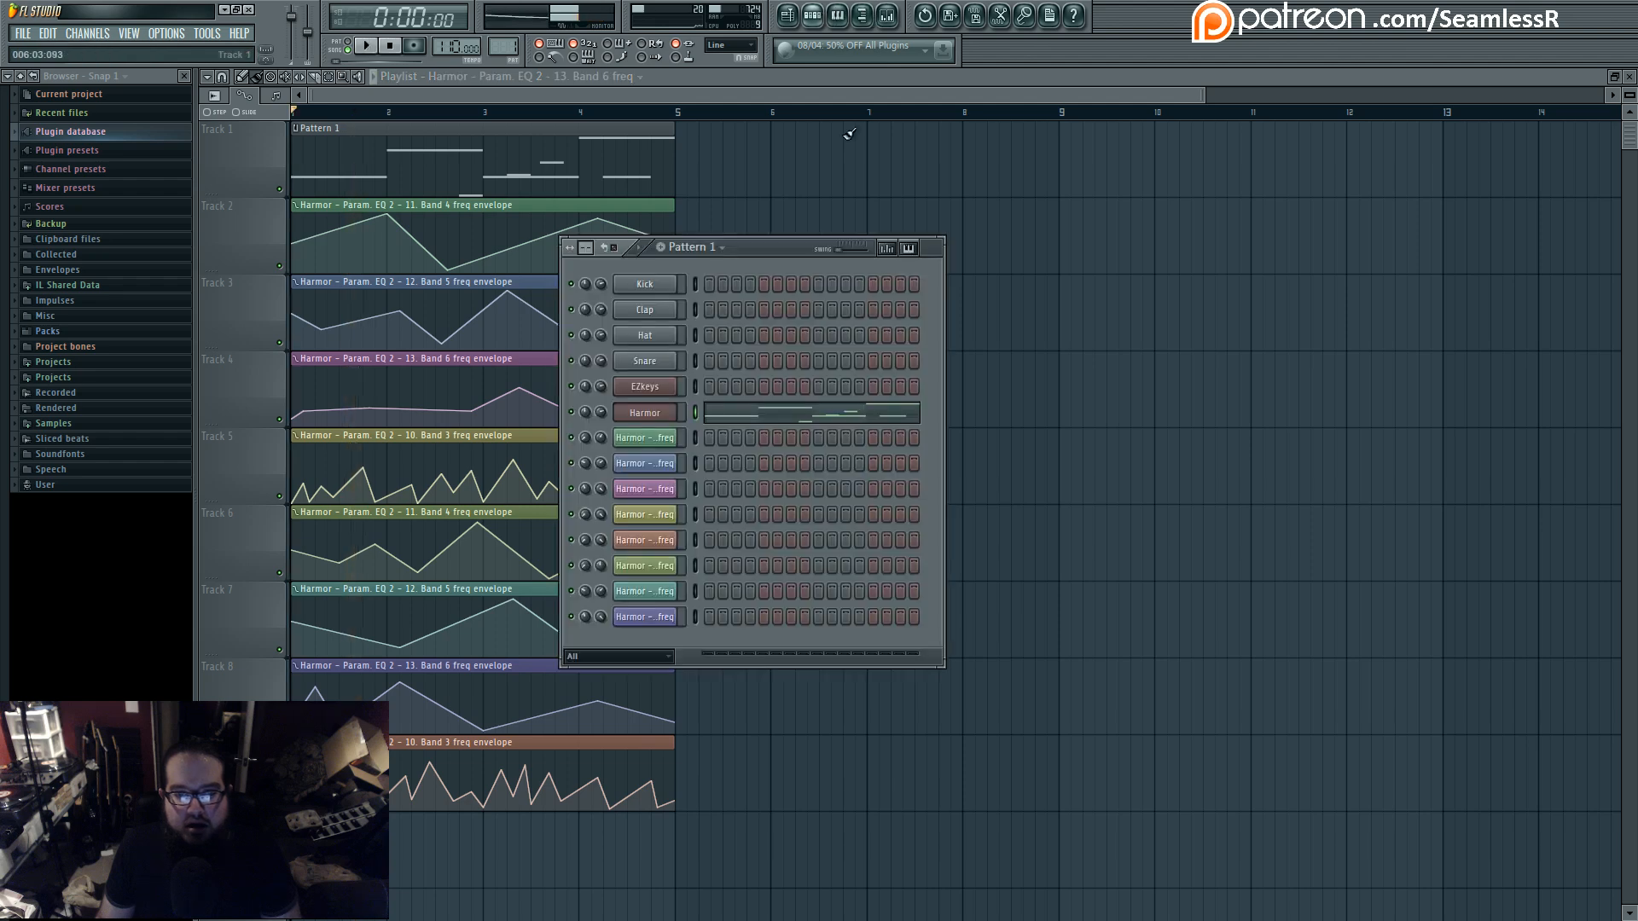
left_click(660, 417)
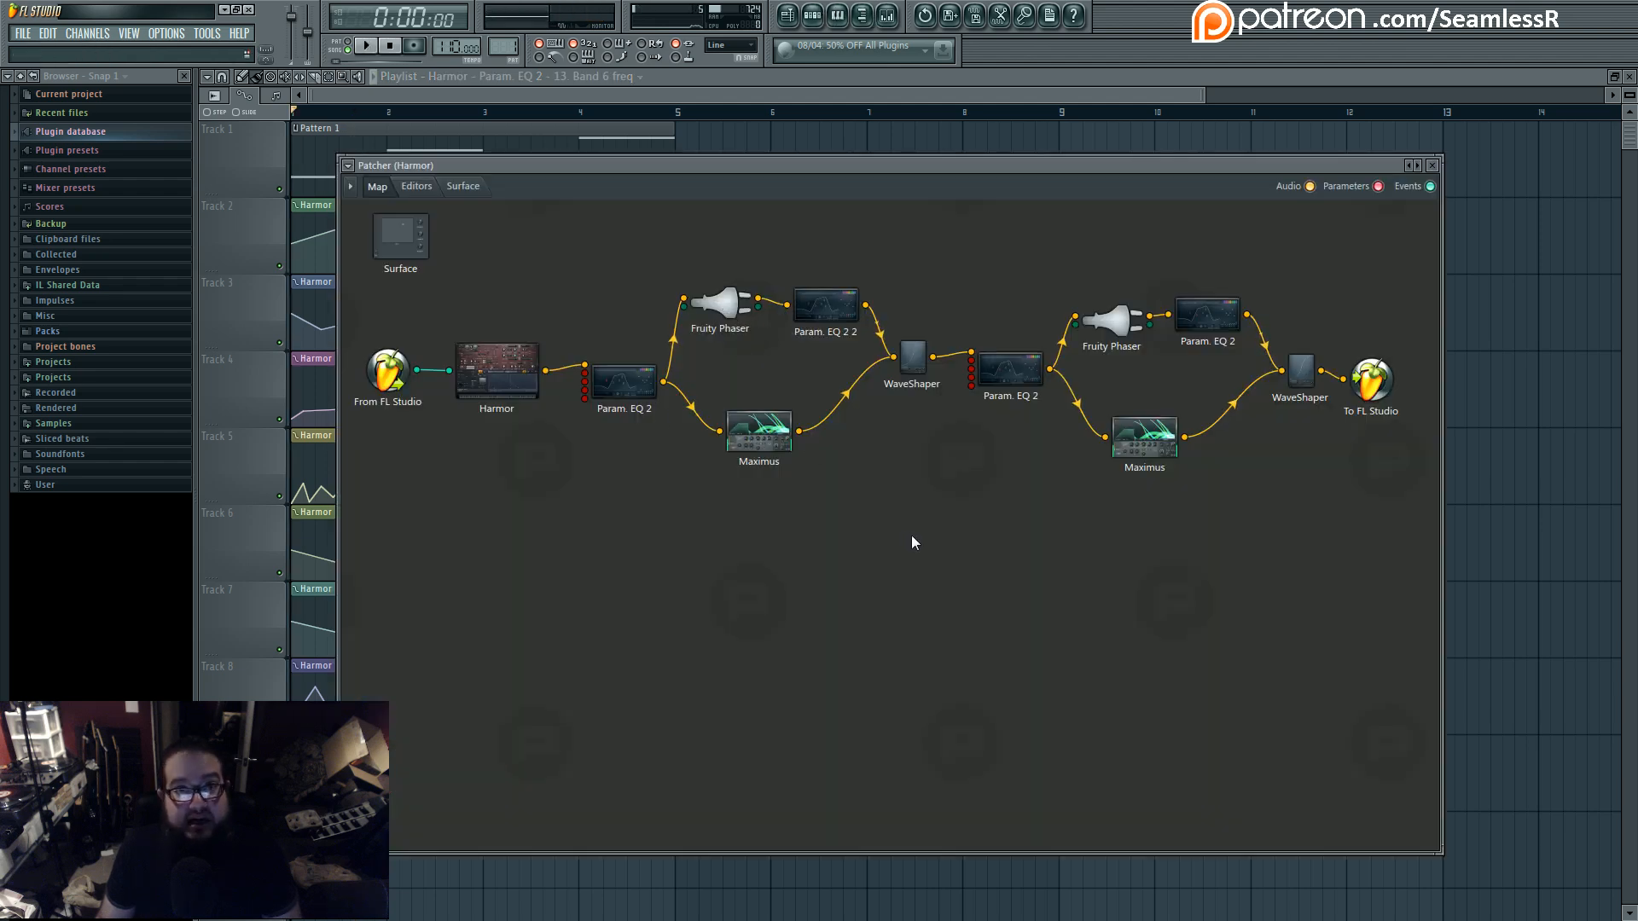
- Look over the first Fruity Phaser's settings and Harmor's editor, returning to the Patcher map after each
double_click(733, 306)
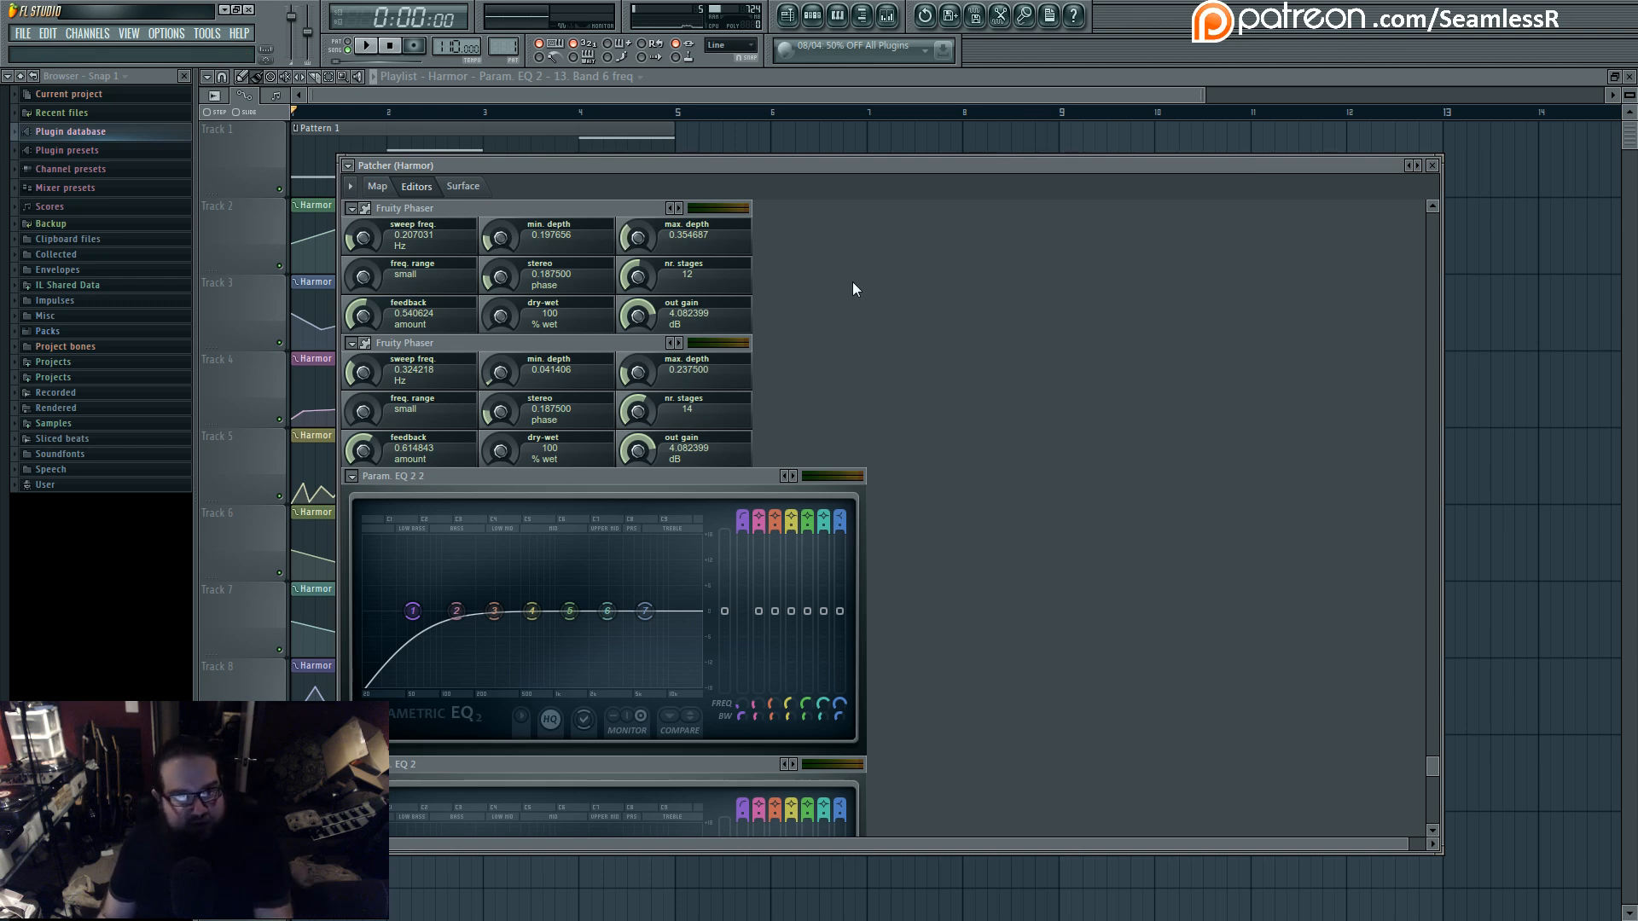
left_click(377, 186)
left_click_drag(468, 168, 525, 148)
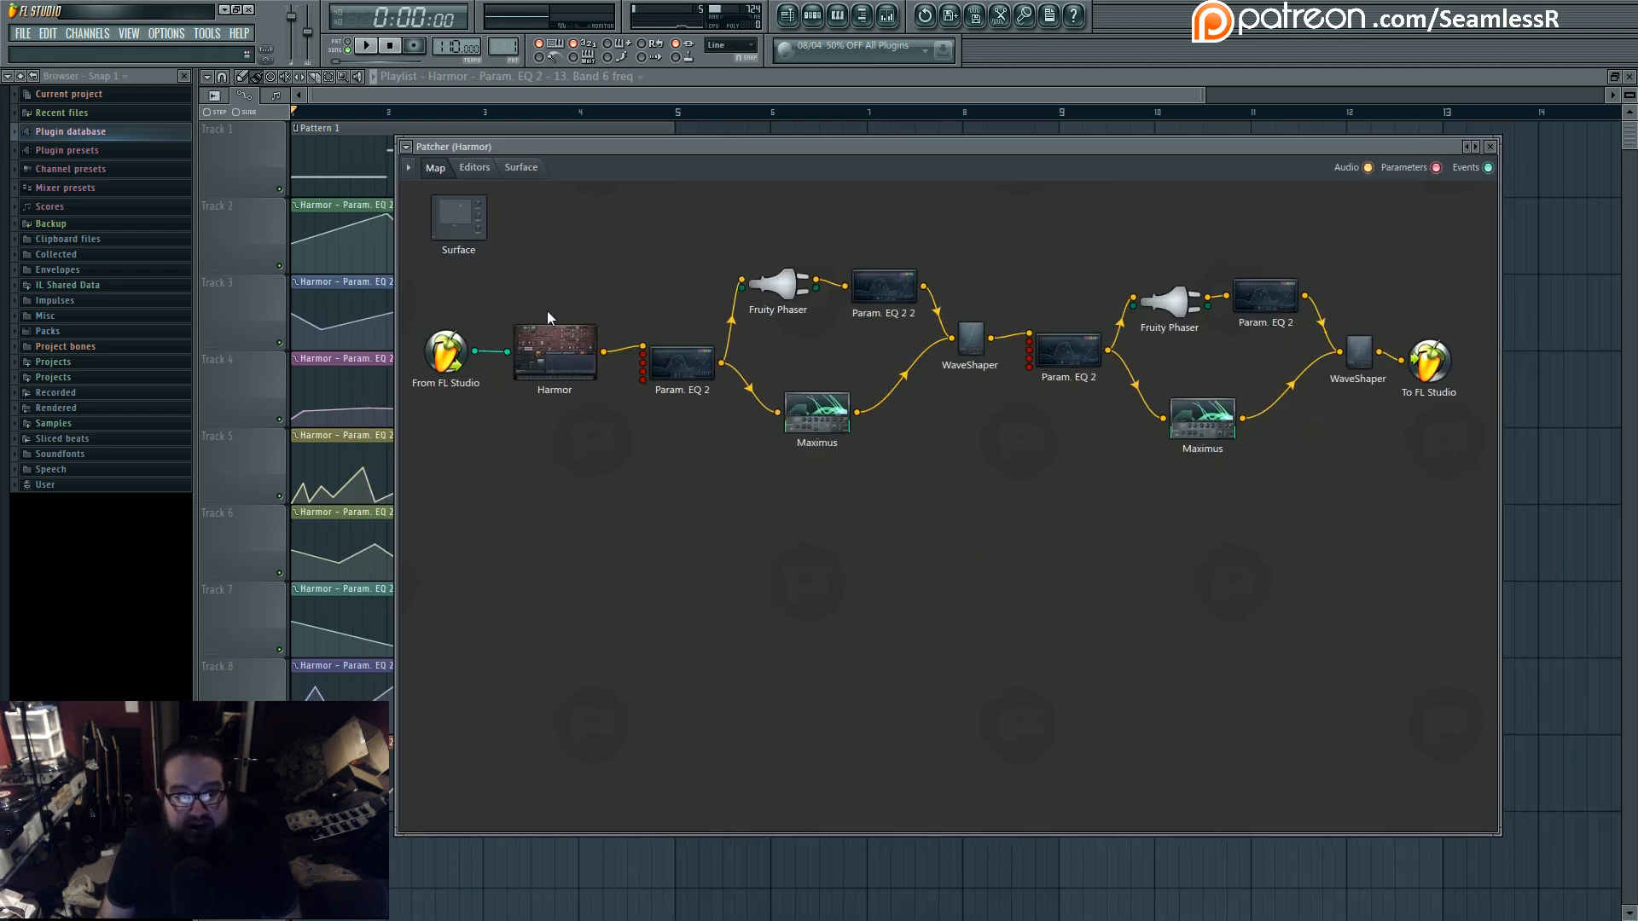
double_click(549, 319)
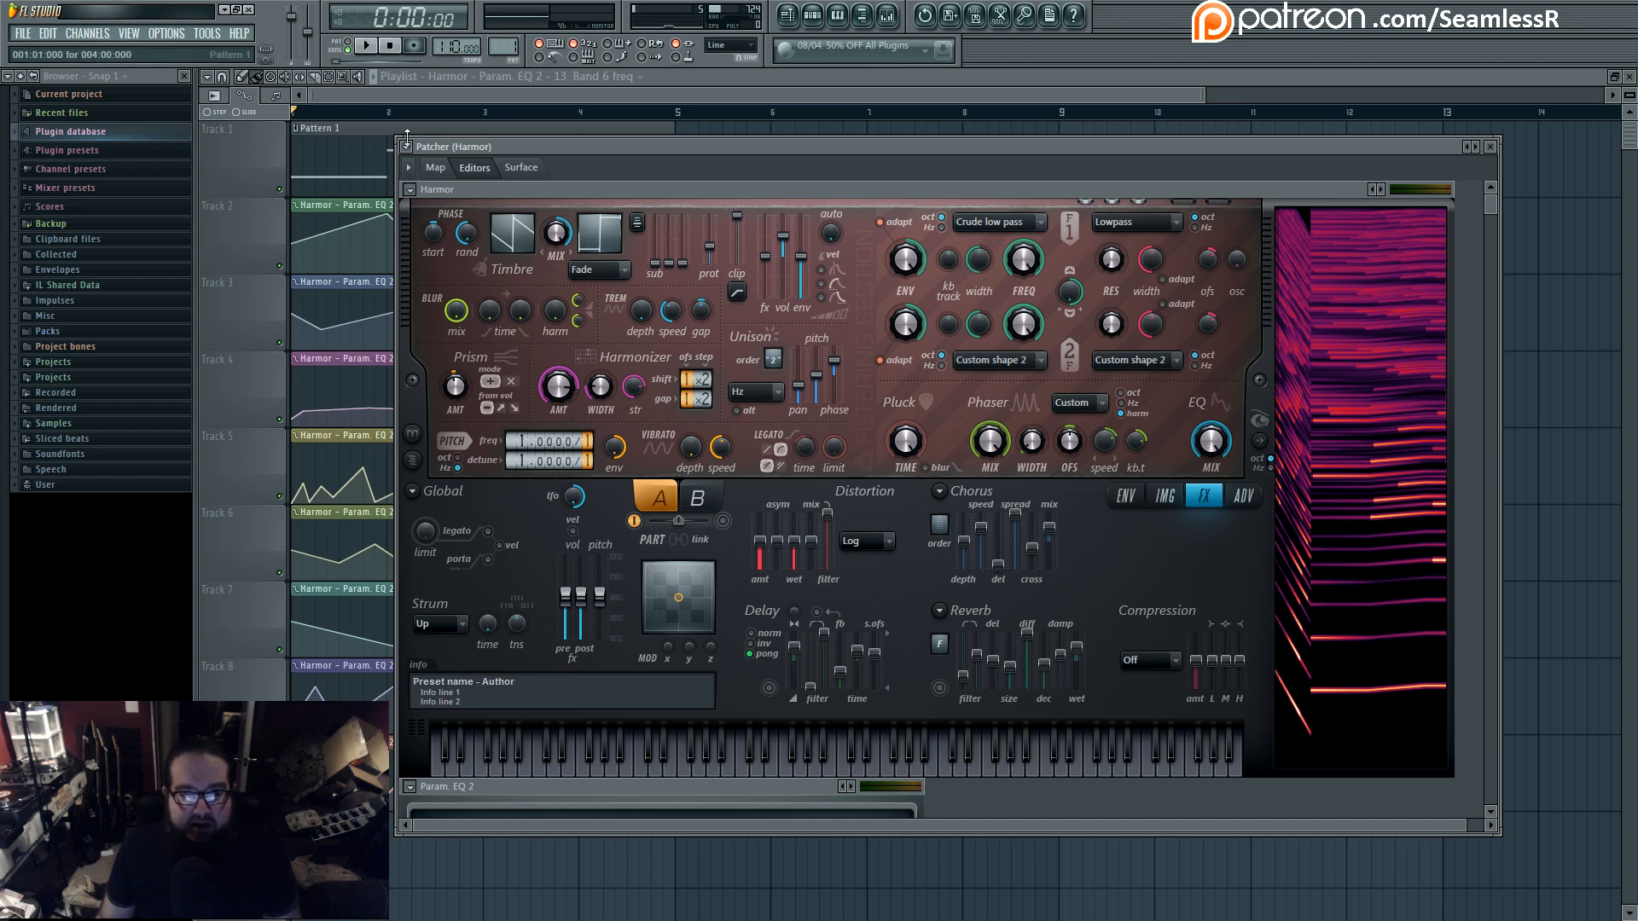
left_click(435, 167)
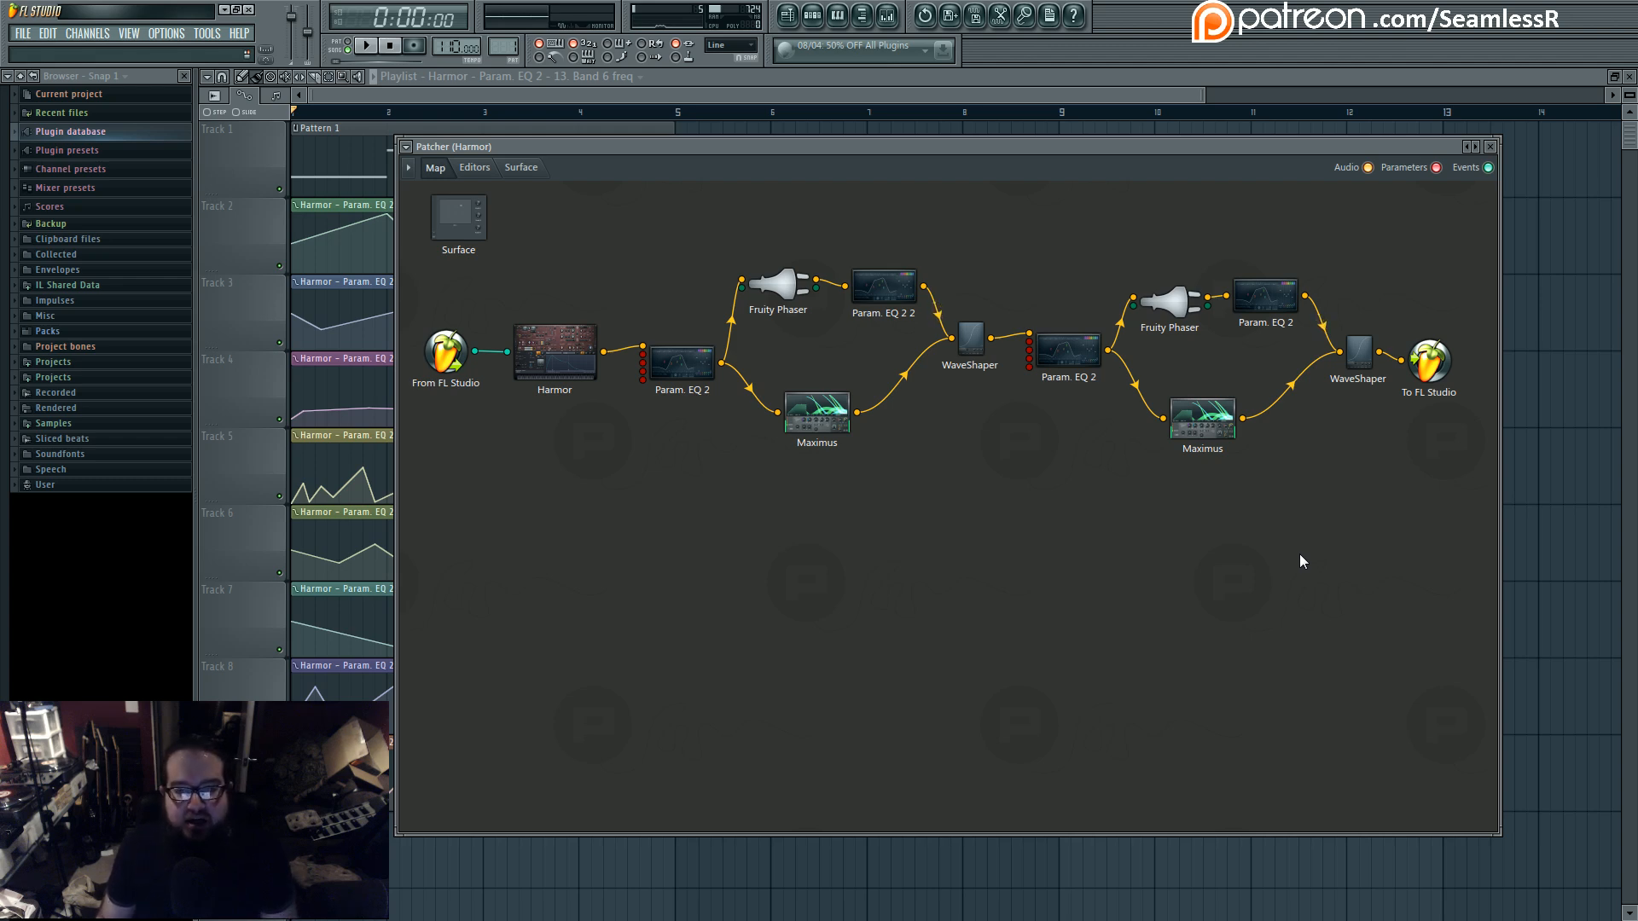
- Rearrange the Patcher and channel rack windows with a slight shift of the Surface module, and bring up the mixer
left_click_drag(967, 139, 951, 479)
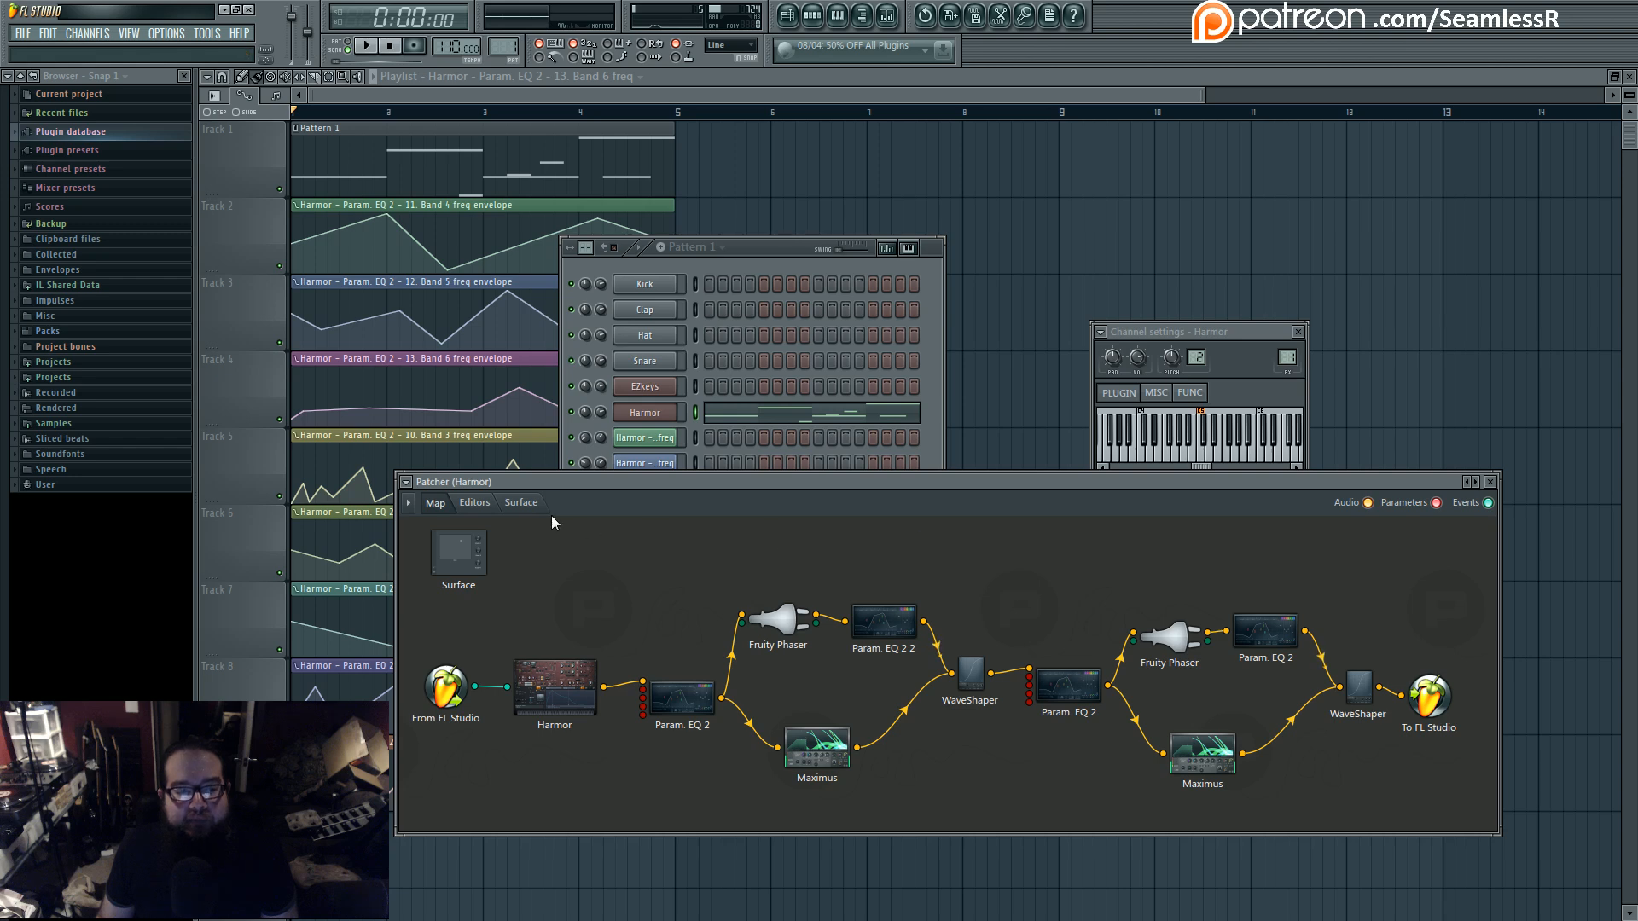
mouse_move(478, 555)
left_mouse_down()
mouse_move(477, 599)
mouse_move(454, 559)
left_mouse_up()
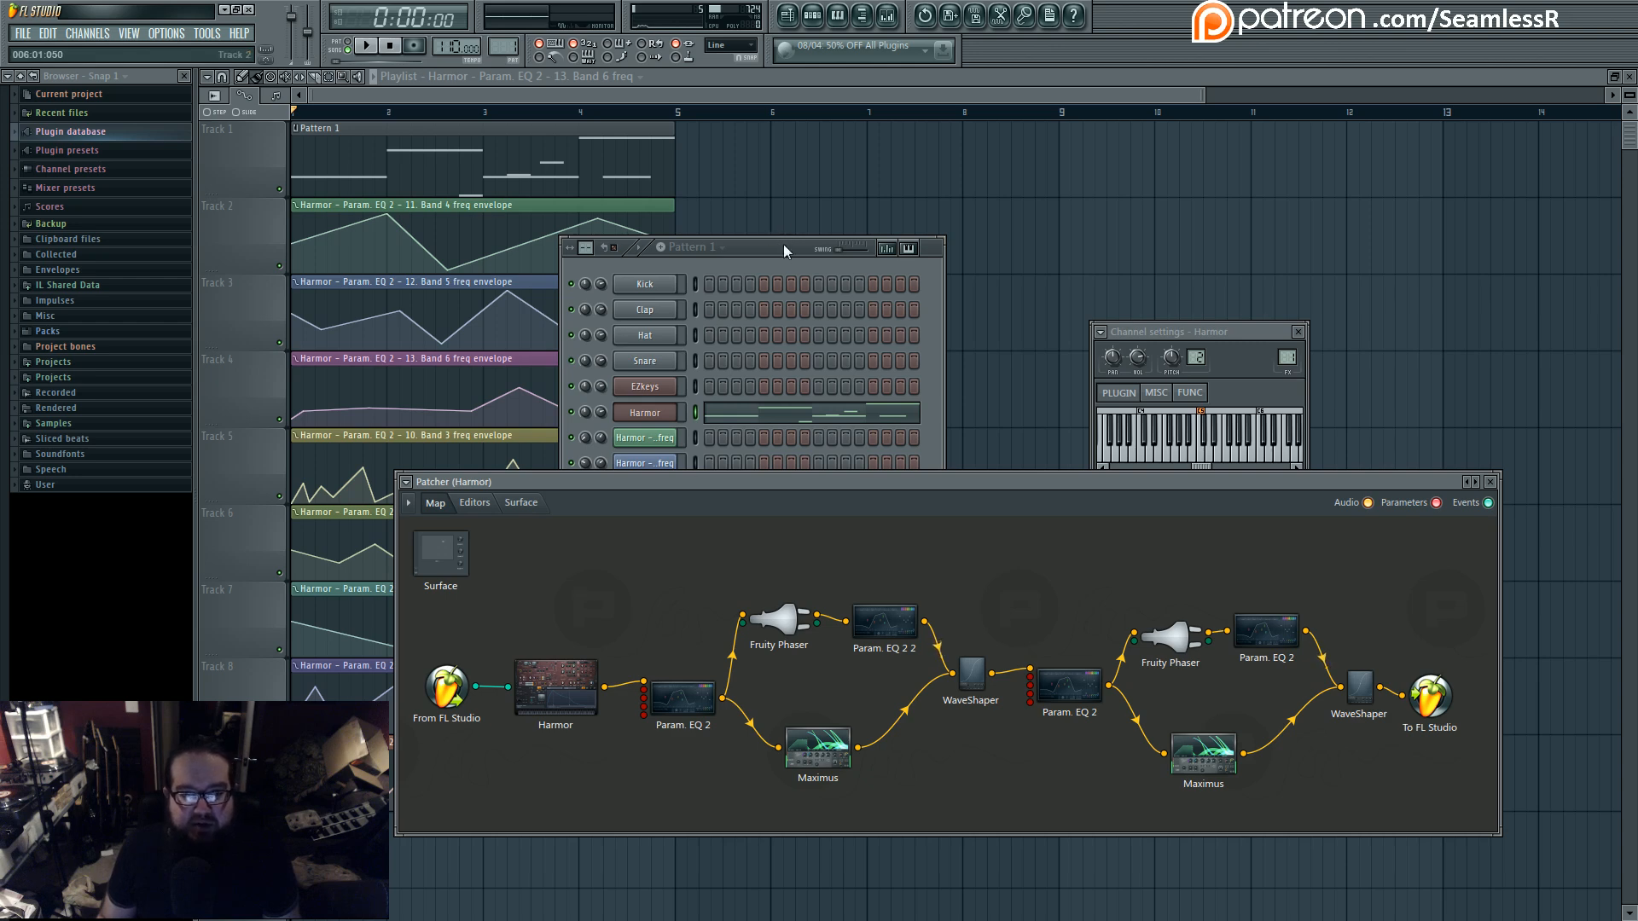
key("F6")
mouse_move(691, 478)
left_mouse_down()
mouse_move(734, 616)
mouse_move(714, 357)
mouse_move(709, 483)
left_mouse_up()
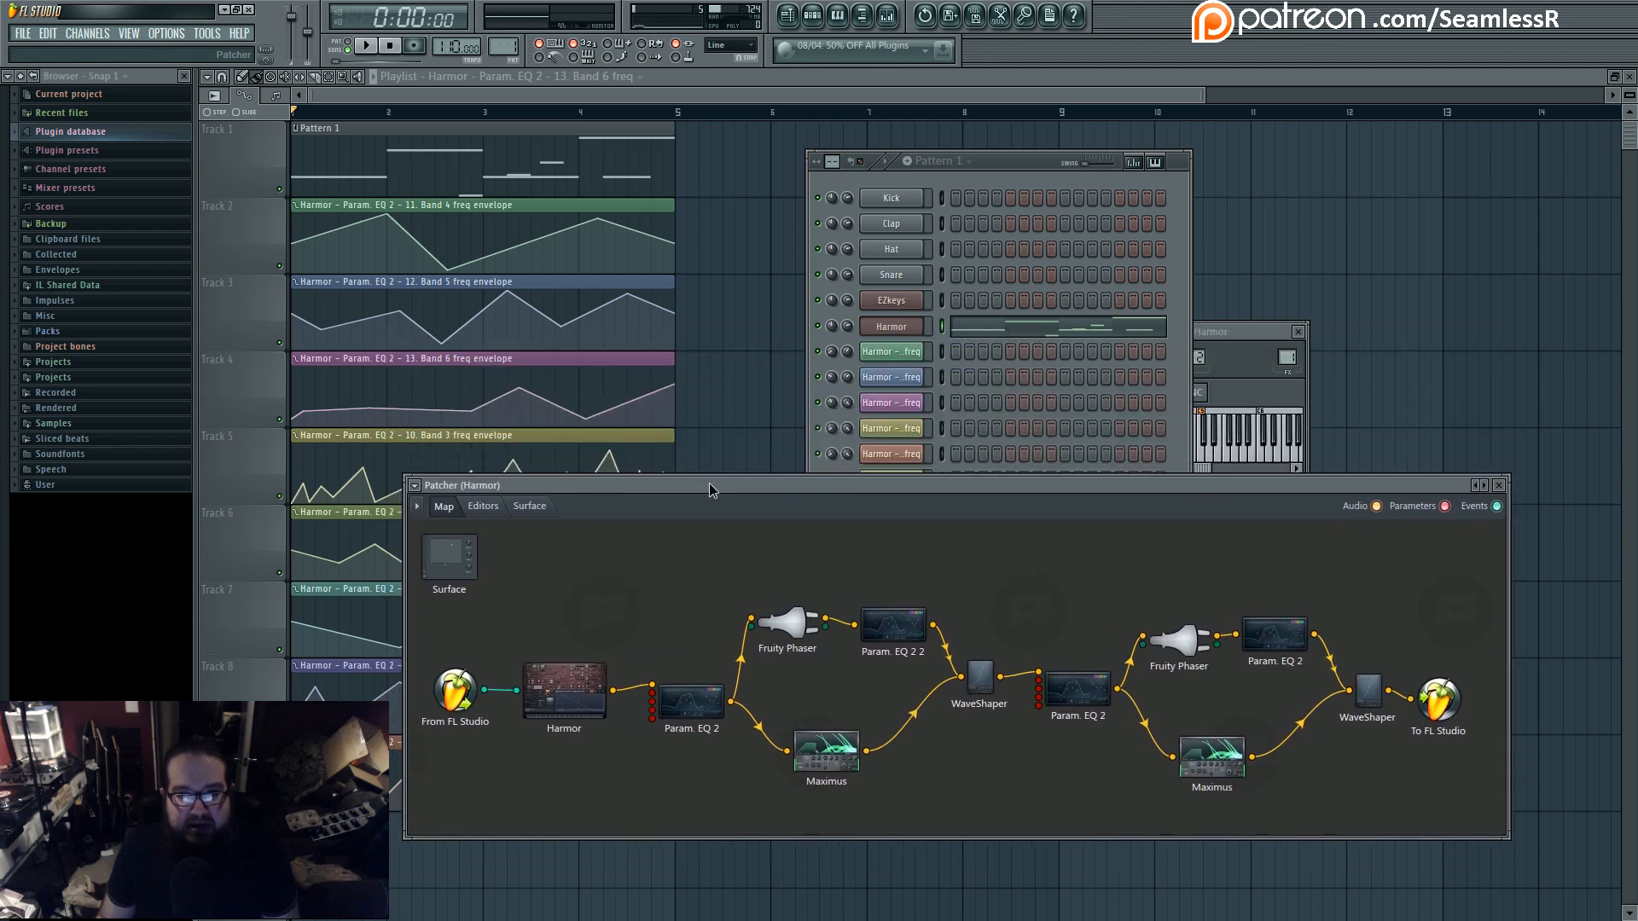
left_click(889, 16)
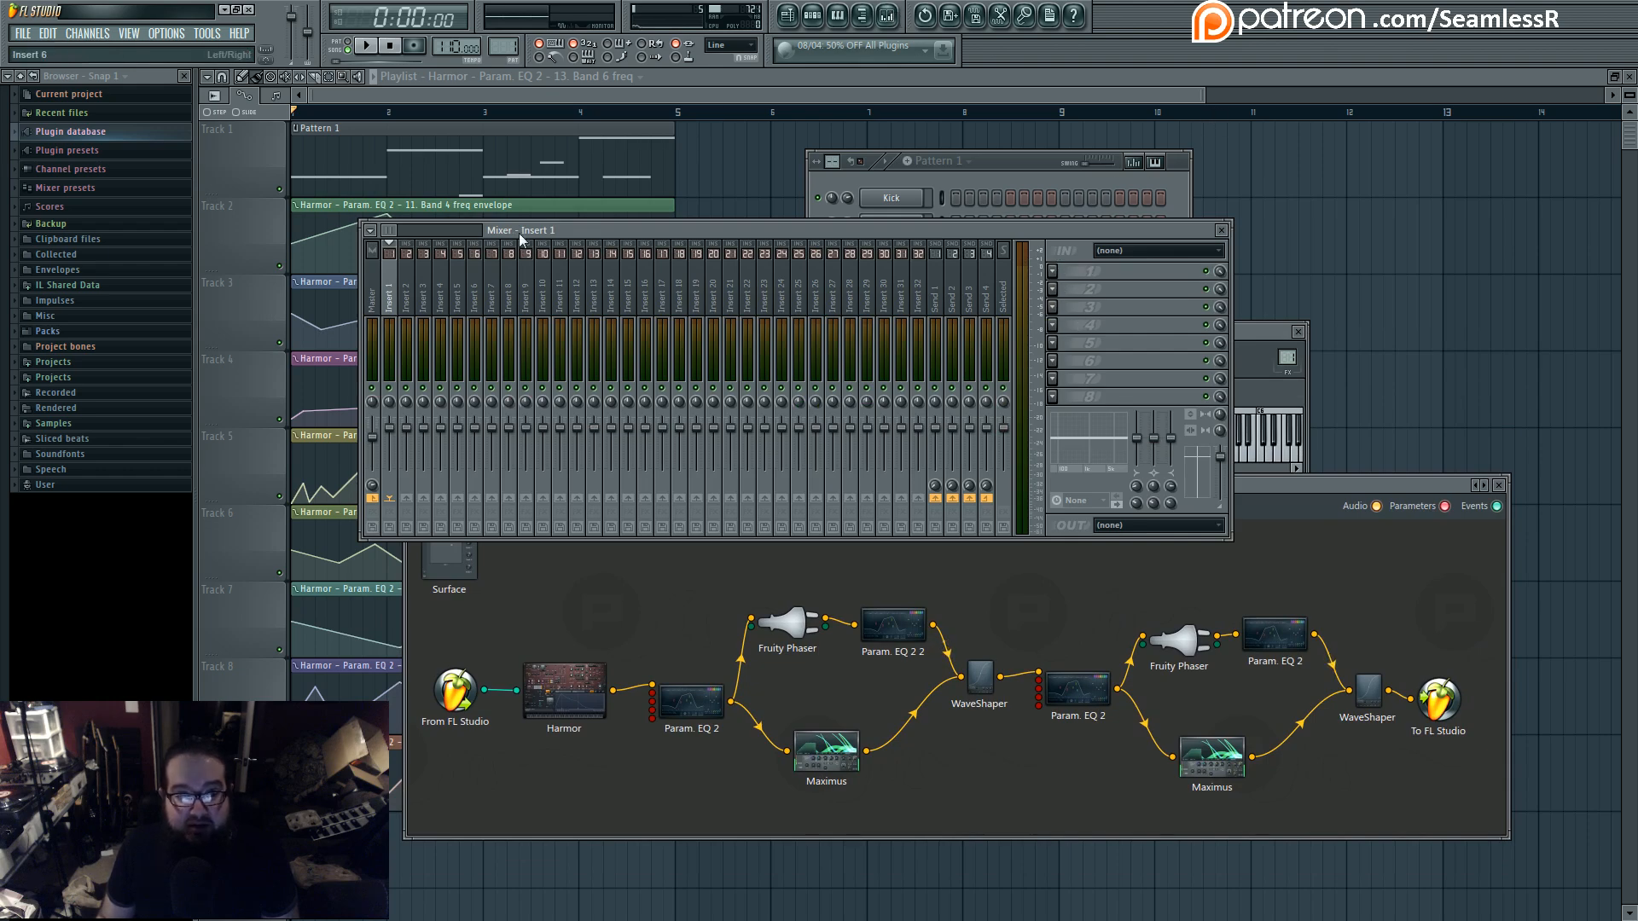
- Delete the Kick, Clap, Hat and Snare channels together from the channel rack
left_click(989, 195)
left_click_drag(941, 198, 946, 275)
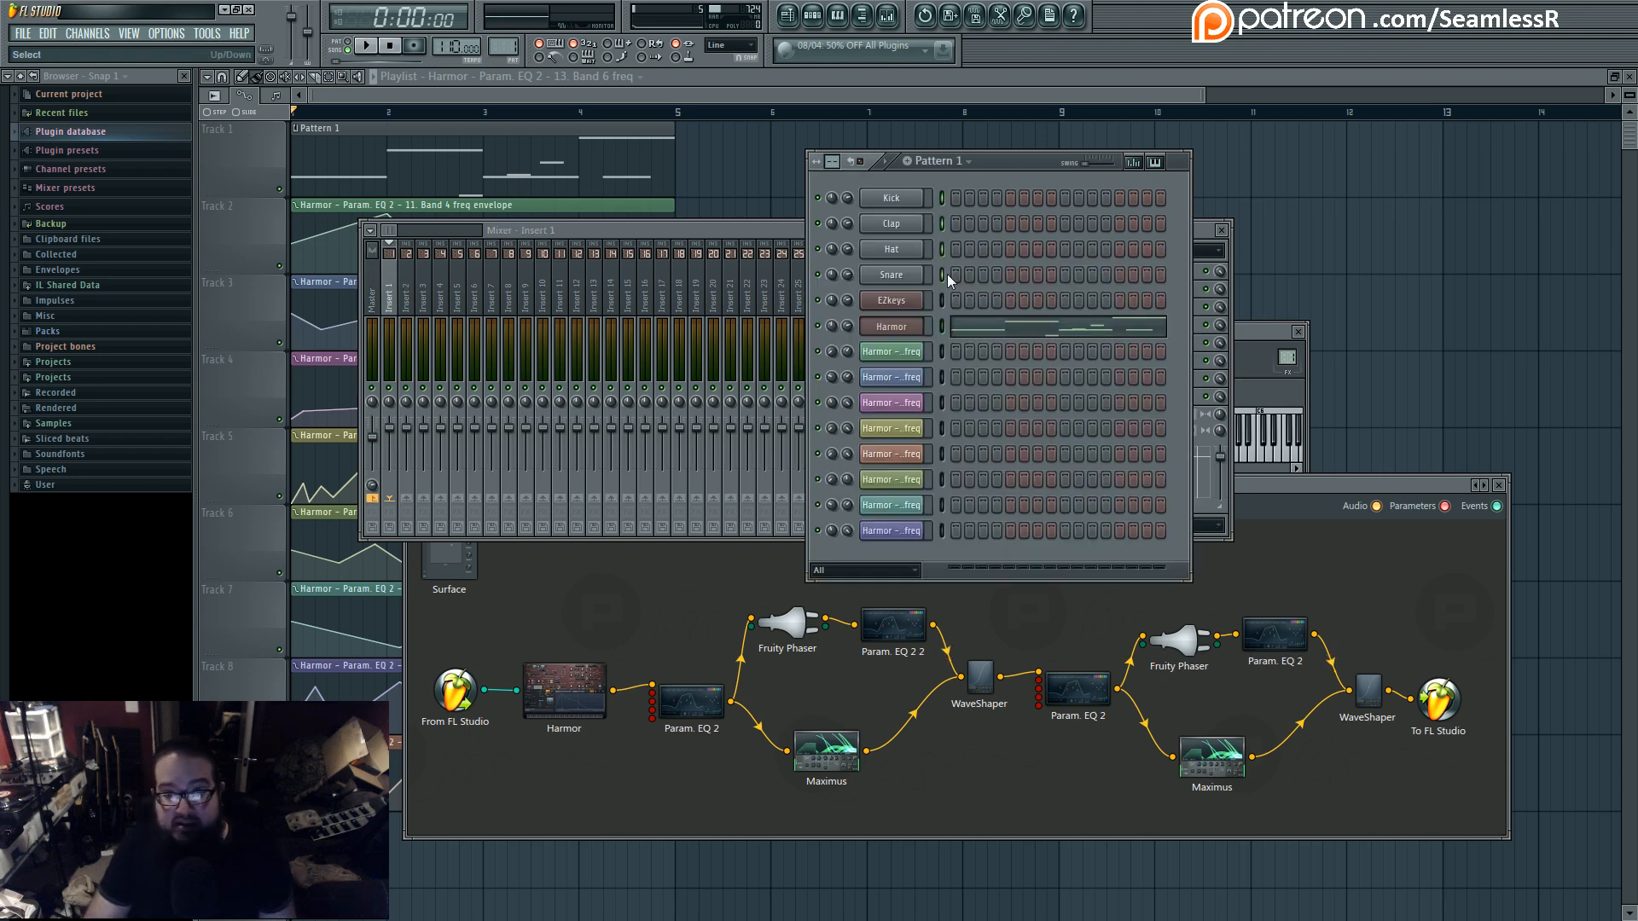
key("alt+Delete")
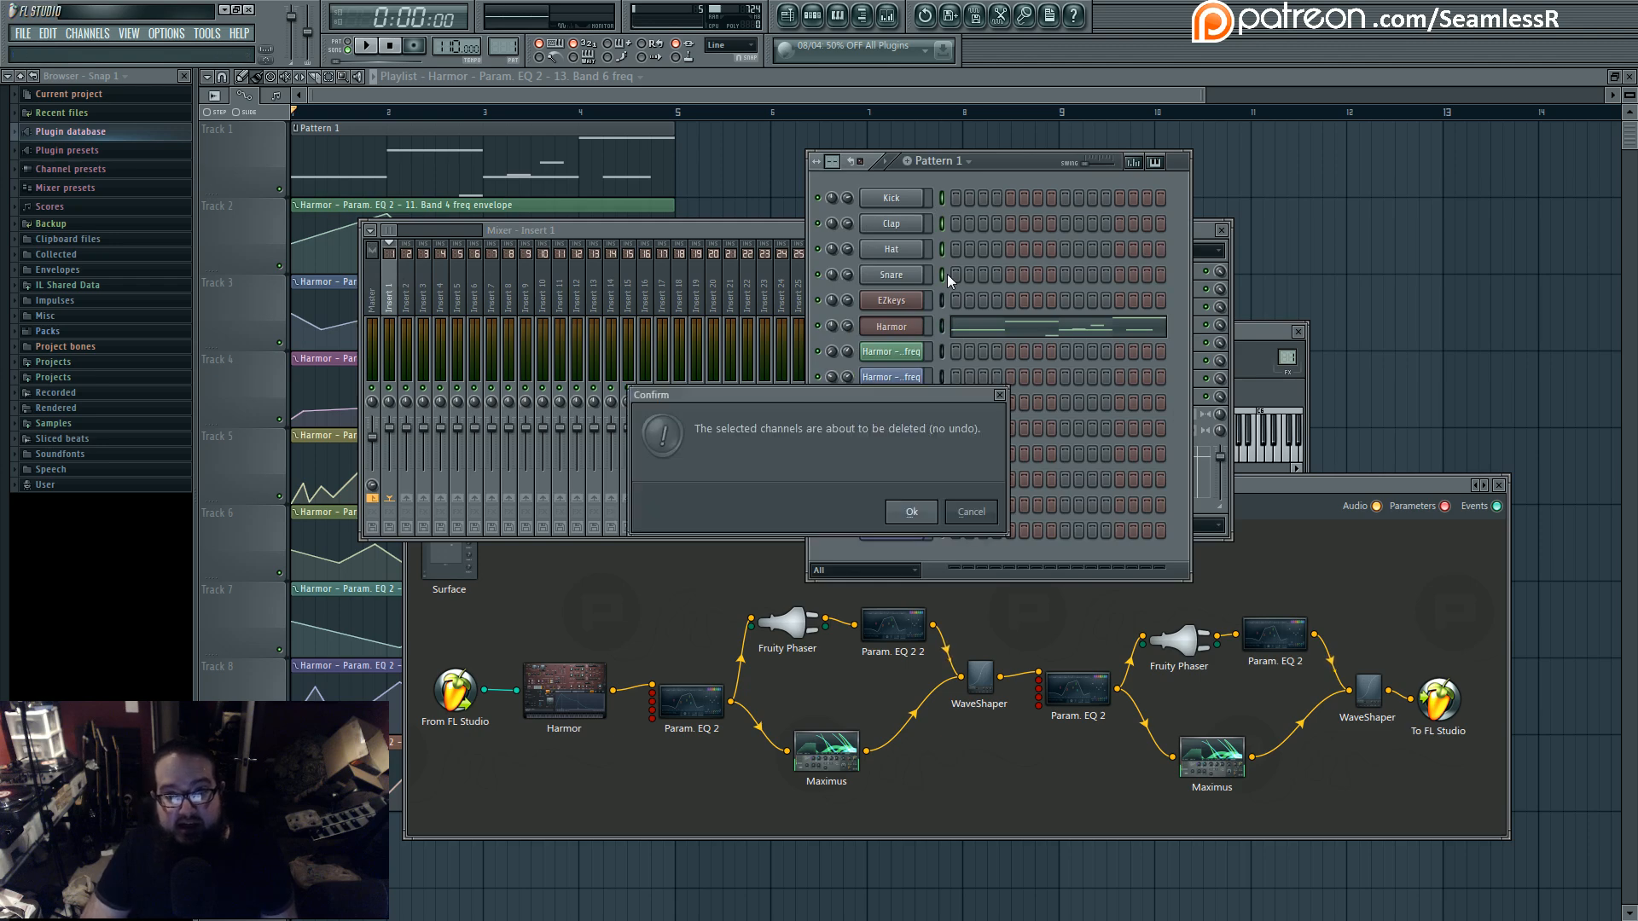
key("Return")
- Open the EZkeys instrument, check which sound libraries it offers, and close its window
left_click(920, 202)
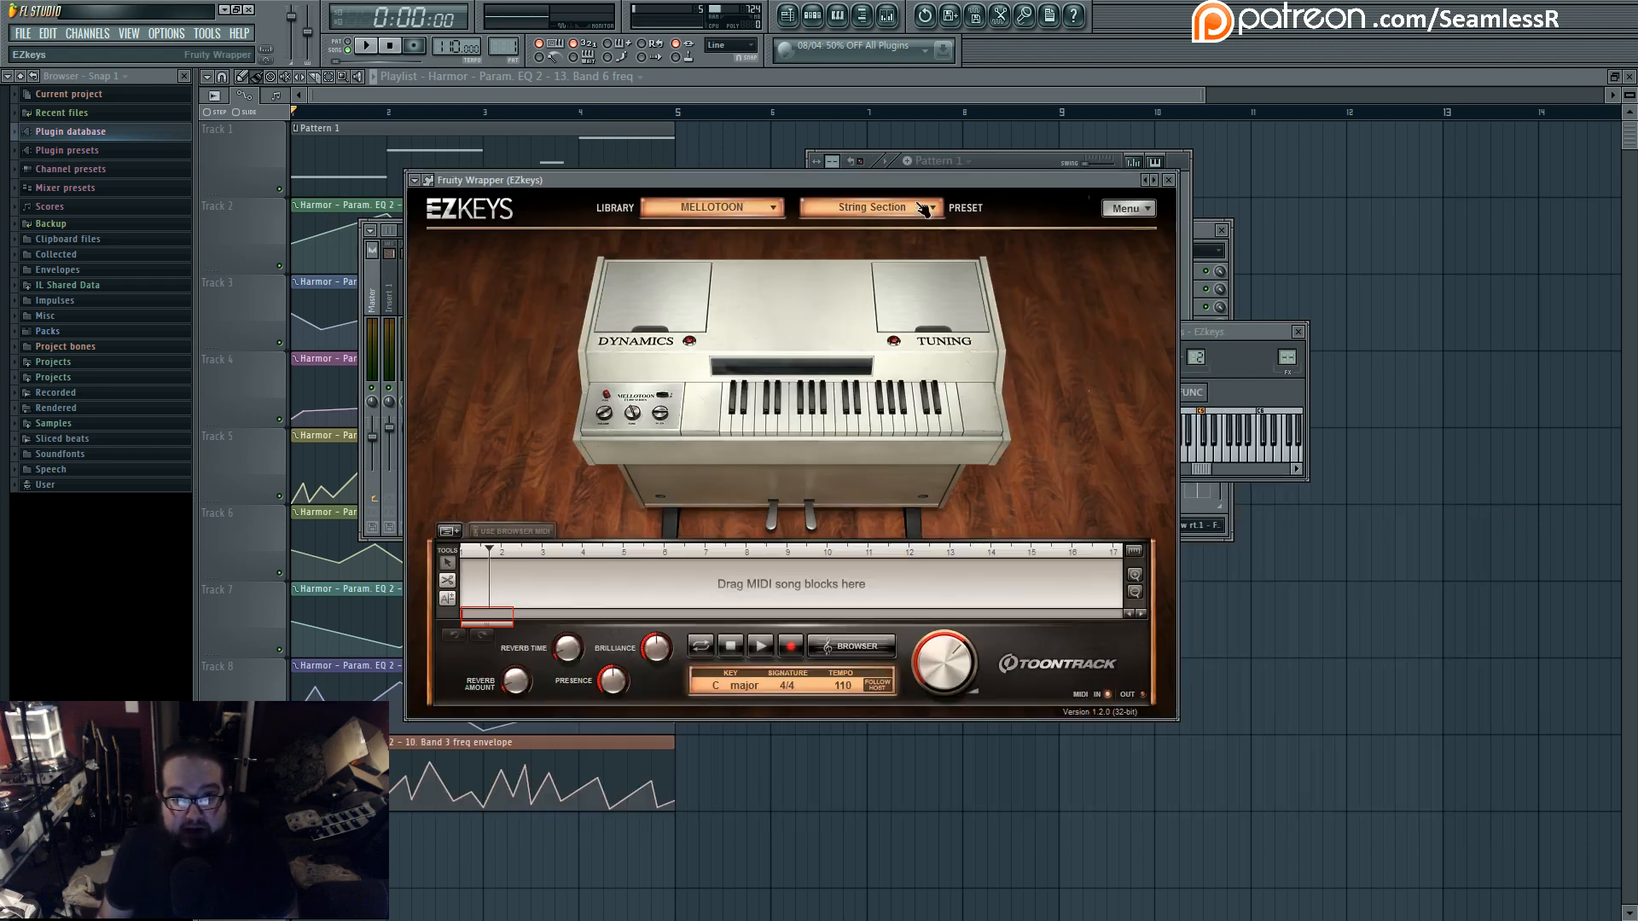
left_click_drag(904, 195, 1101, 290)
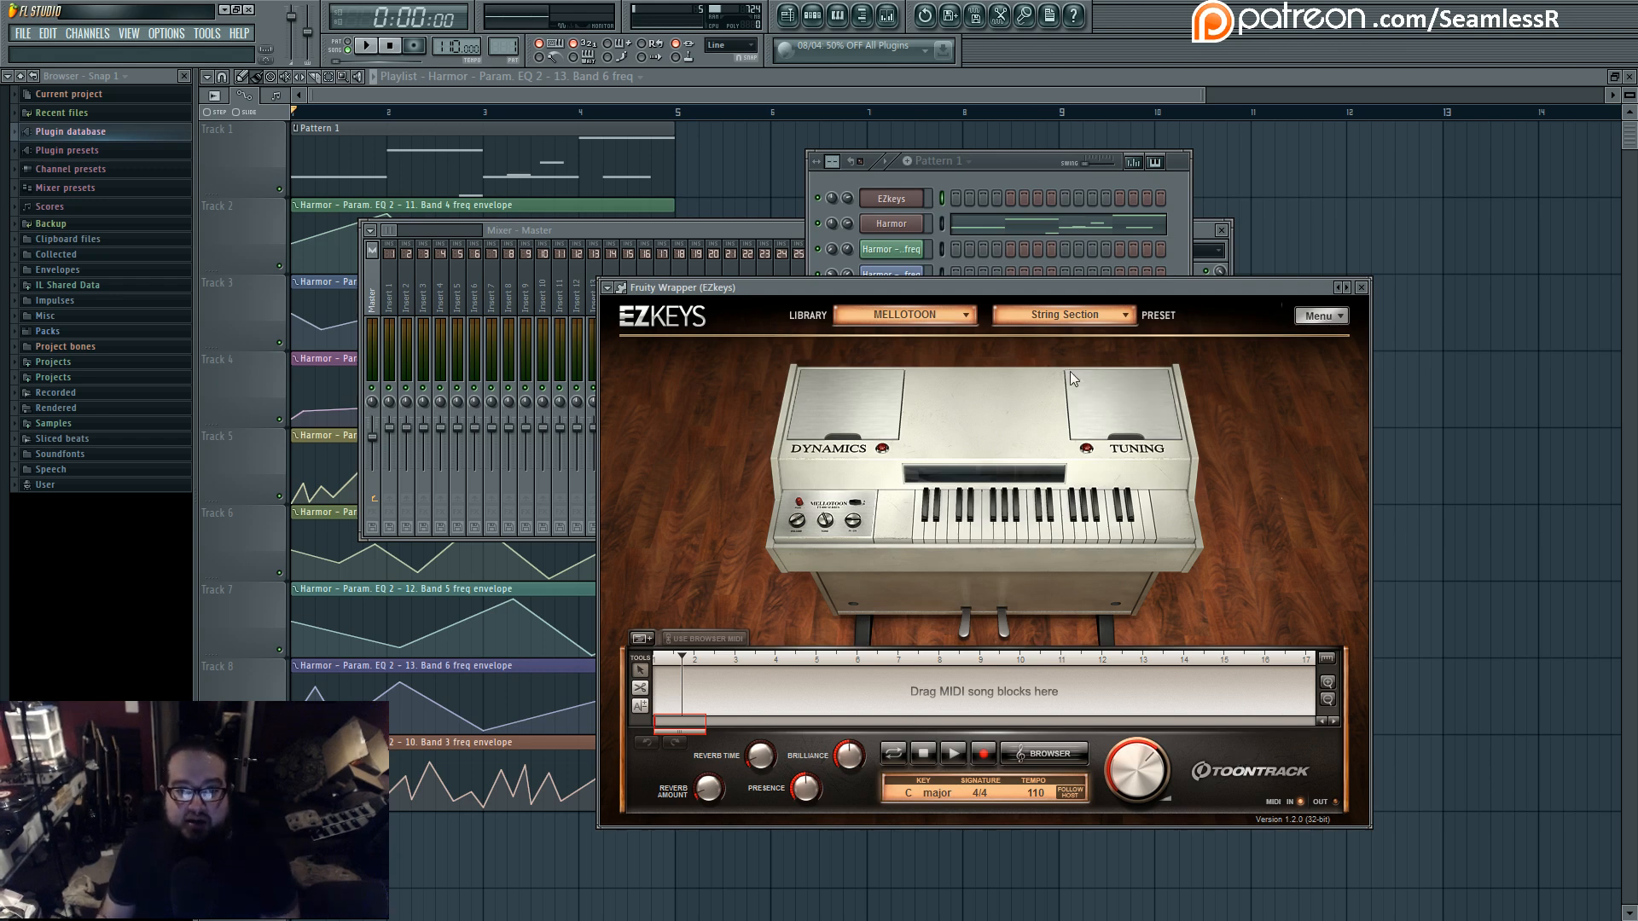
left_click(957, 316)
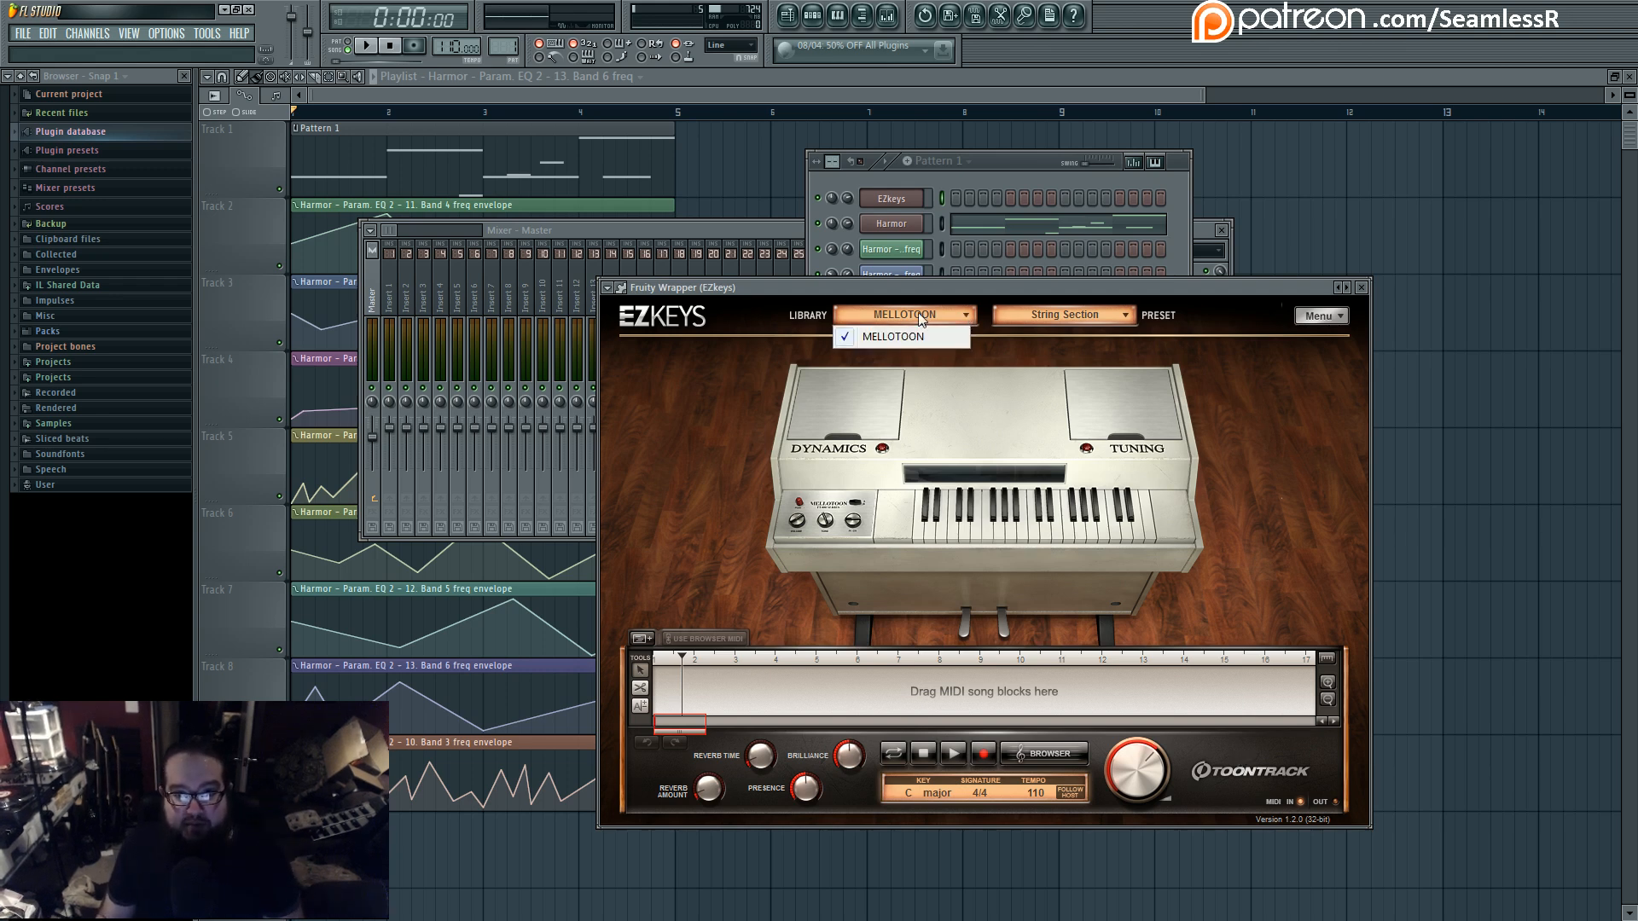
left_click(943, 292)
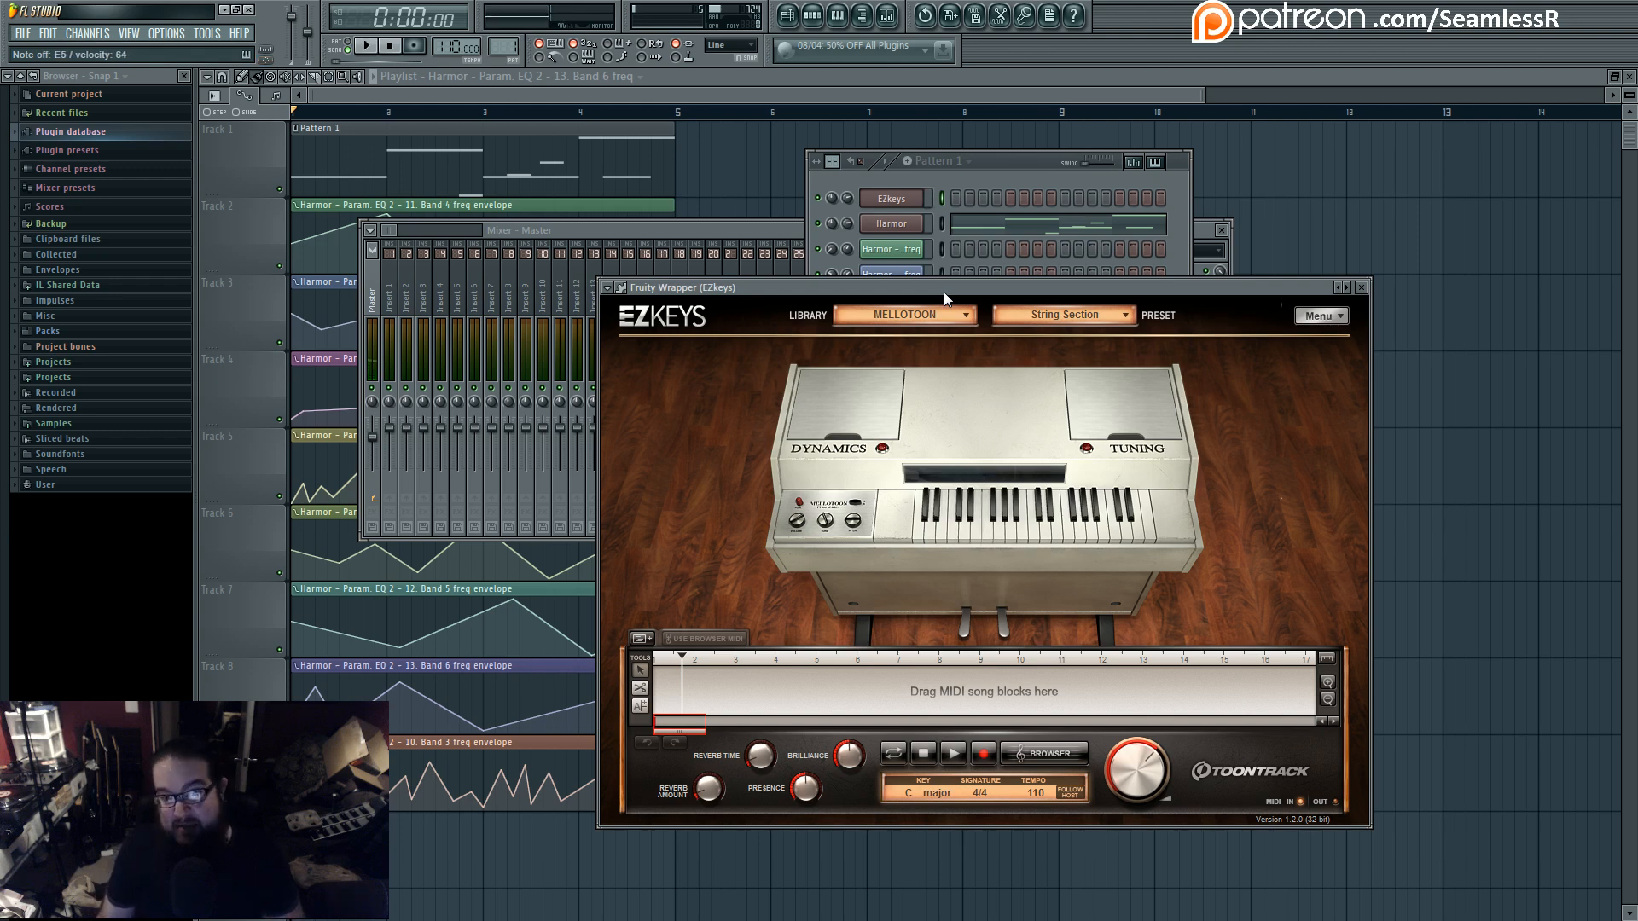
left_click(1361, 287)
- Delete the EZkeys channel and clear the channel rack and mixer away from the playlist
left_click(892, 199)
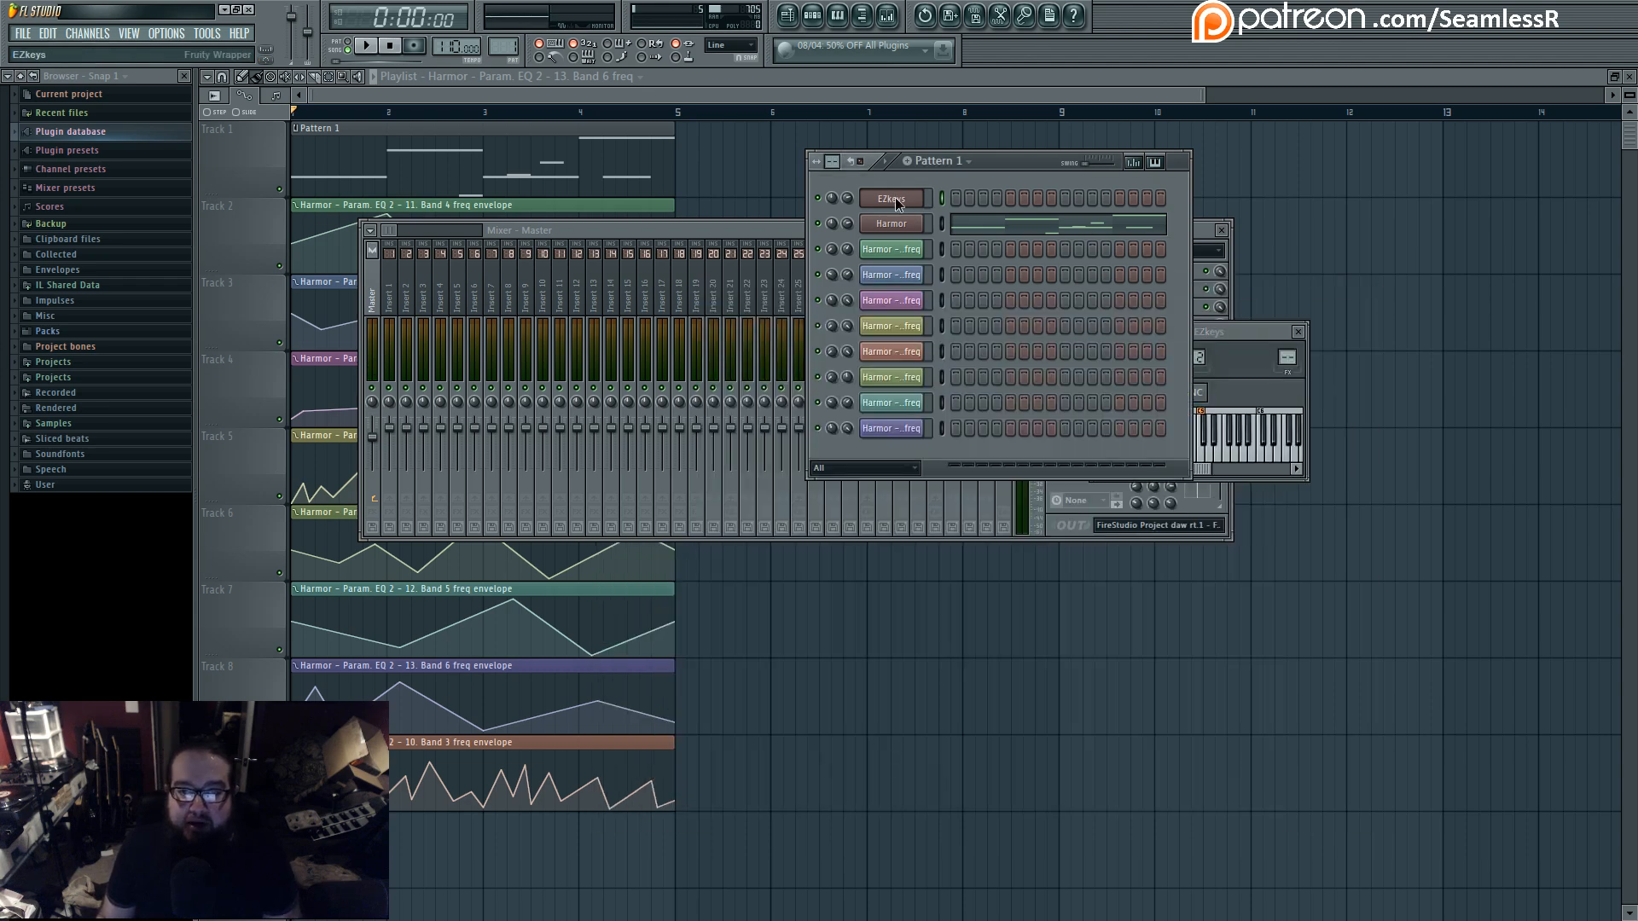
key("alt+Delete")
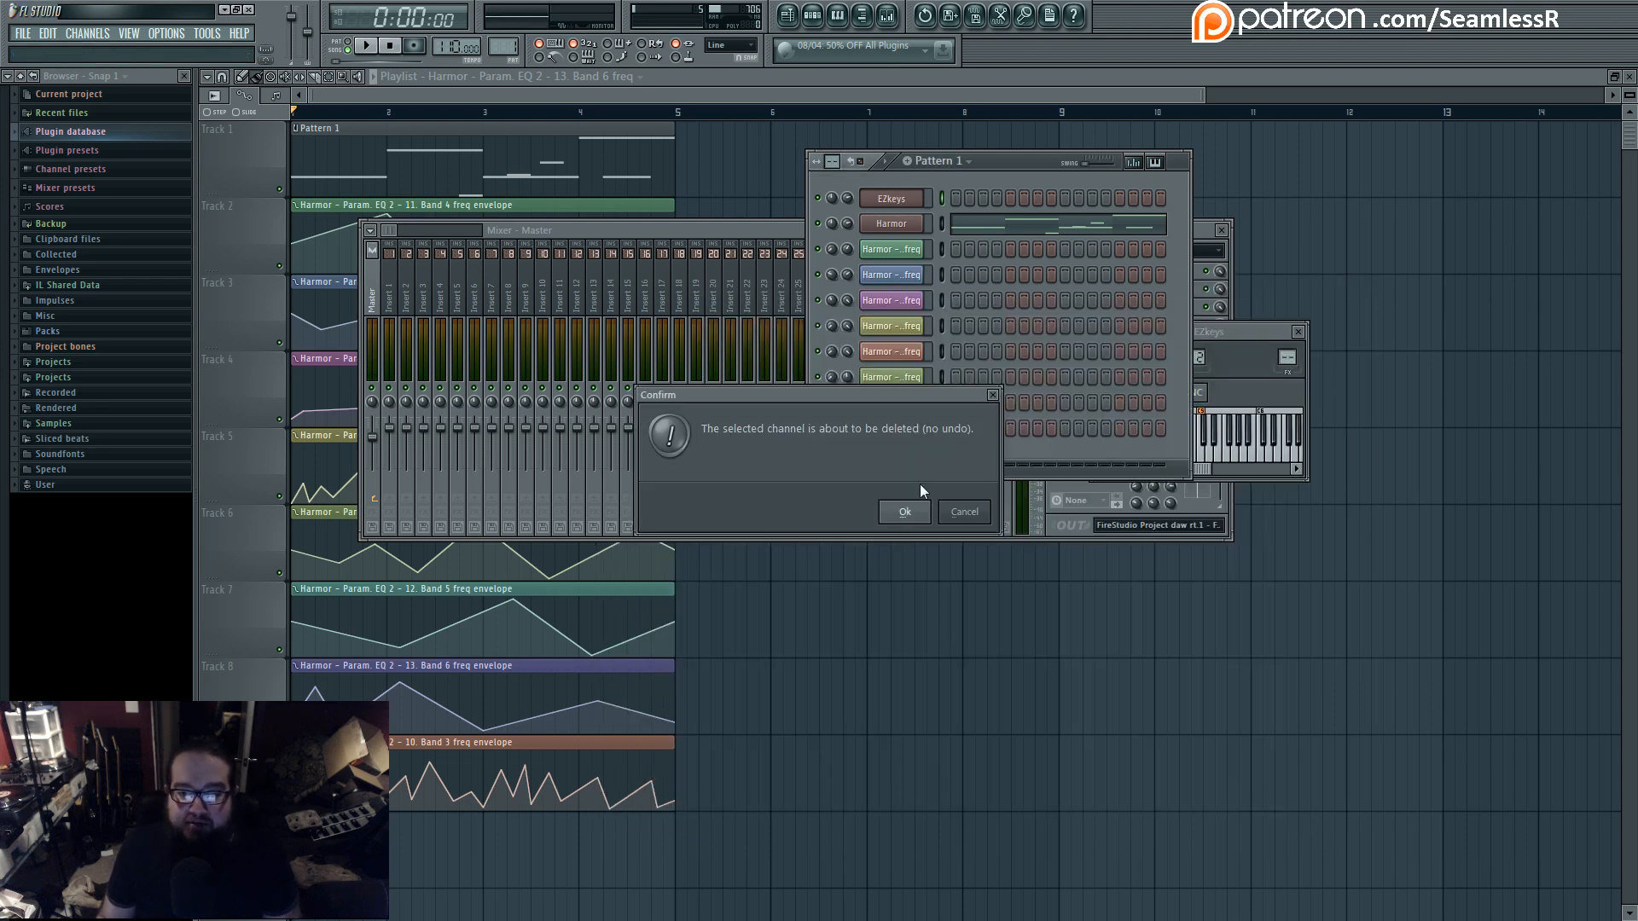
left_click(955, 513)
left_click(891, 443)
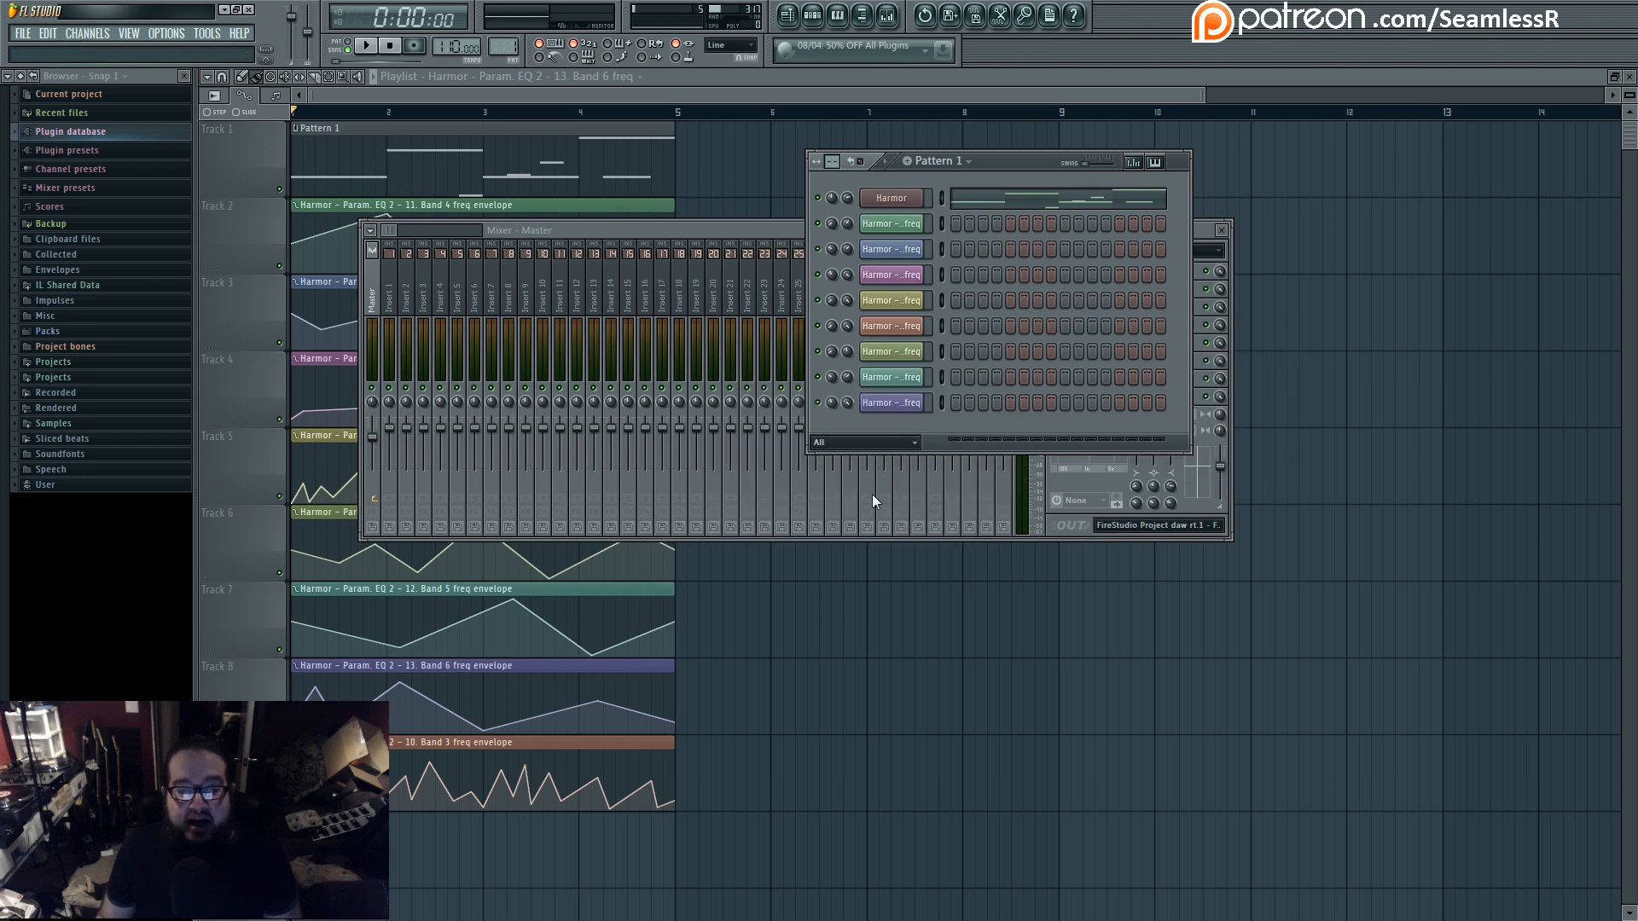
left_click(870, 494)
left_click(681, 91)
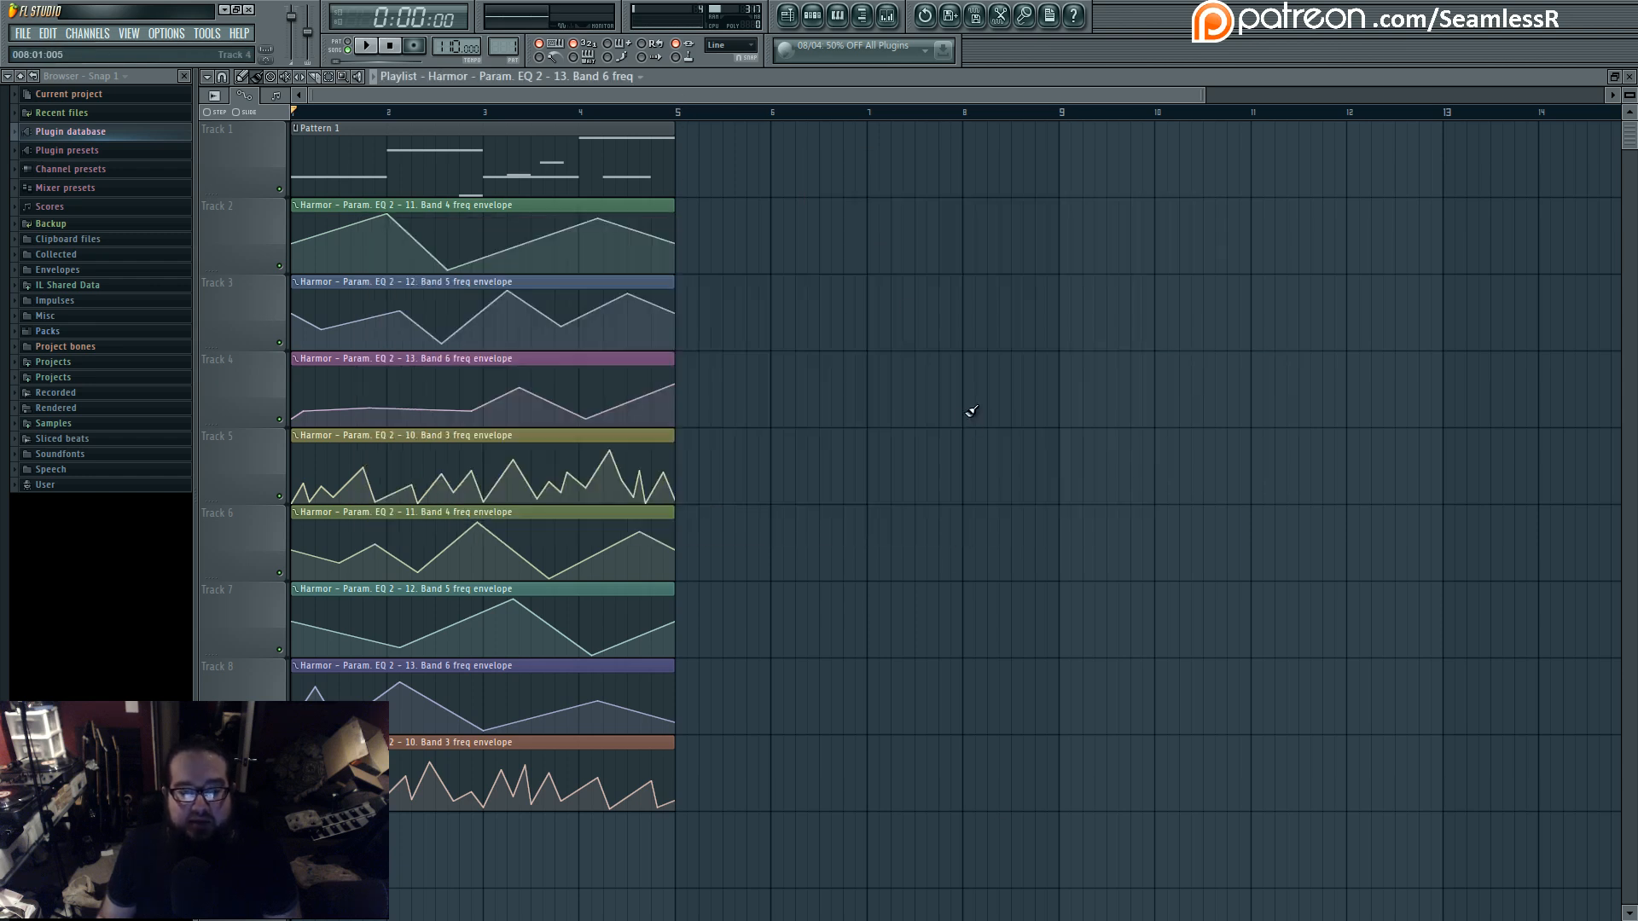